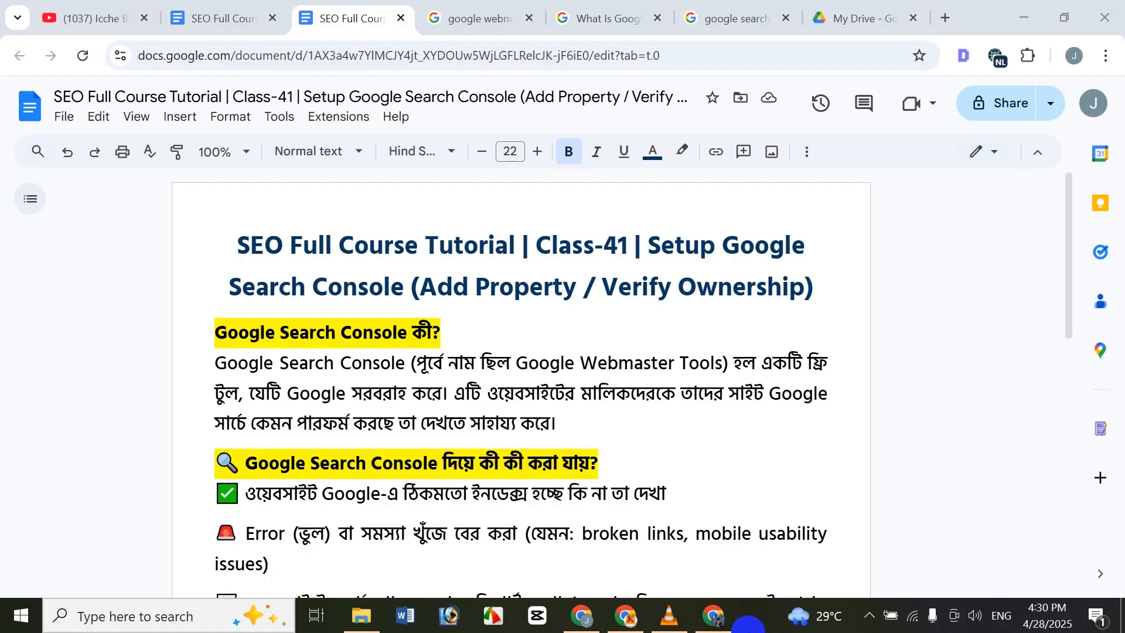
Step: Switch from the Class-41 notes to the Icche BD YouTube channel's videos page
left_click(41, 16)
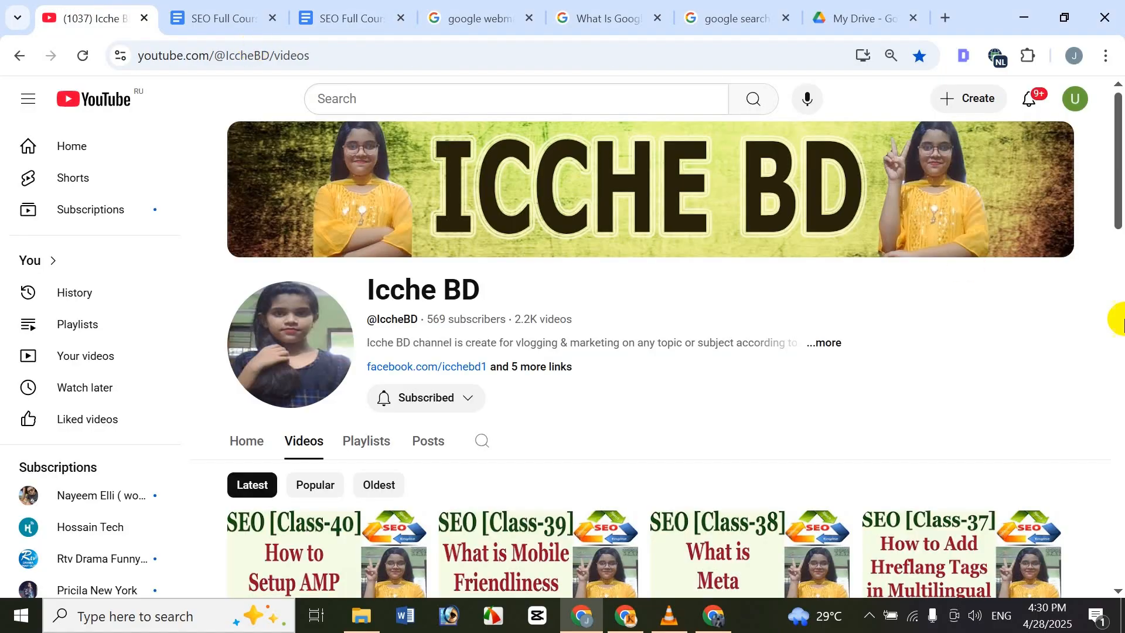
Step: Scroll through the channel's uploaded SEO class videos
left_click_drag(1118, 176, 1117, 117)
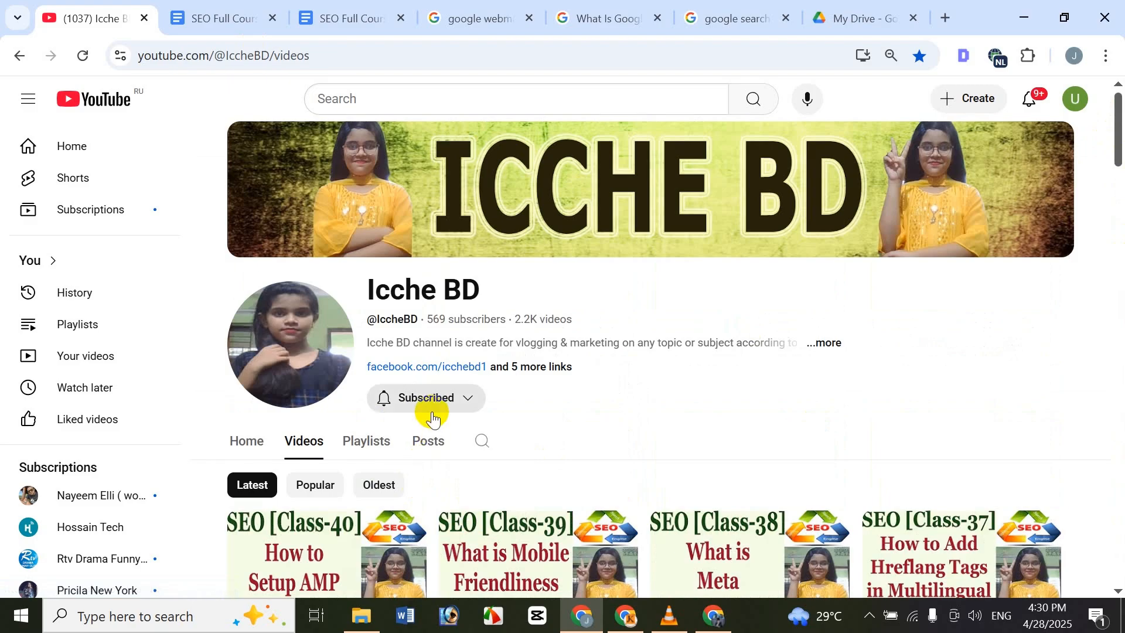
scroll(855, 476, "down", 20)
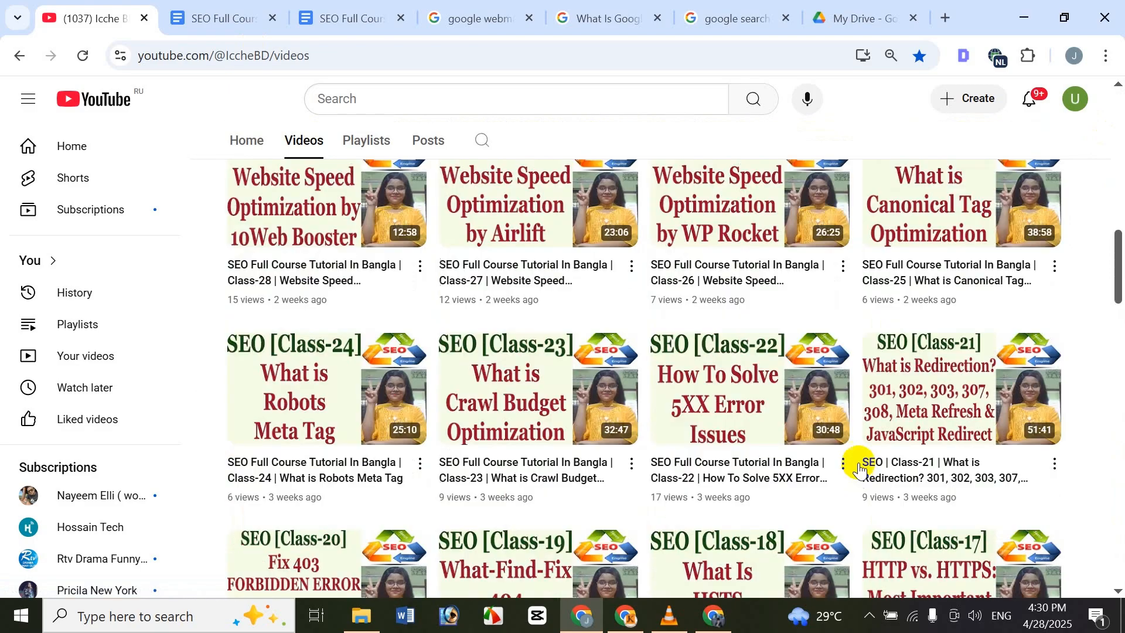
scroll(861, 472, "down", 5)
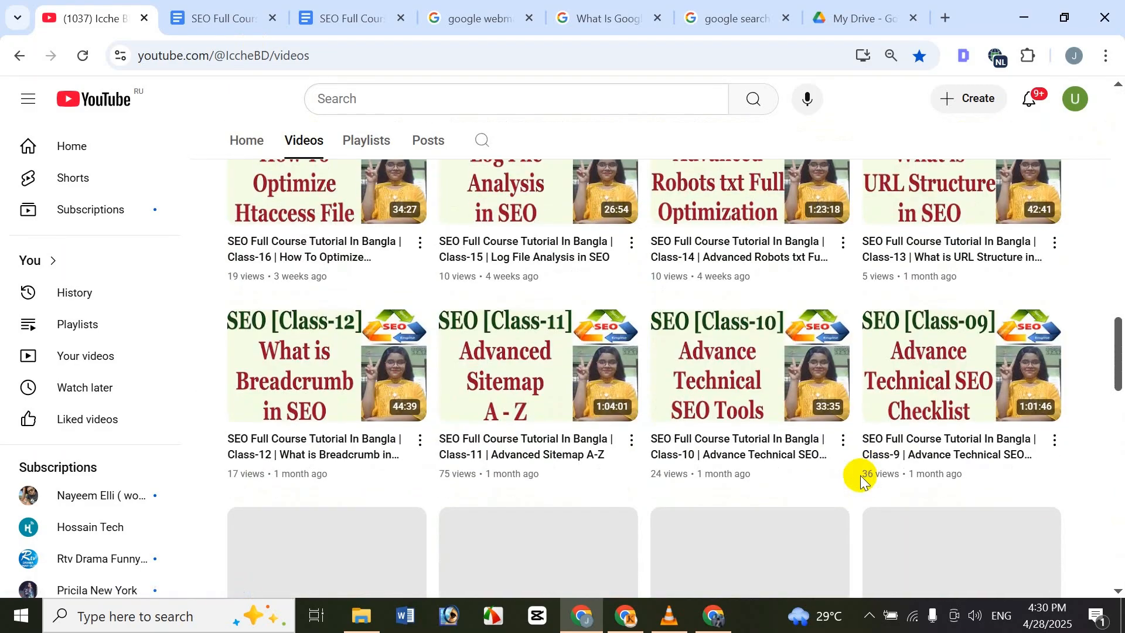
mouse_move(864, 486)
scroll(984, 412, "down", 7)
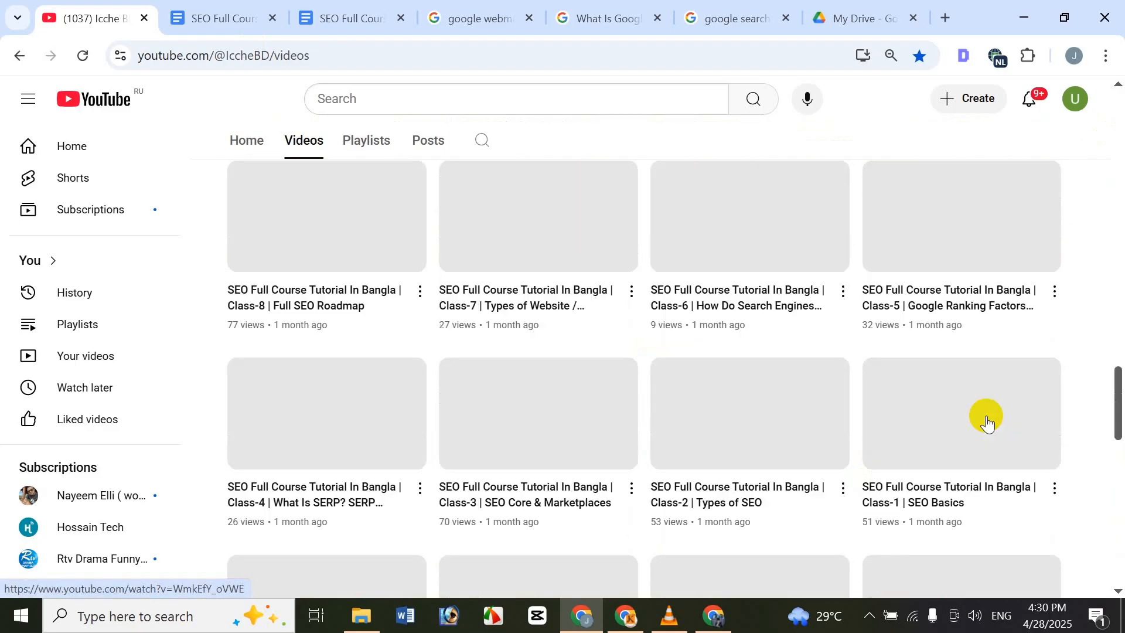
scroll(988, 420, "down", 3)
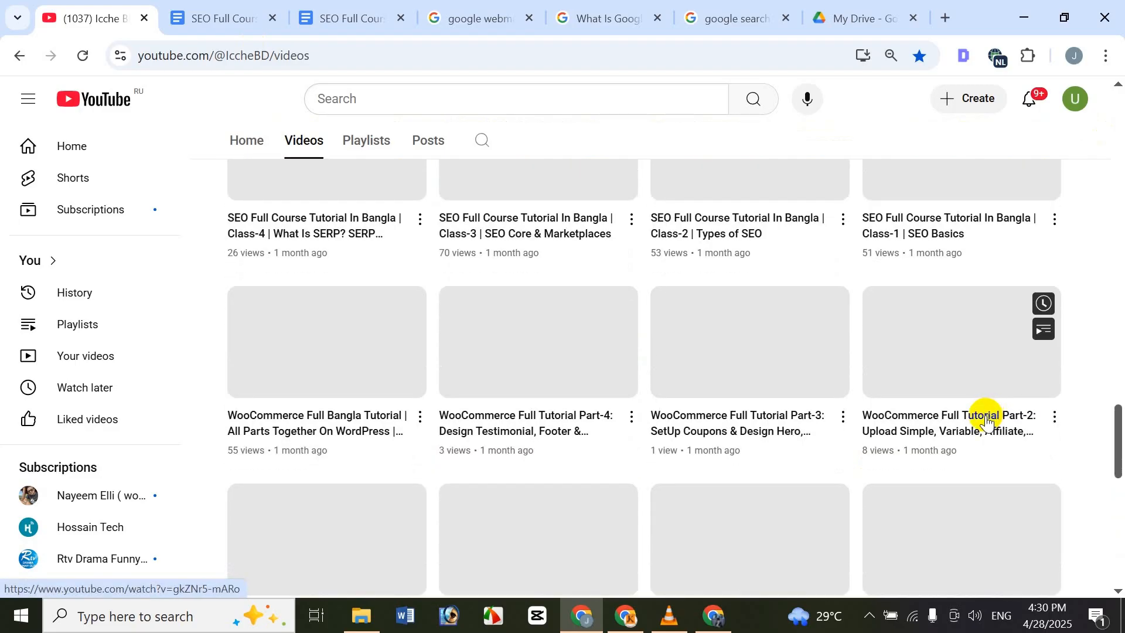
scroll(1002, 317, "down", 5)
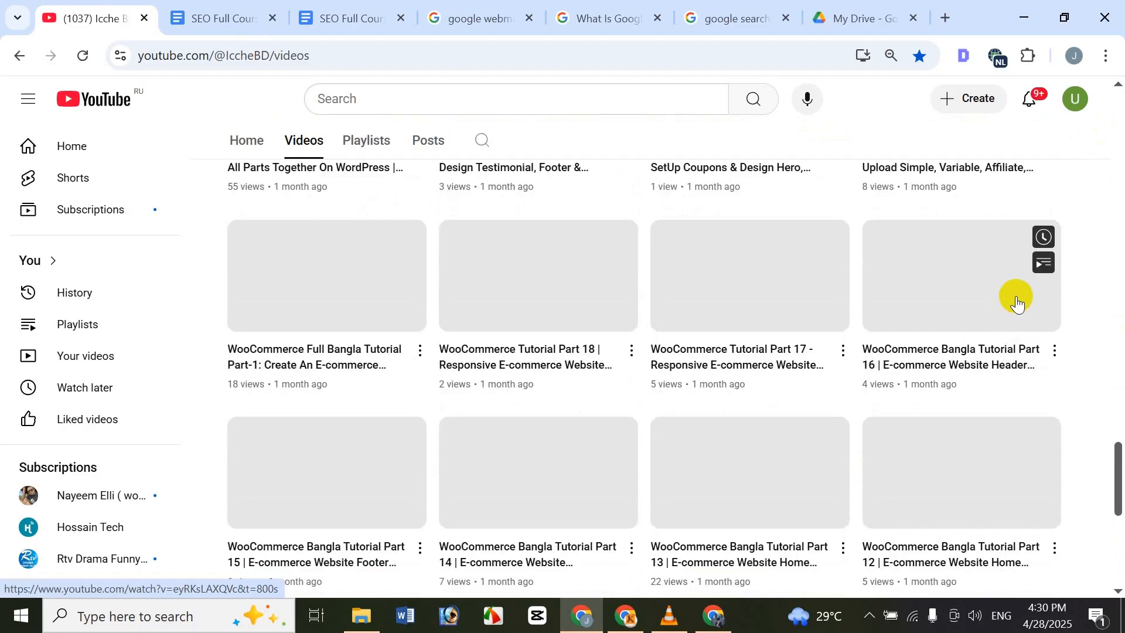
scroll(1029, 369, "up", 20)
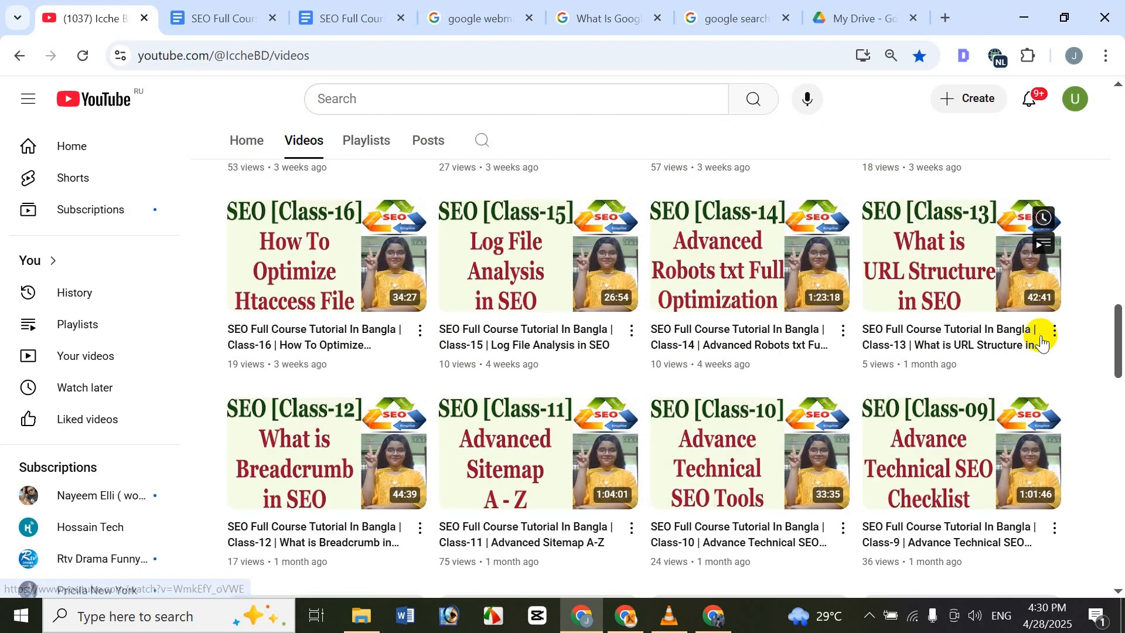
scroll(708, 322, "up", 15)
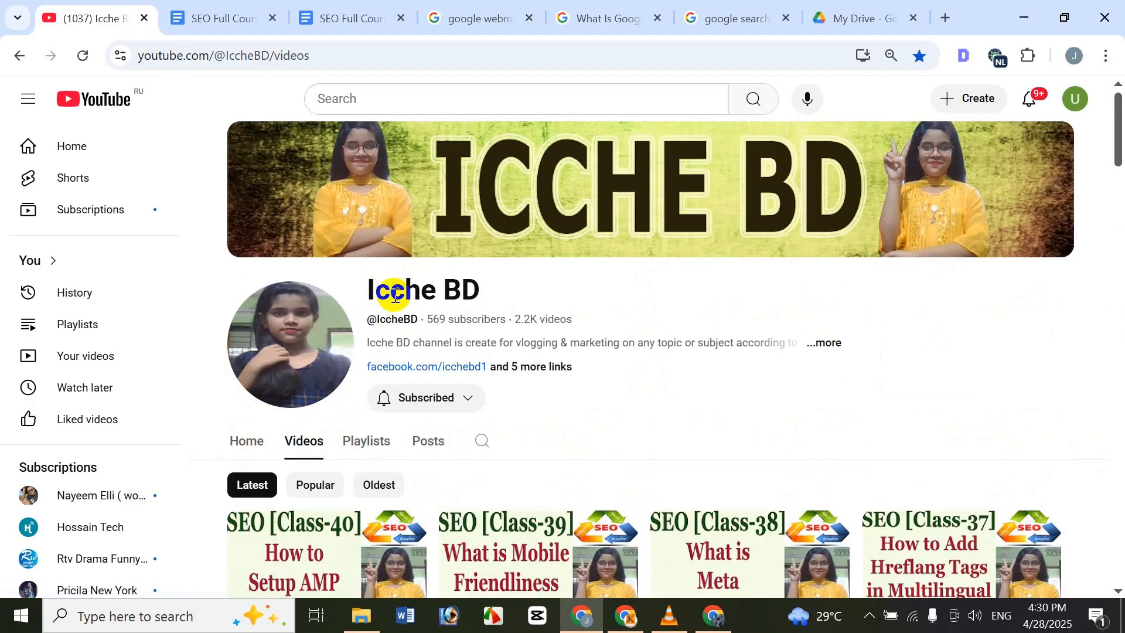
Step: Look over the channel's Playlists, return to Videos, then go back to the SEO Full Course document
left_click(371, 444)
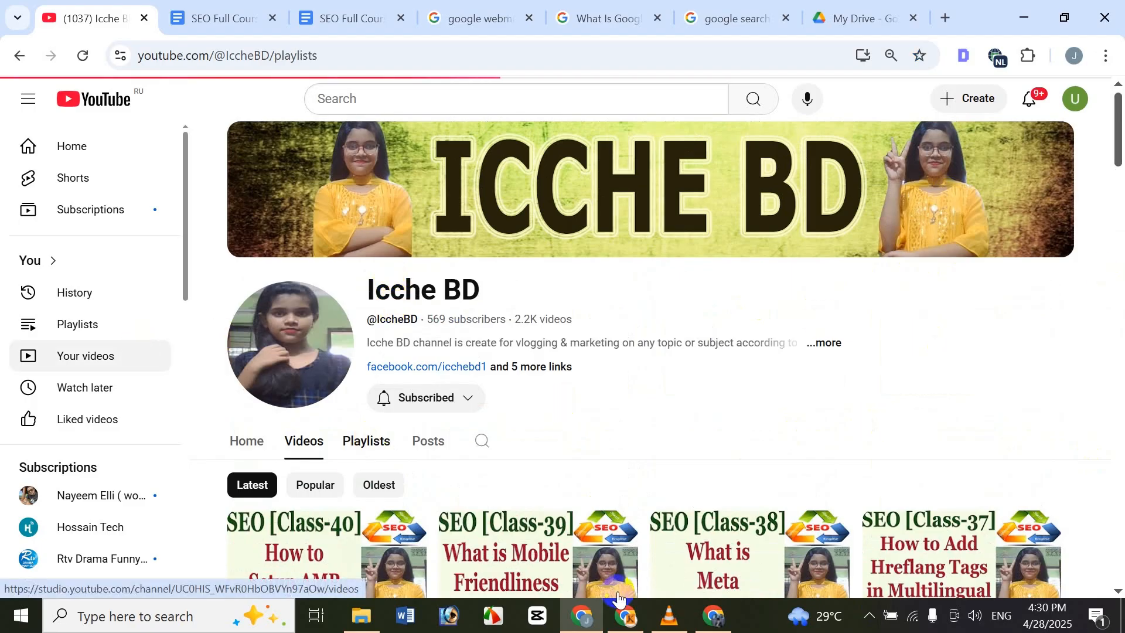
scroll(351, 456, "down", 4)
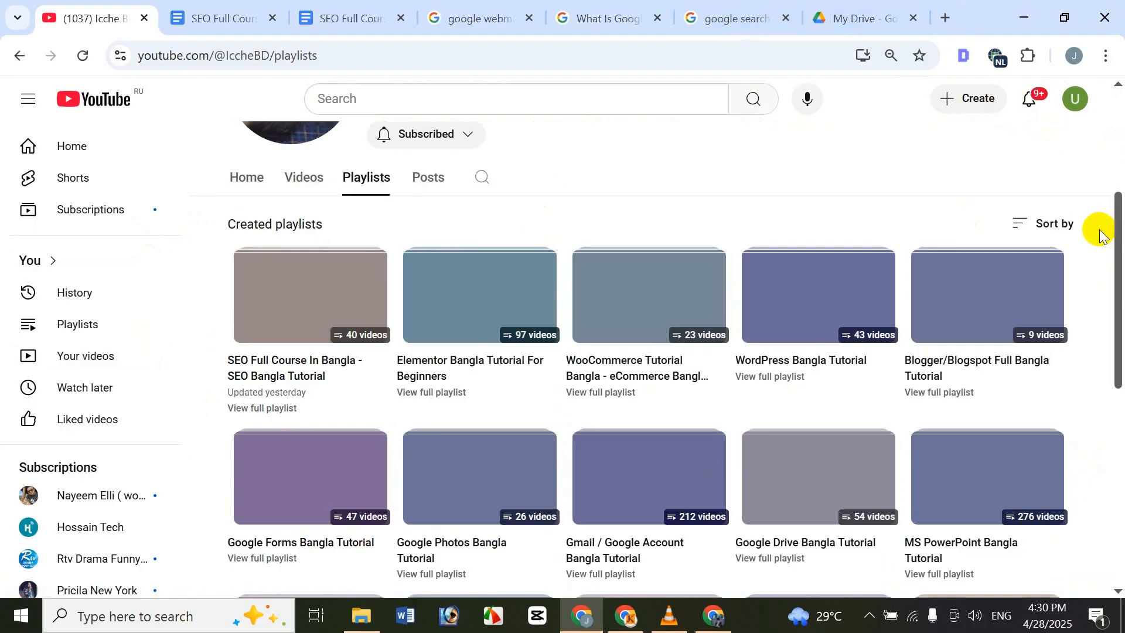
left_click_drag(1097, 226, 1009, 218)
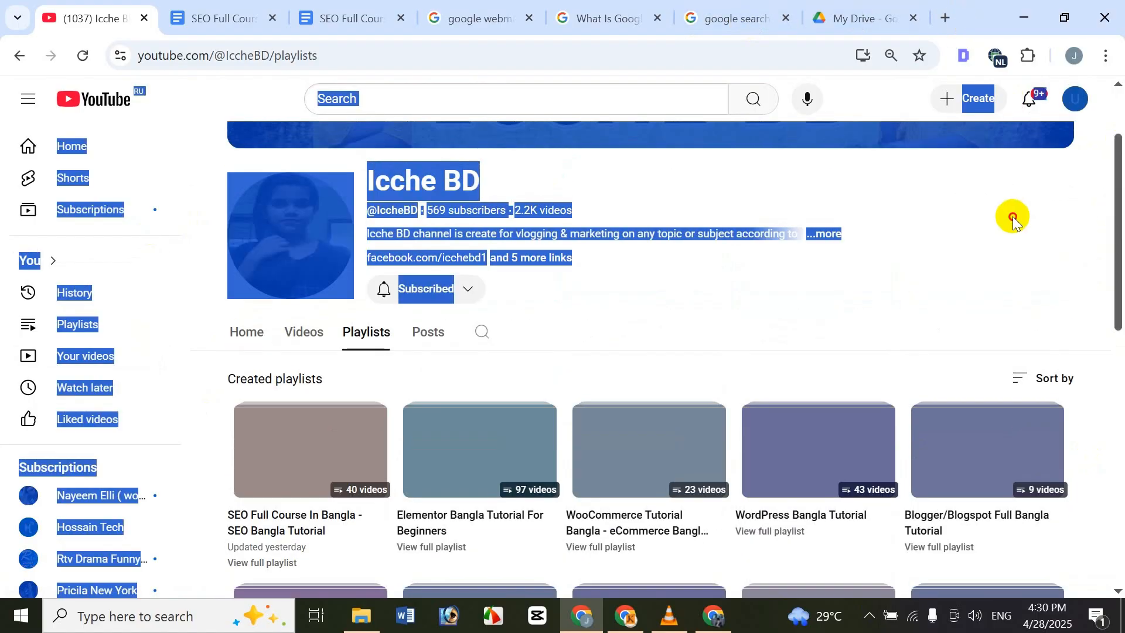
left_click(1009, 218)
scroll(355, 328, "up", 2)
left_click(304, 442)
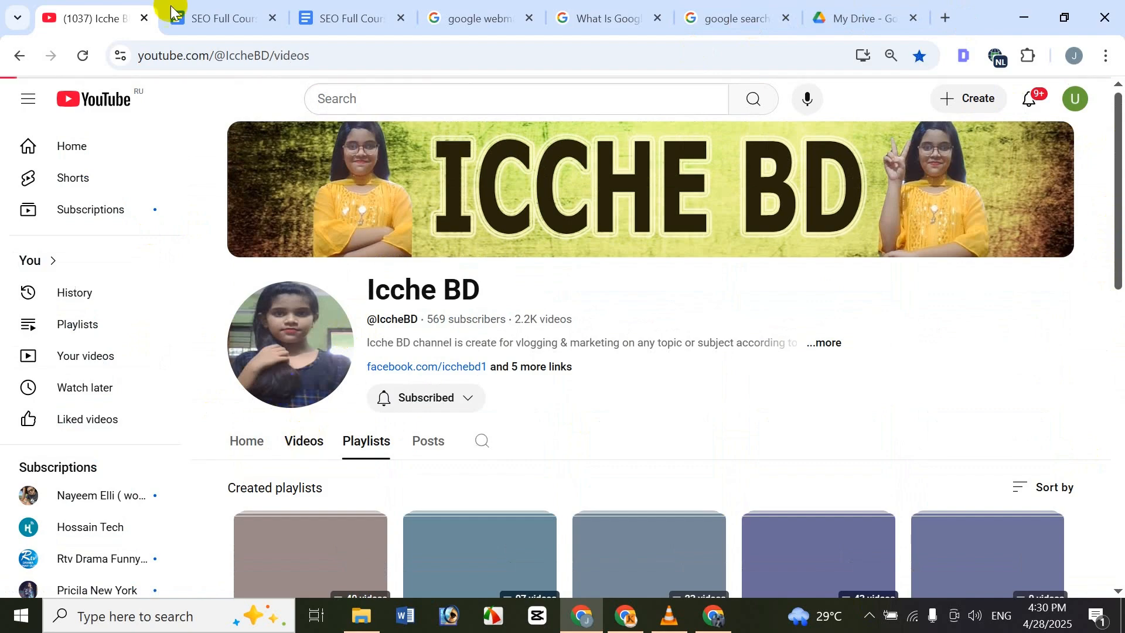
left_click(246, 14)
Step: Switch with Ctrl+Tab to the Class-41 Setup Google Search Console document
key("ctrl+Tab")
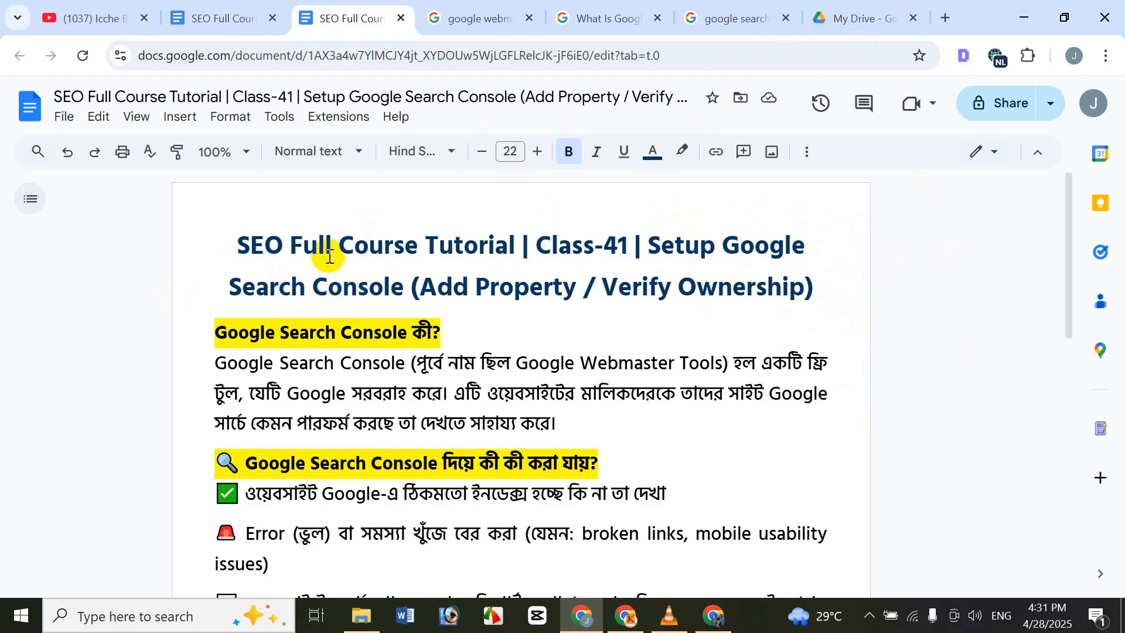
Step: Move between the SEO Full Course tabs and settle on the Class-9 technical SEO checklist
left_click(223, 18)
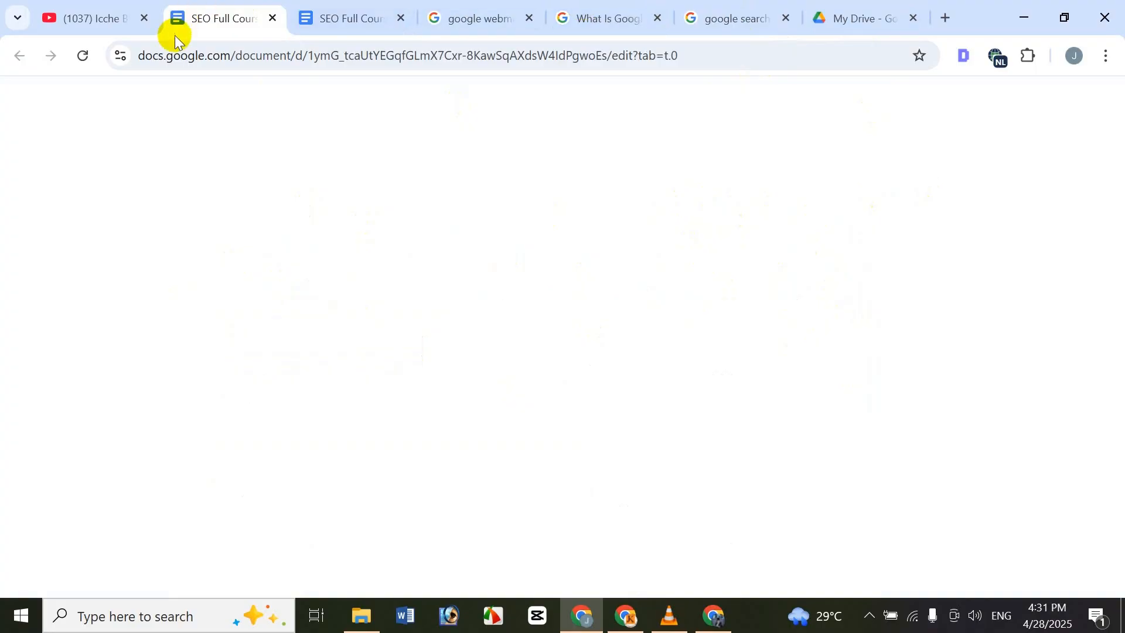
left_click(326, 8)
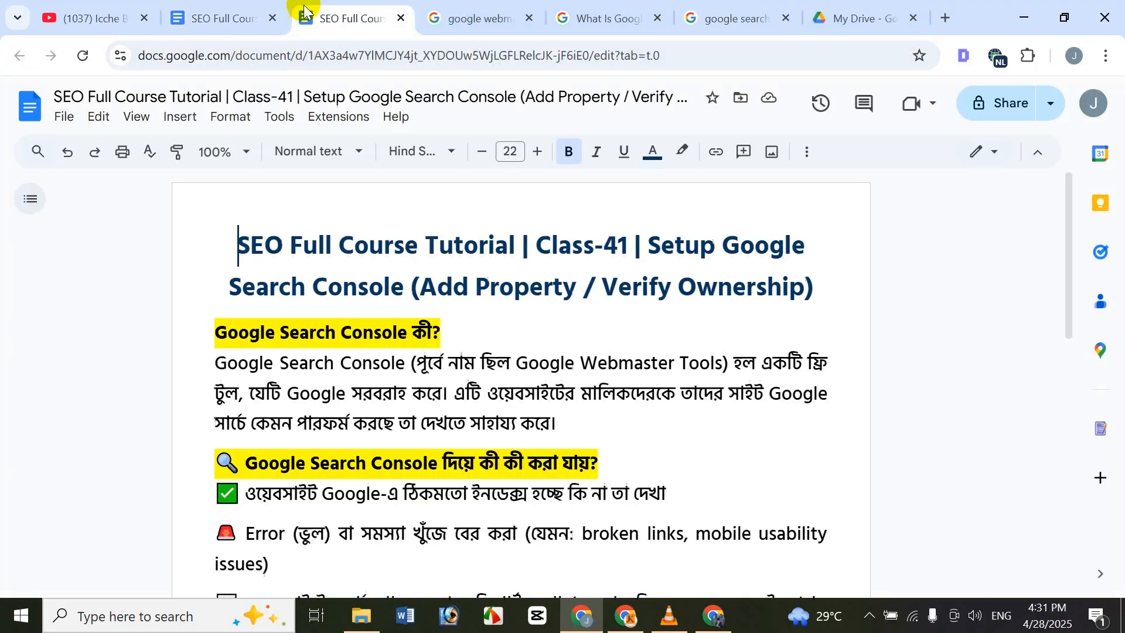
left_click(249, 7)
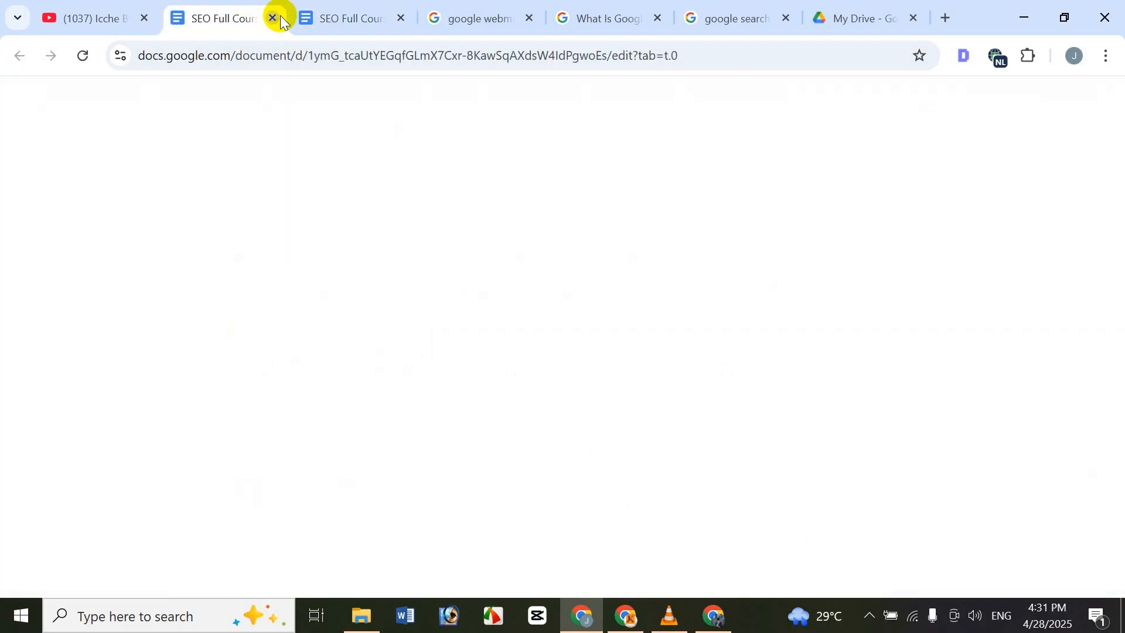
mouse_move(310, 7)
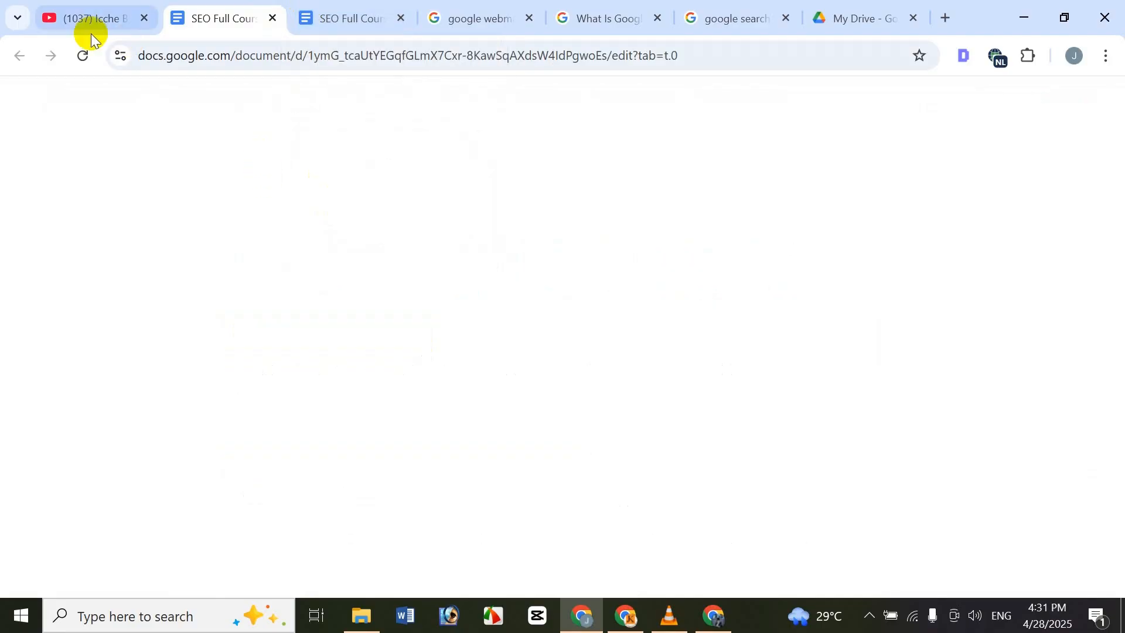
left_click(316, 8)
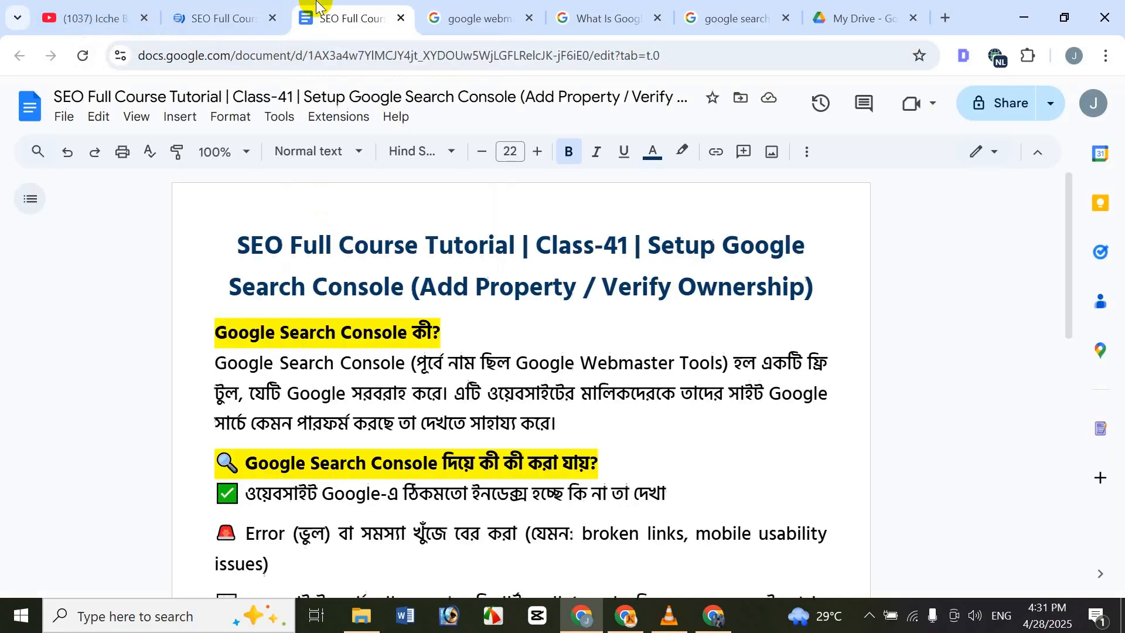
left_click(249, 9)
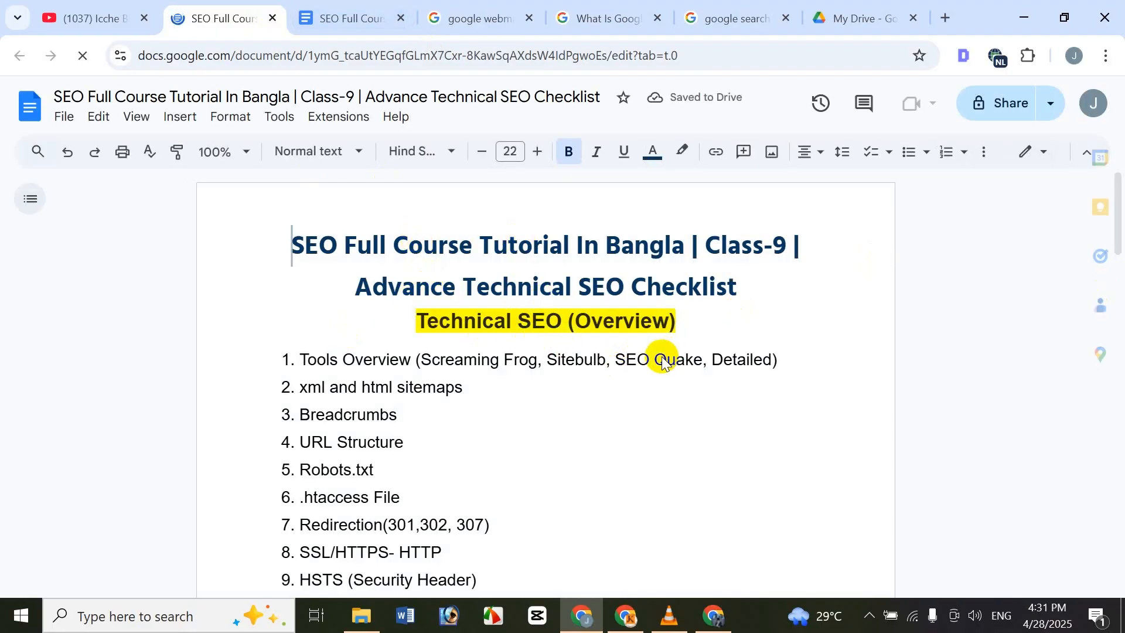
Step: Scroll through the Class-9 Technical SEO checklist down to its final items
scroll(321, 301, "down", 4)
scroll(351, 319, "up", 4)
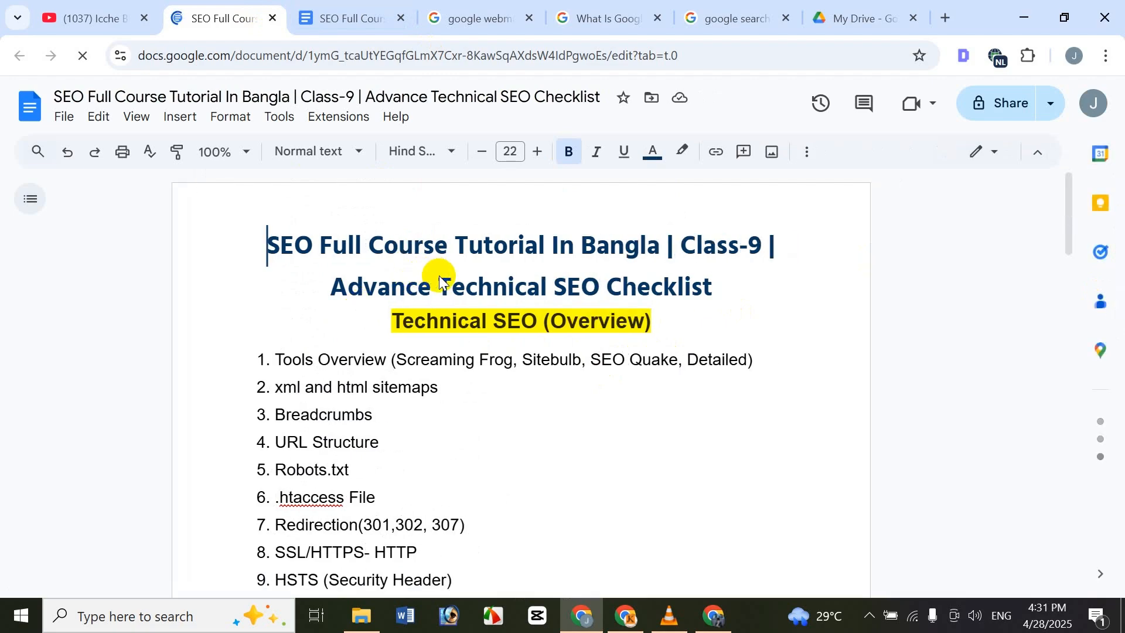
scroll(440, 281, "down", 1)
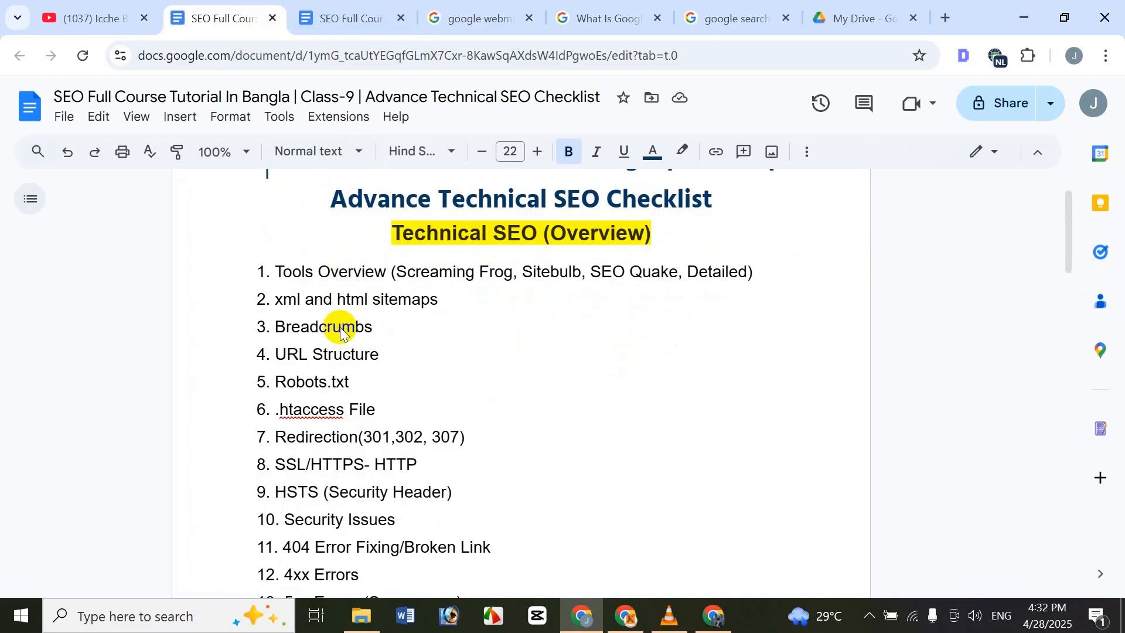
scroll(337, 316, "down", 1)
scroll(392, 322, "down", 1)
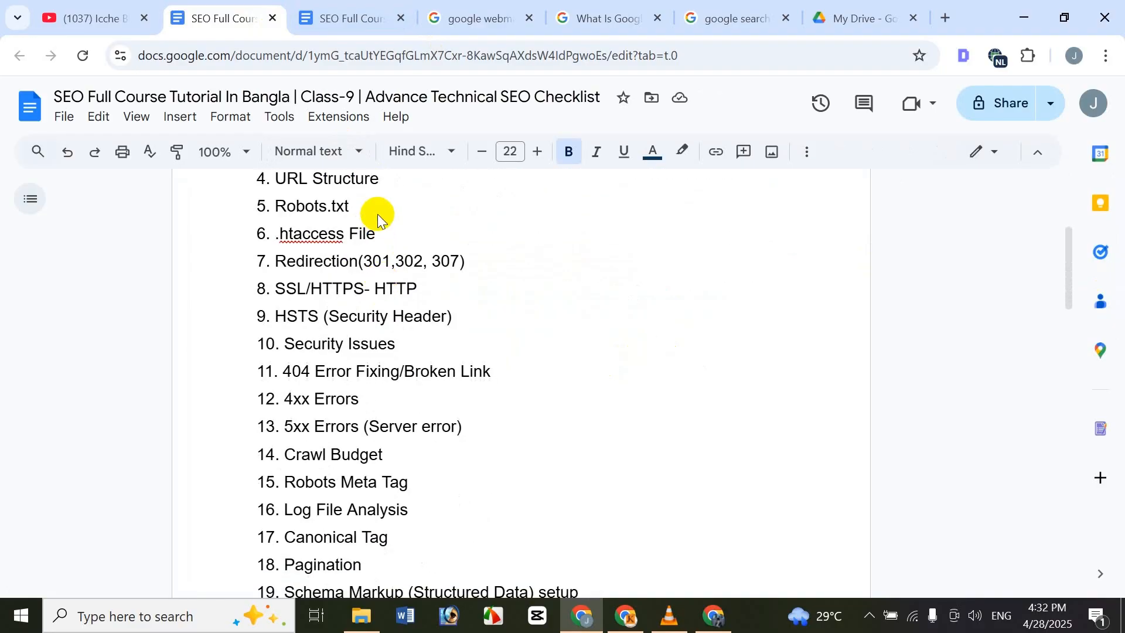
scroll(389, 238, "down", 1)
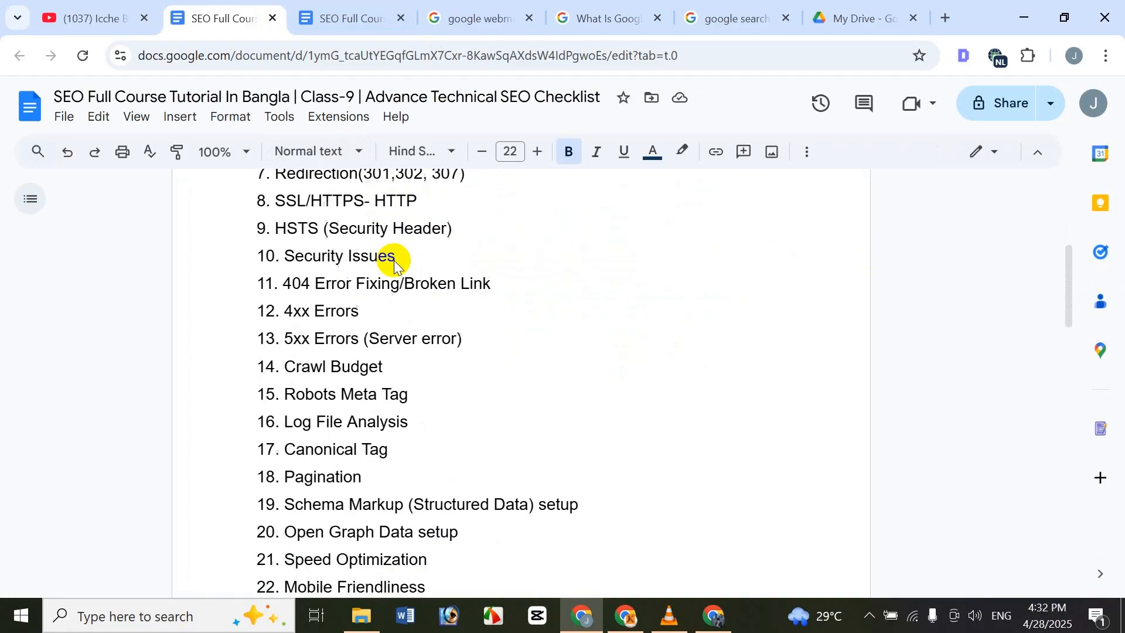
scroll(442, 367, "down", 1)
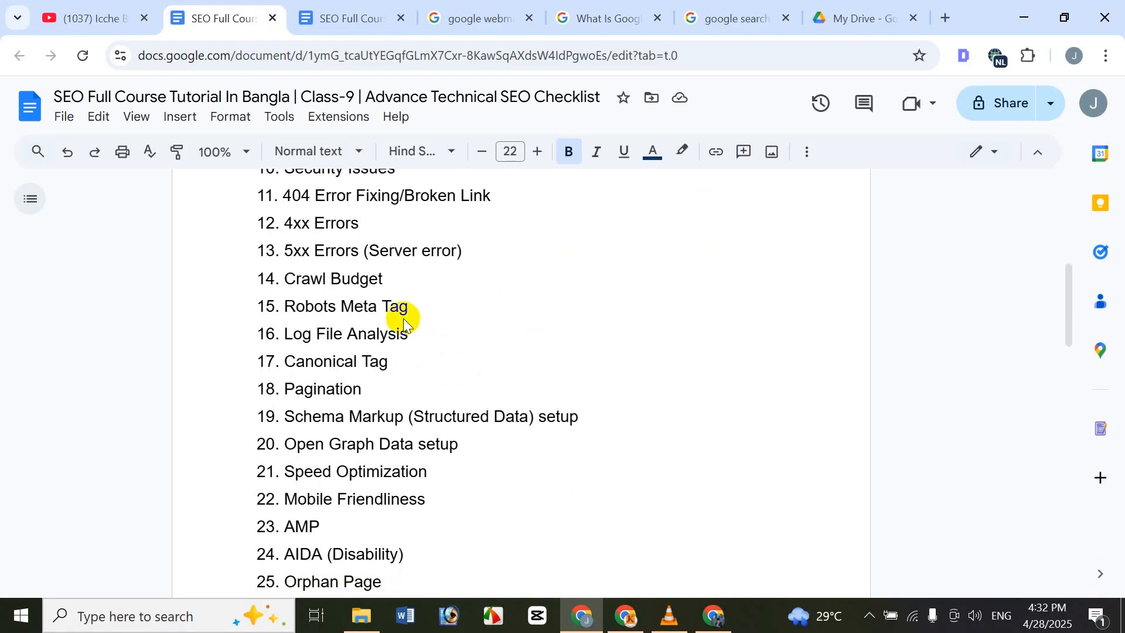
scroll(398, 370, "down", 2)
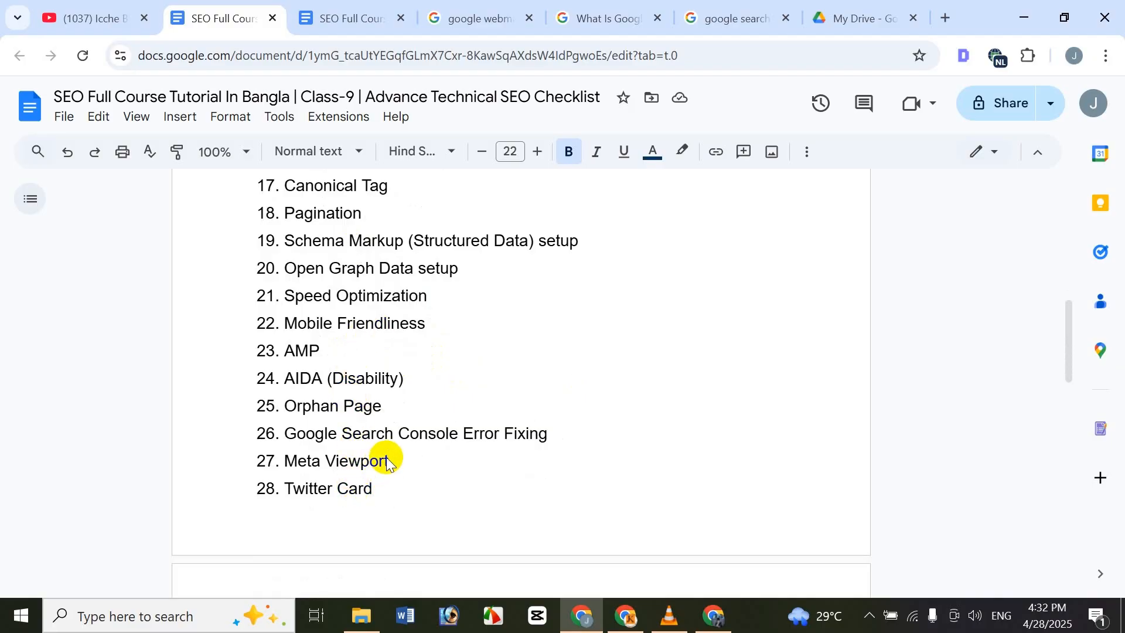
scroll(478, 264, "down", 6)
scroll(479, 182, "up", 4)
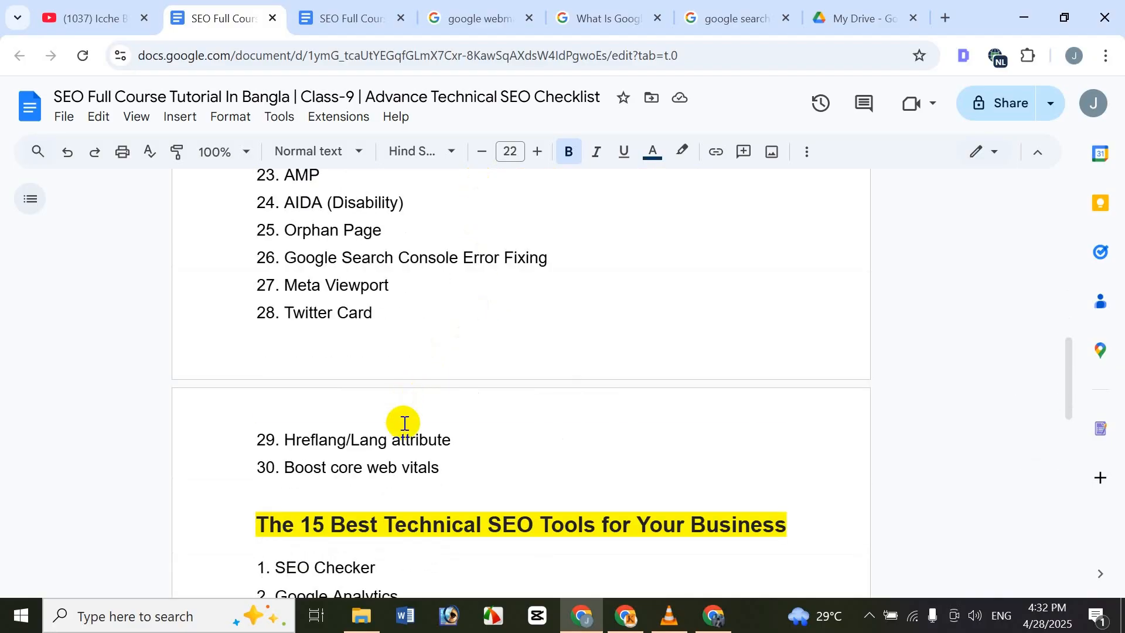
scroll(472, 474, "up", 15)
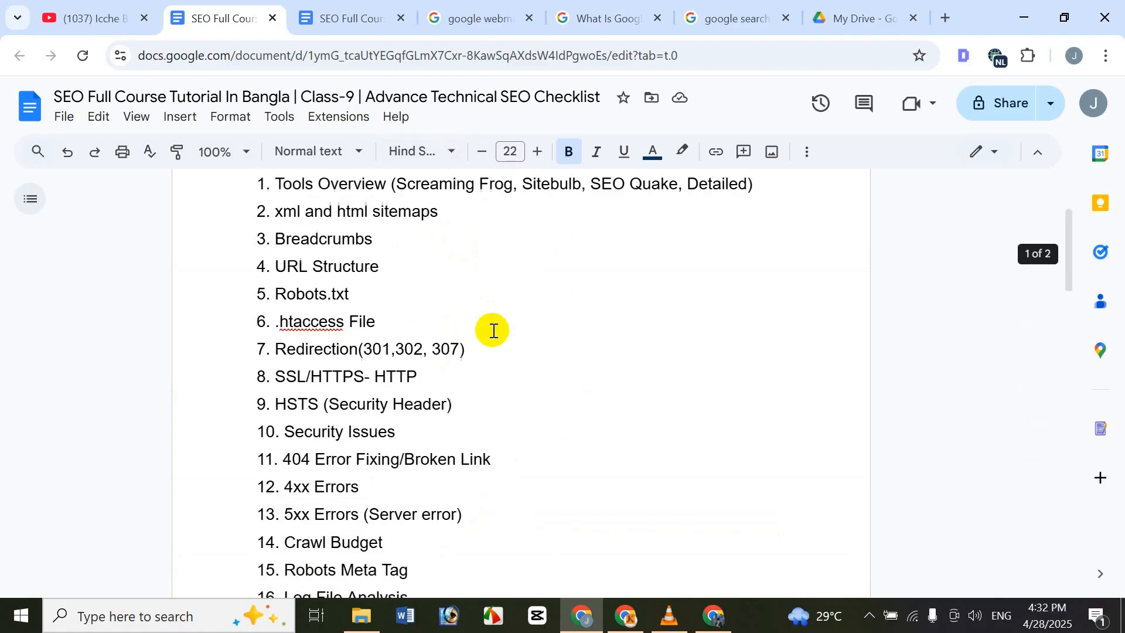
scroll(503, 316, "down", 10)
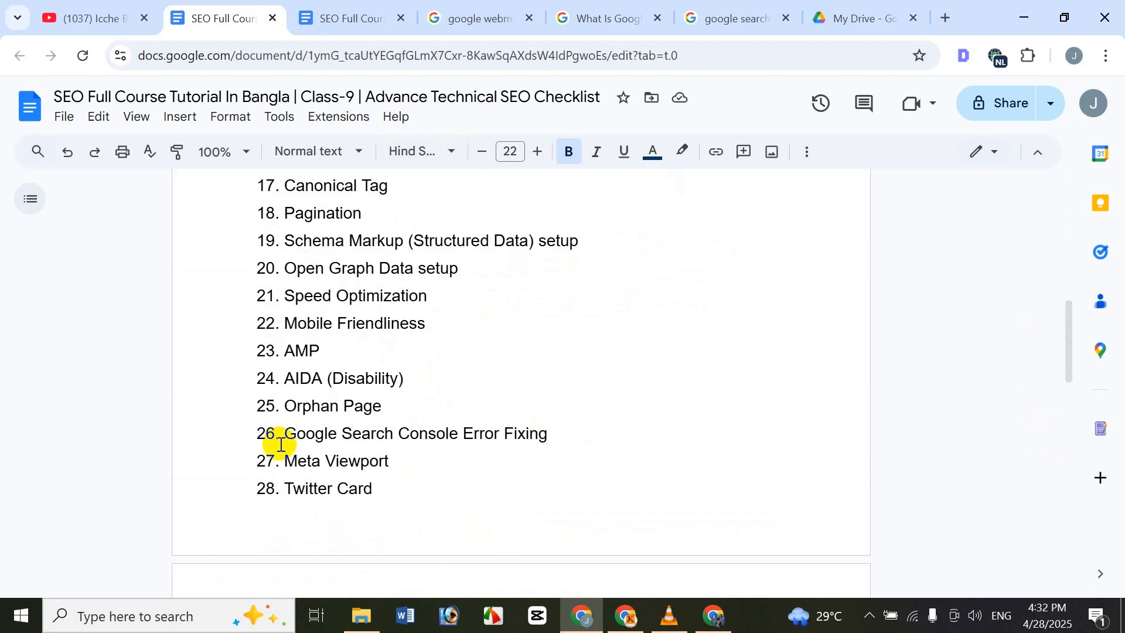
Step: Select the 'Google Search Console Error Fixing' item, then put the caret at the title's start
left_click_drag(286, 435, 467, 432)
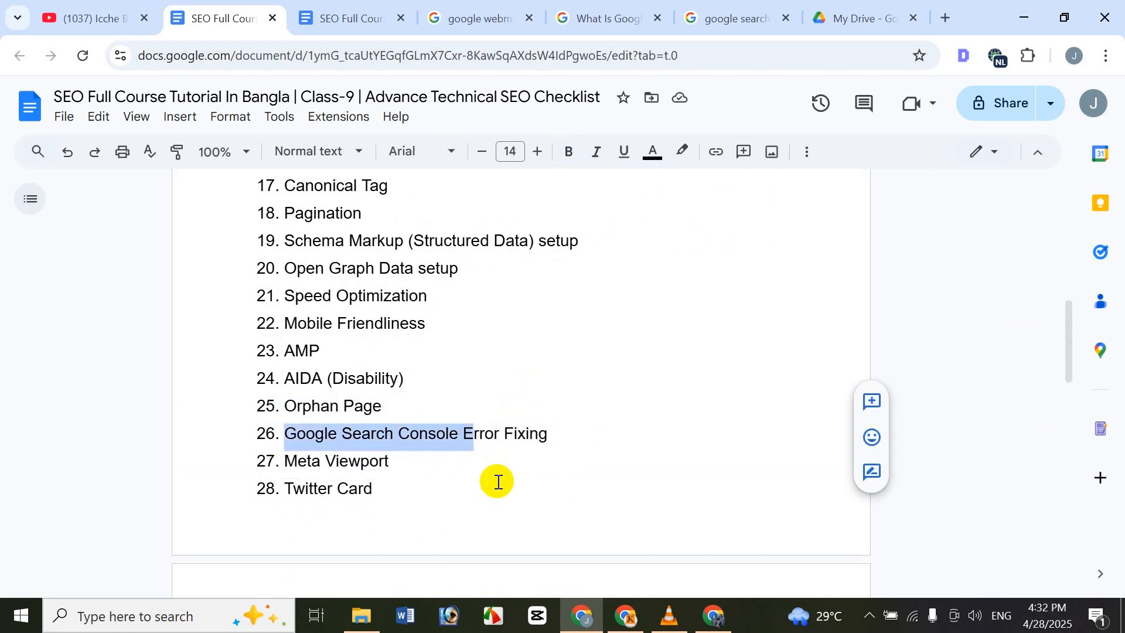
left_click(497, 480)
scroll(600, 306, "down", 7)
scroll(600, 307, "up", 20)
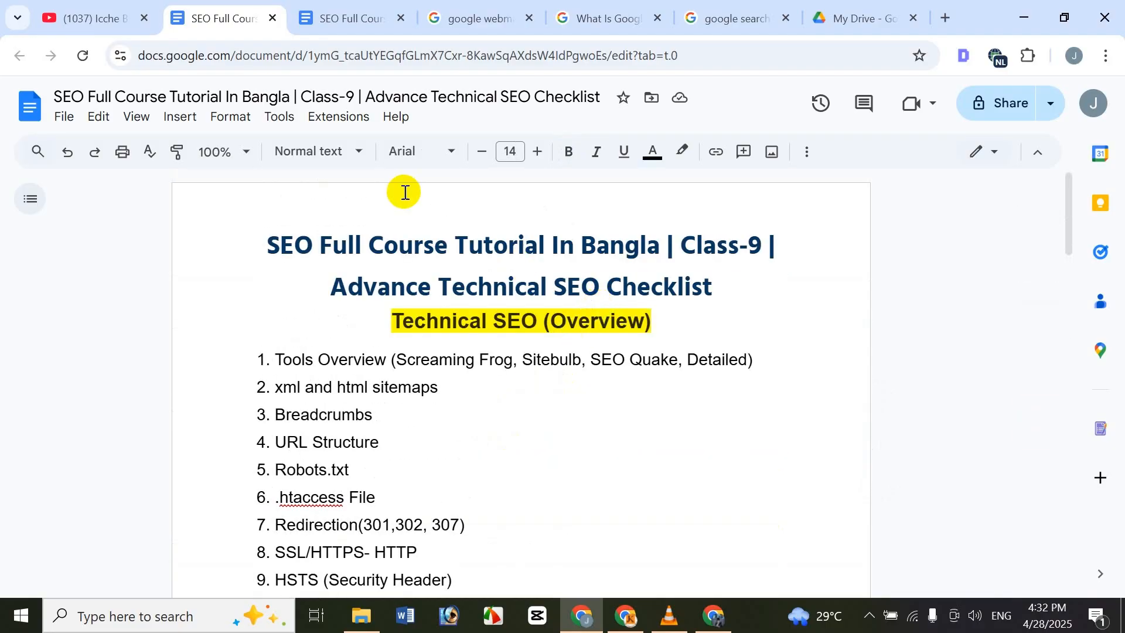
left_click(260, 251)
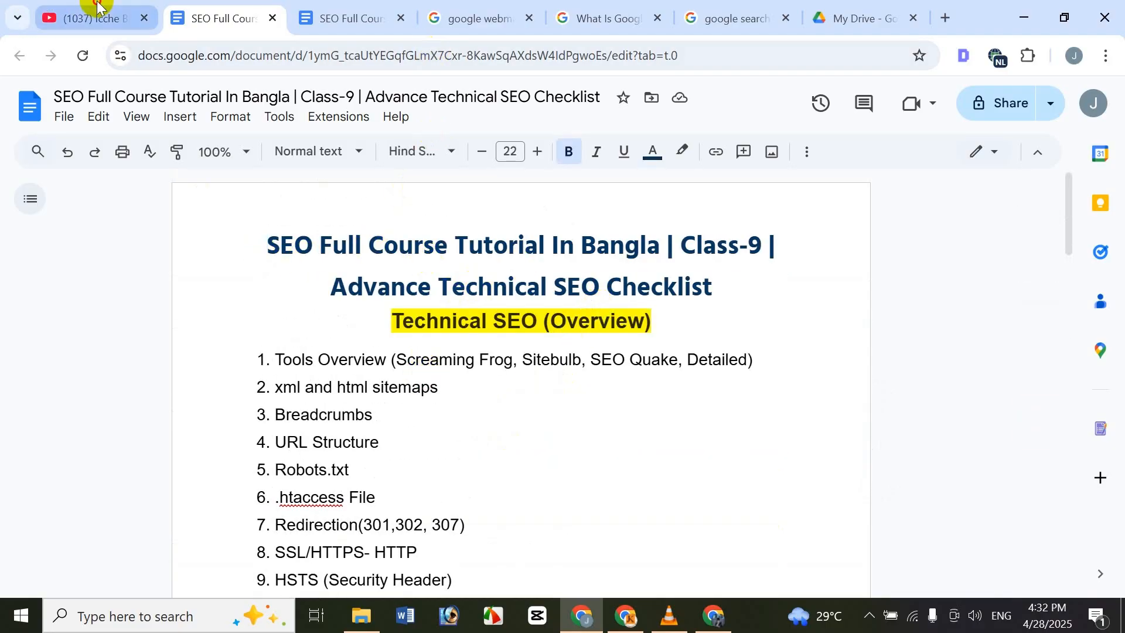
Step: Browse the YouTube channel's SEO classes up to Class-40, then return to the Class-41 notes
left_click(70, 15)
scroll(536, 351, "down", 6)
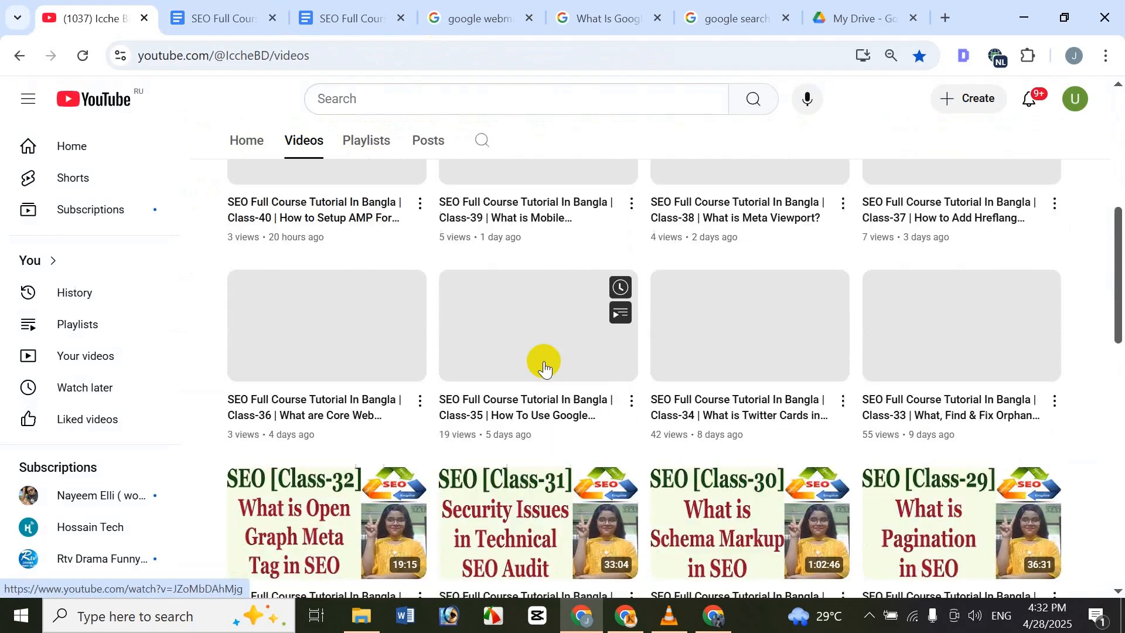
scroll(543, 360, "down", 5)
scroll(521, 351, "up", 8)
scroll(512, 342, "up", 3)
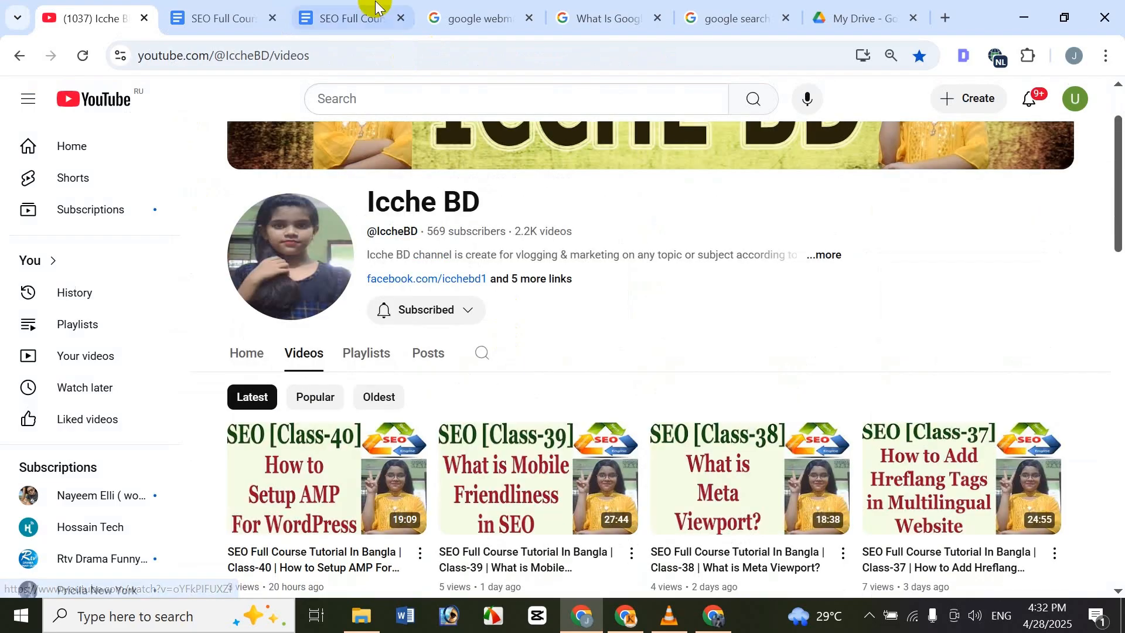
scroll(415, 239, "down", 10)
scroll(418, 240, "up", 6)
scroll(418, 241, "up", 3)
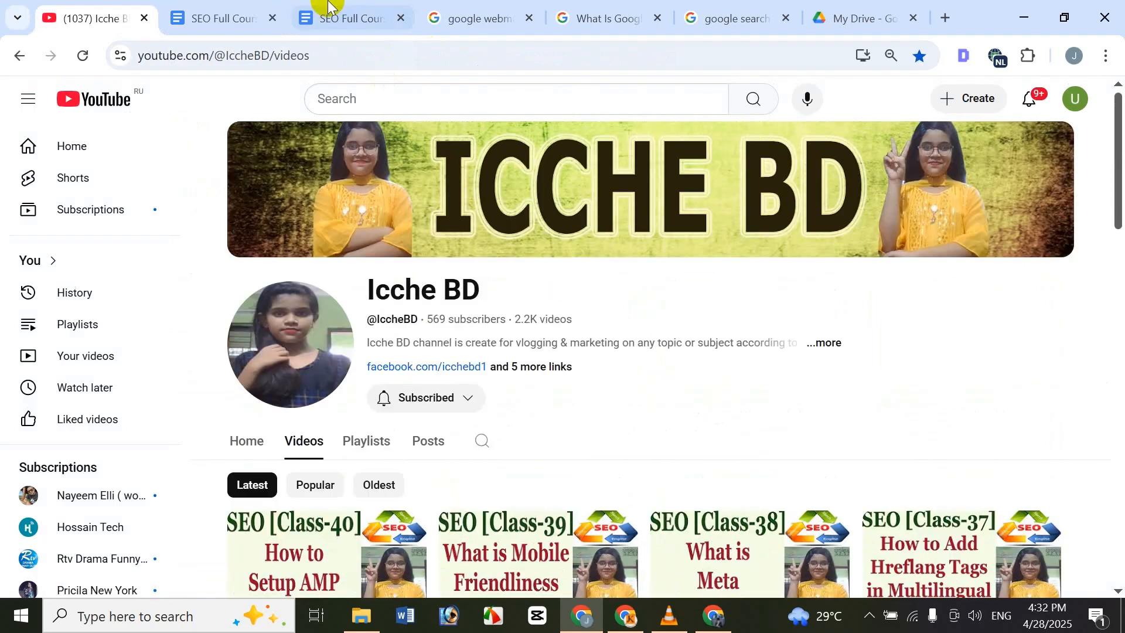
left_click(363, 16)
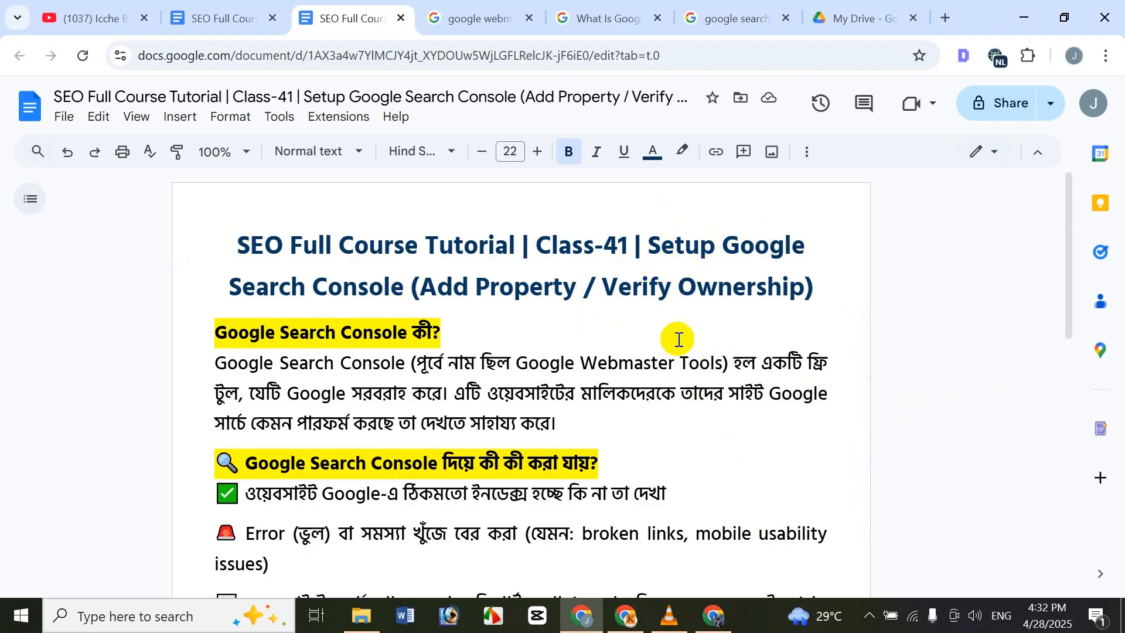
left_click(637, 391)
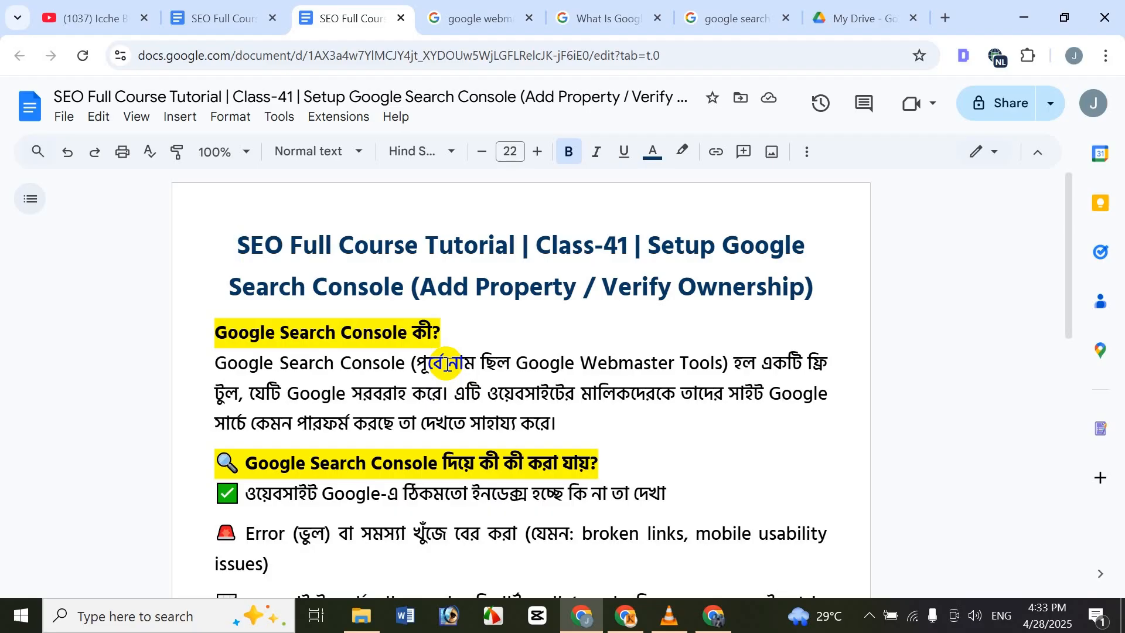
Step: Switch to the 'google webmaster tools' results and scroll down to the Google Search Console link
left_click(490, 18)
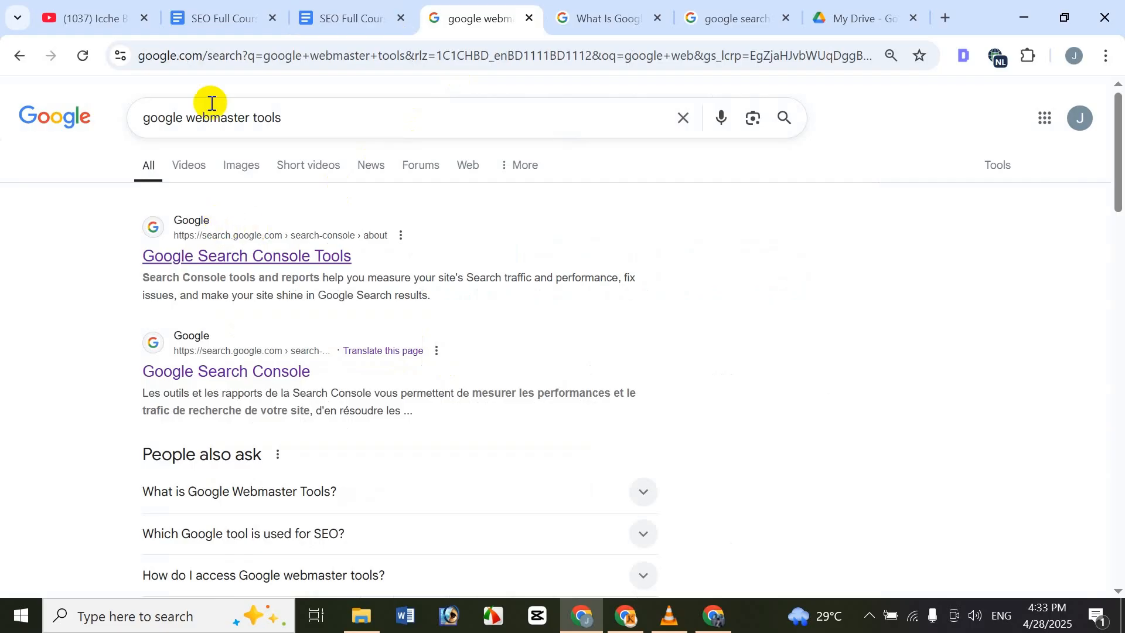
scroll(293, 349, "down", 3)
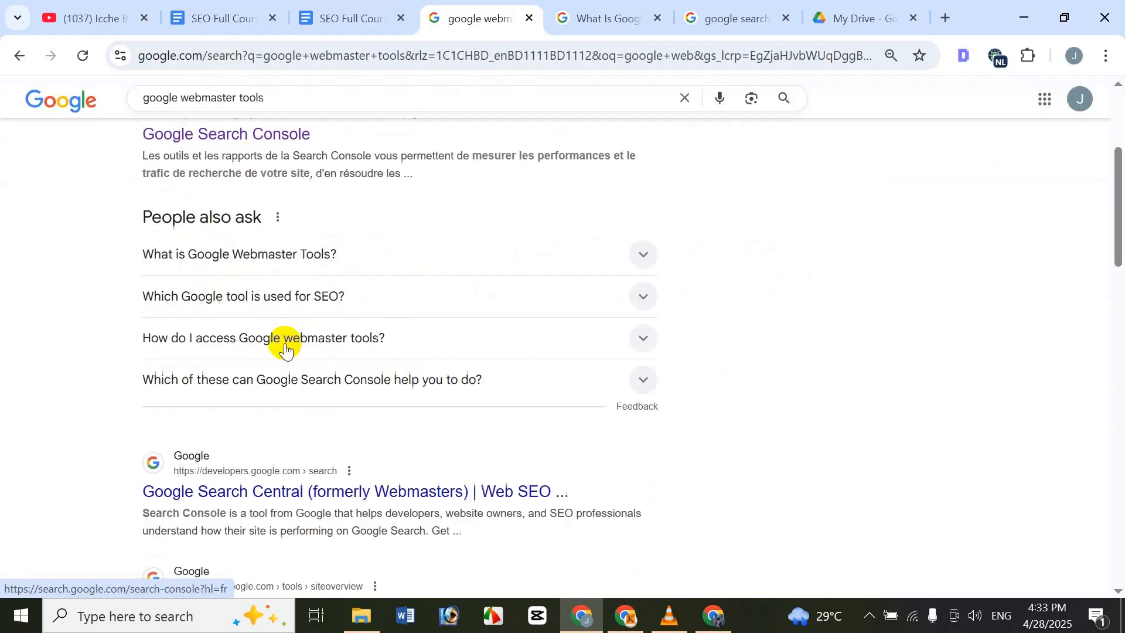
scroll(286, 349, "down", 3)
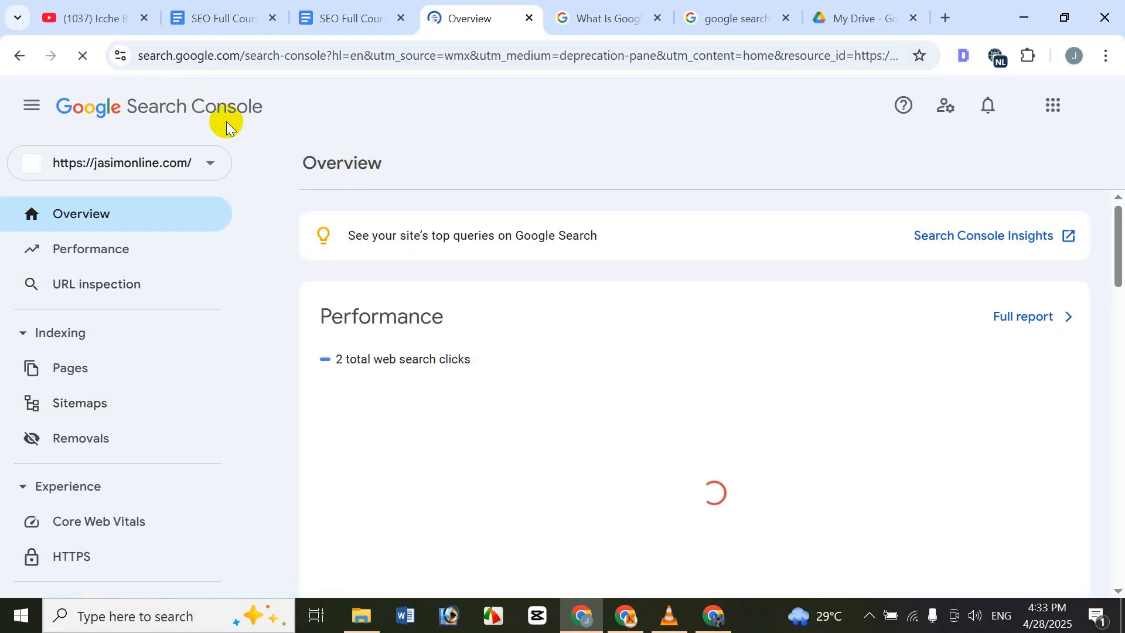
Step: Return from the Search Console Overview to the Class-41 Google Doc
left_click(354, 16)
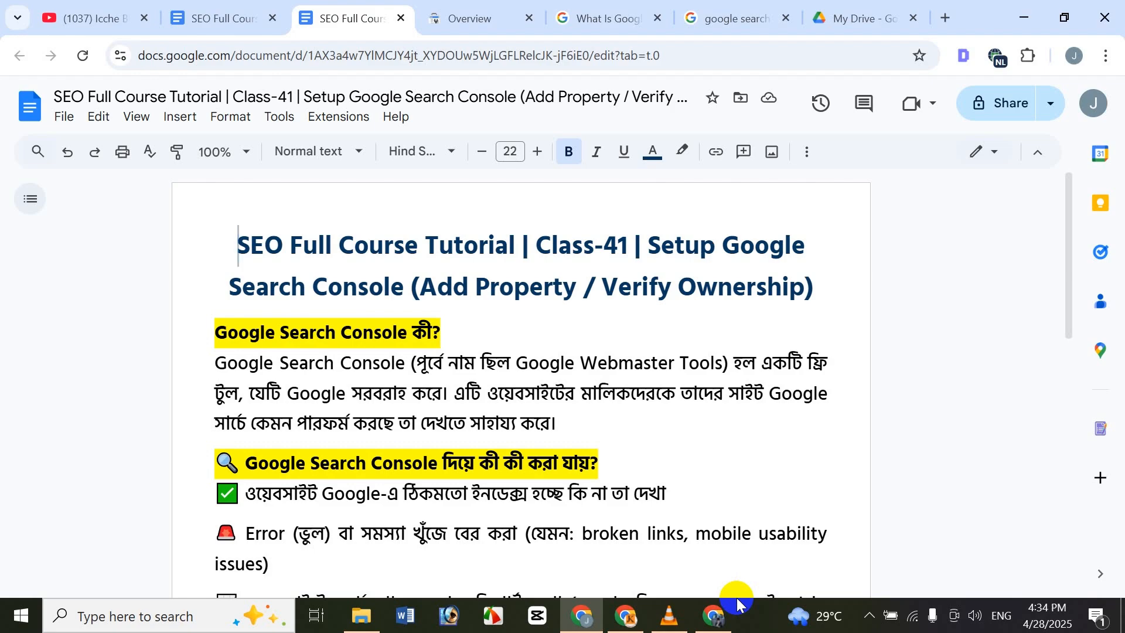
scroll(321, 436, "down", 3)
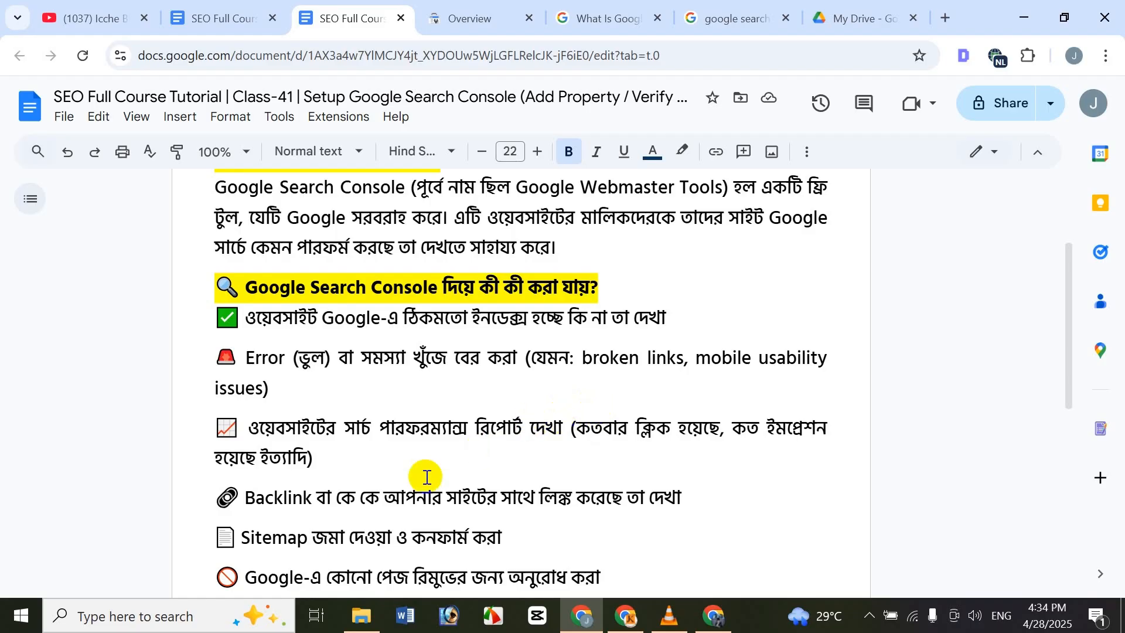
scroll(428, 469, "down", 3)
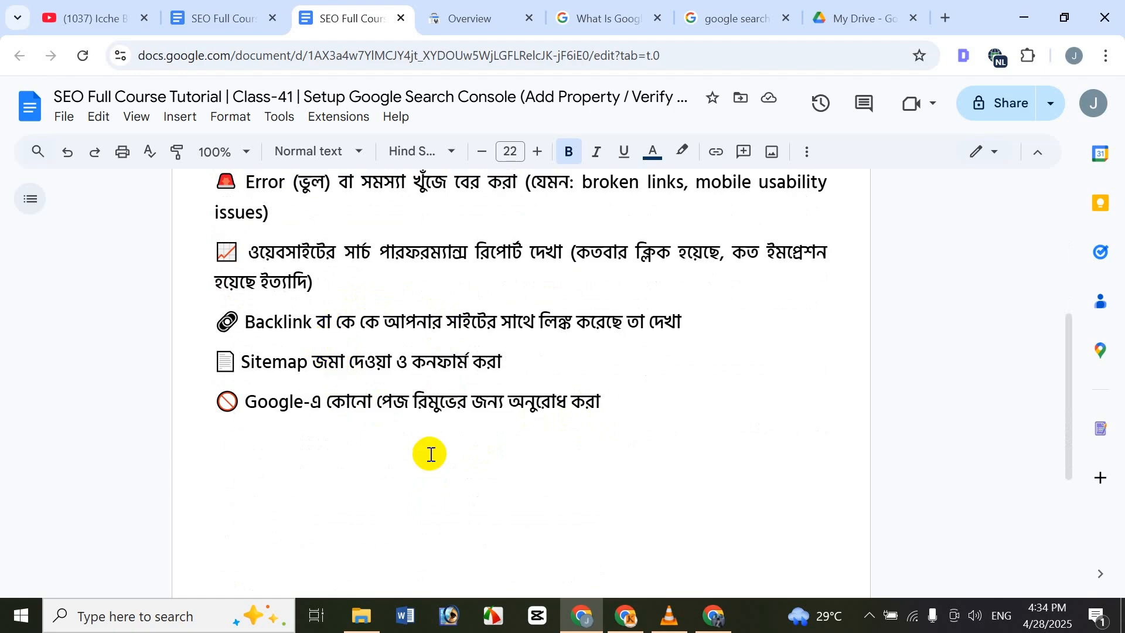
scroll(454, 420, "down", 1)
key("ctrl+Home")
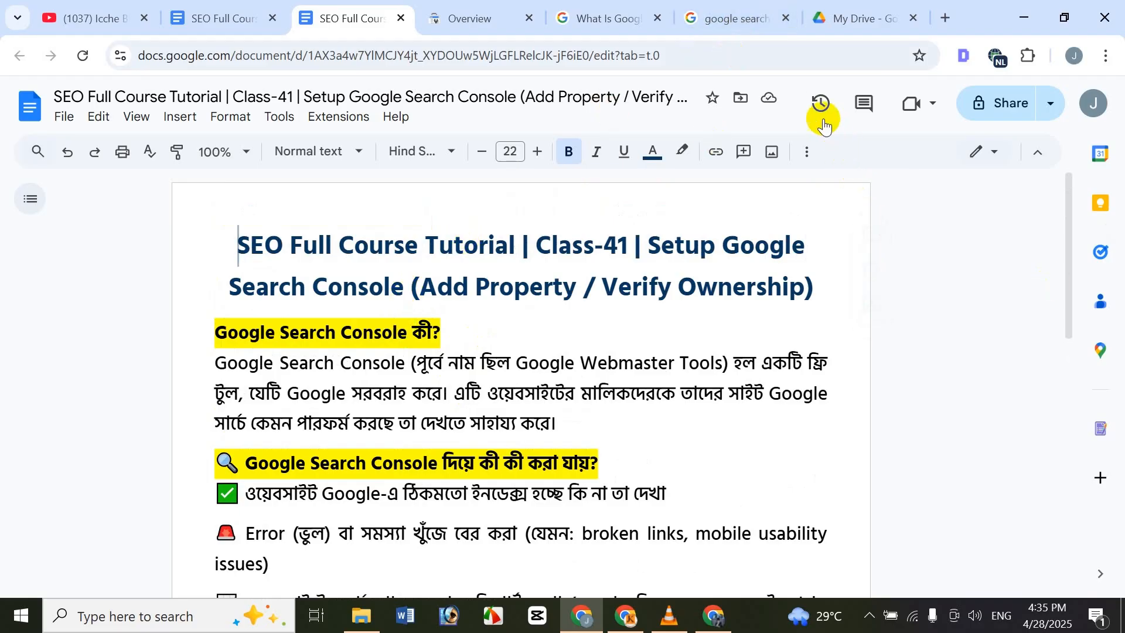
Step: Search 'What Is Google Search Console bangla' from the What Is Google Search Console results tab
left_click(708, 7)
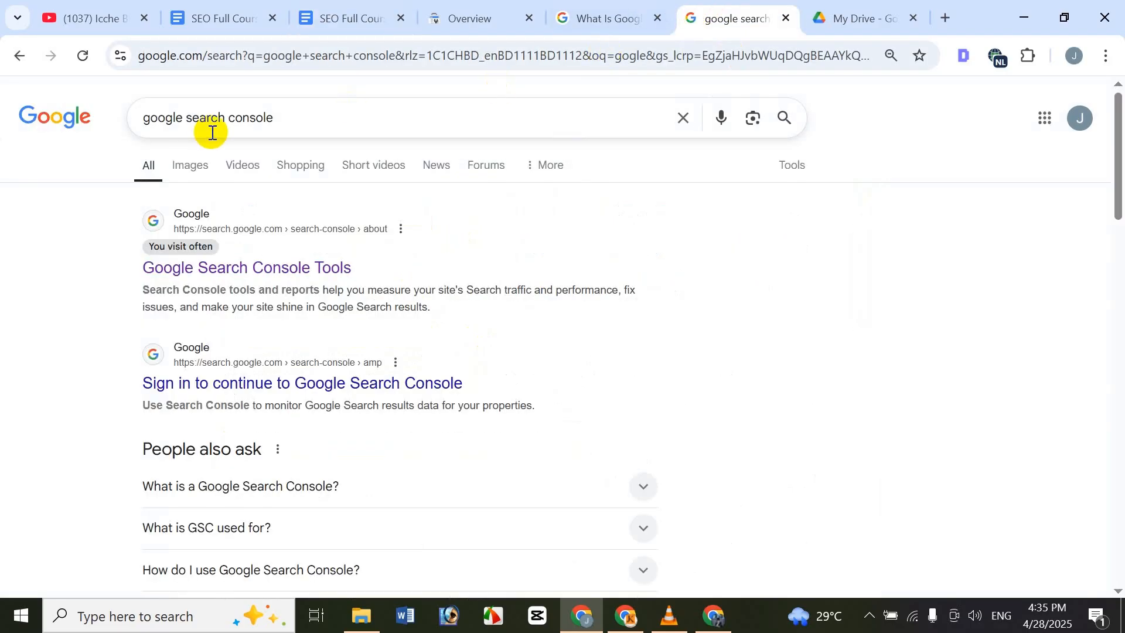
left_click(609, 9)
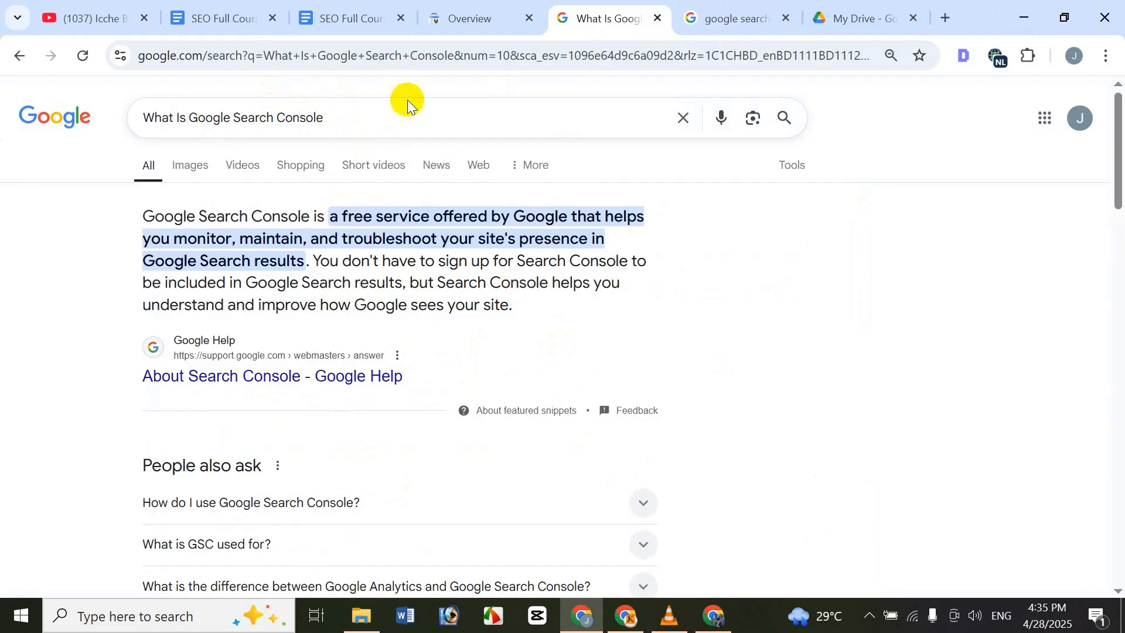
left_click(418, 130)
type("bangla")
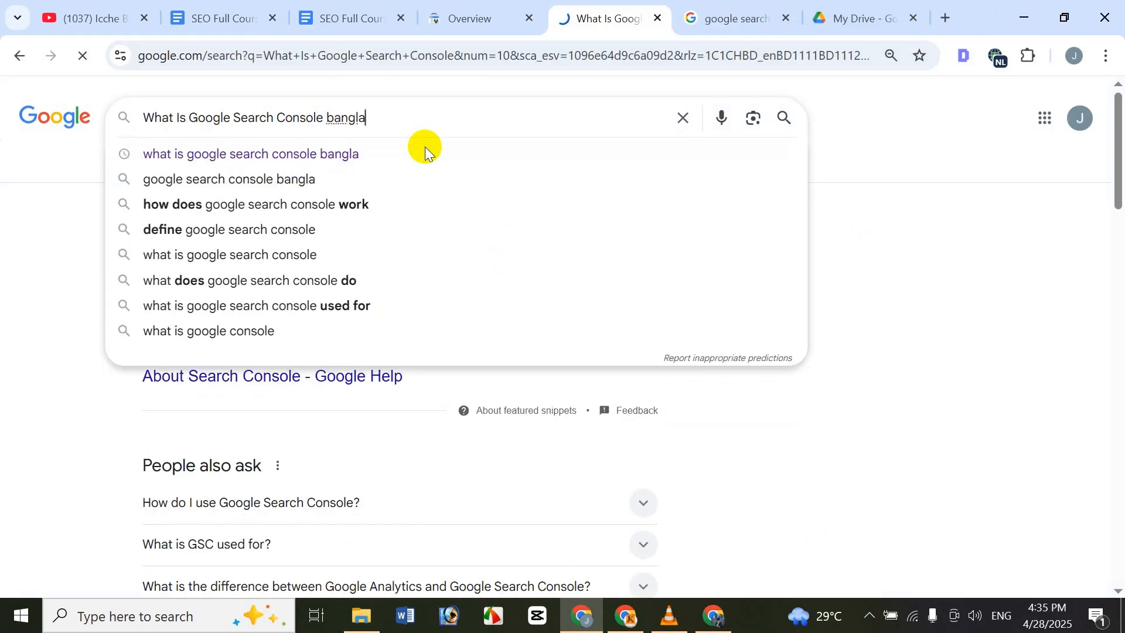
key("Return")
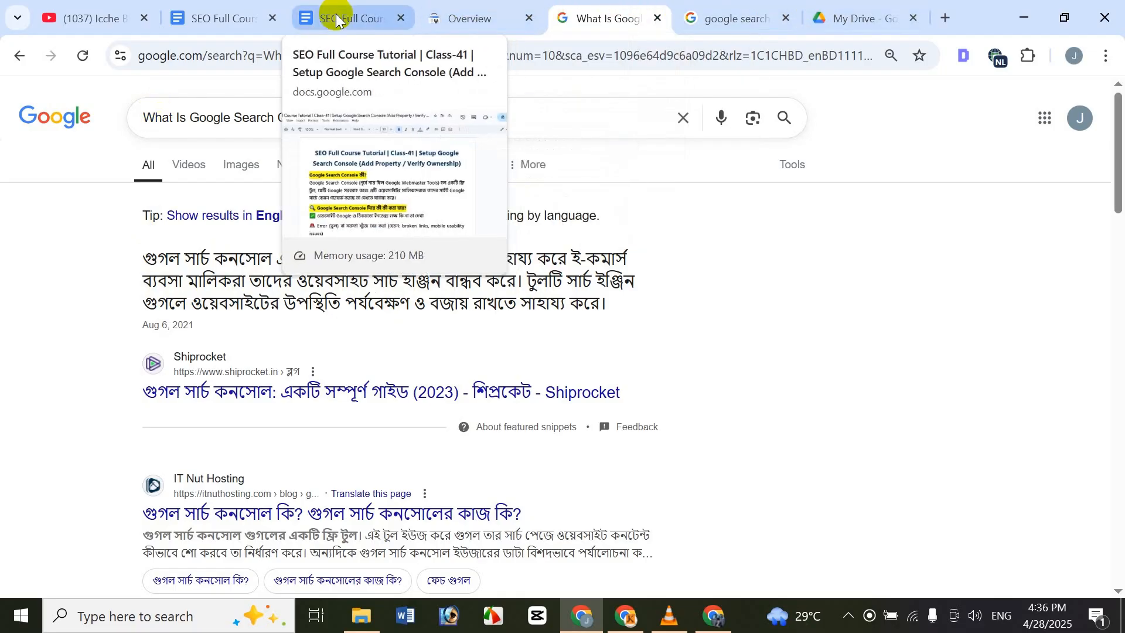
Step: In a new tab, ask ChatGPT what Google Search Console is, in Bangla
left_click(945, 16)
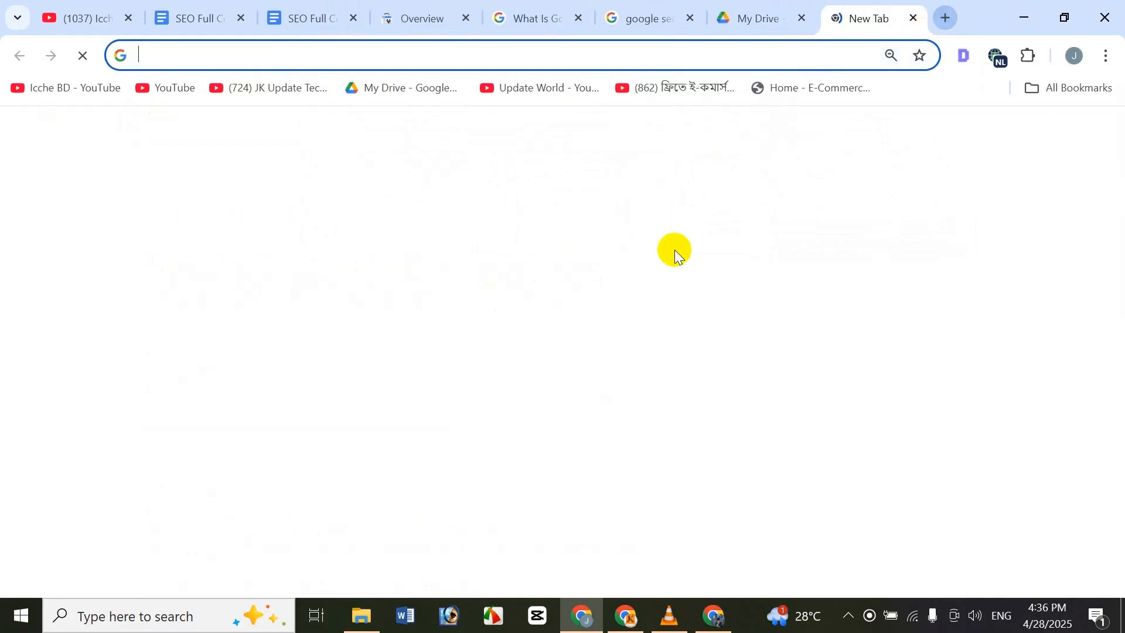
type("c")
key("Return")
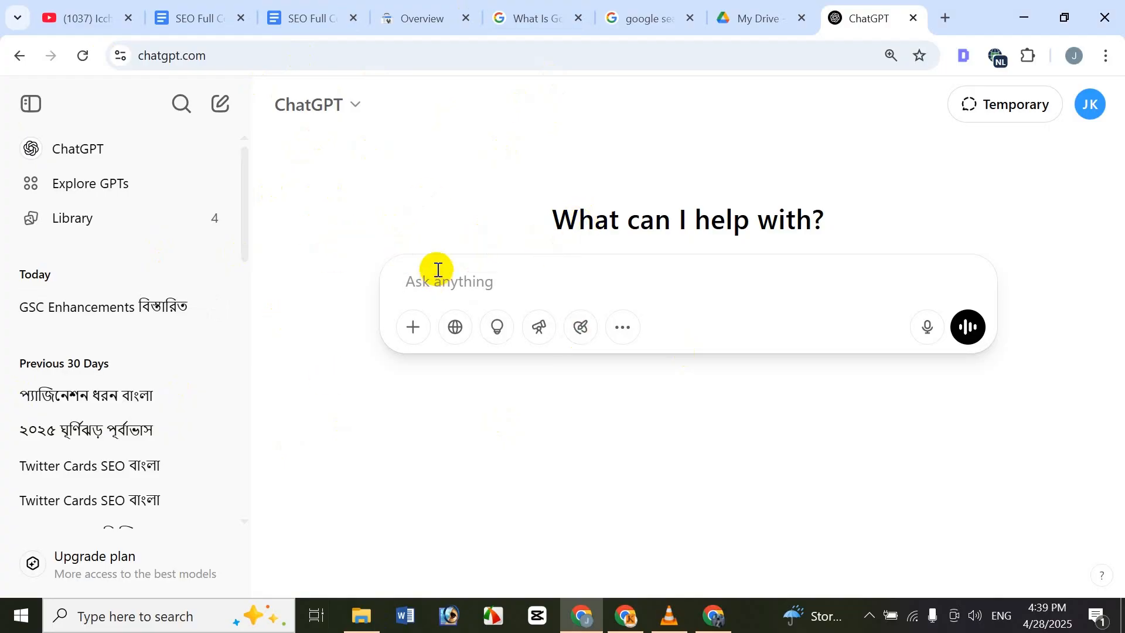
type("what")
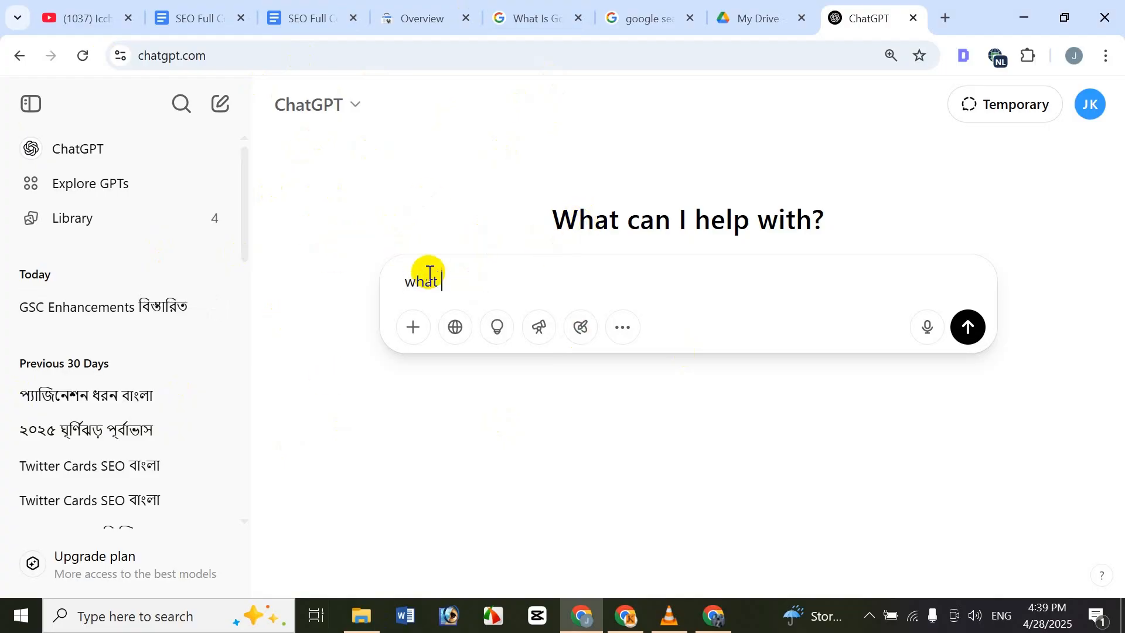
type(" is google search s")
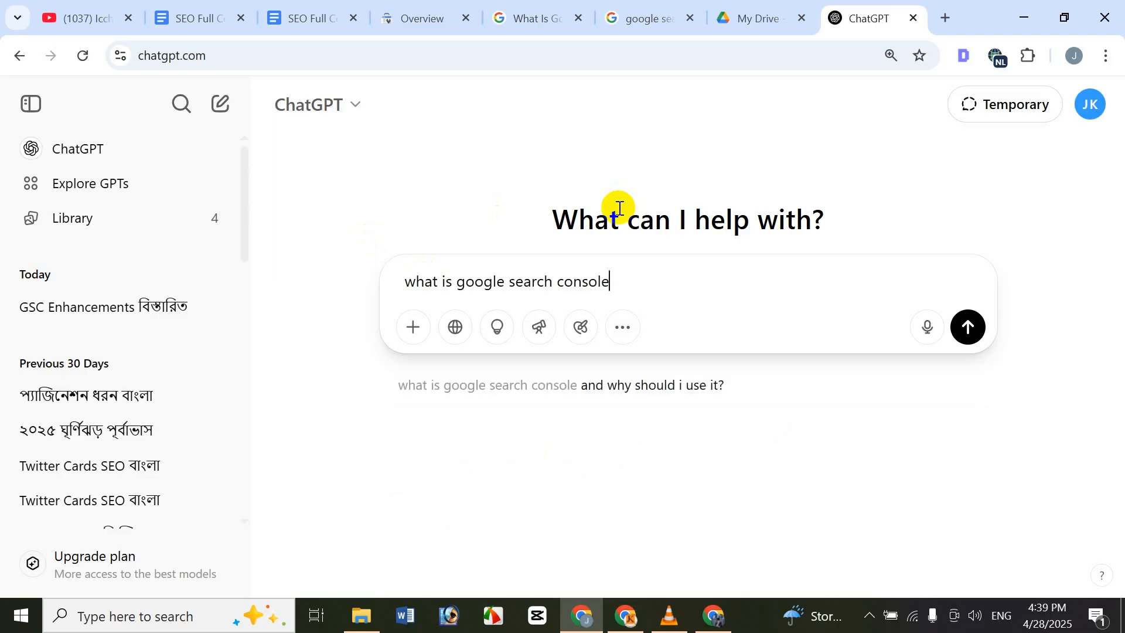
type("B")
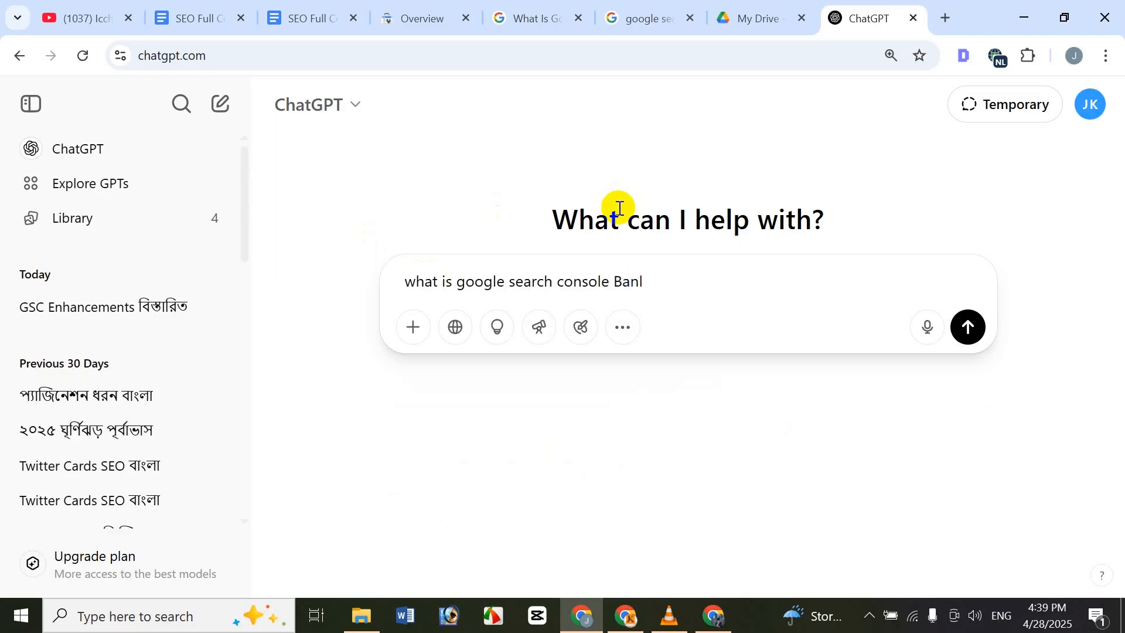
type("angla")
key("Return")
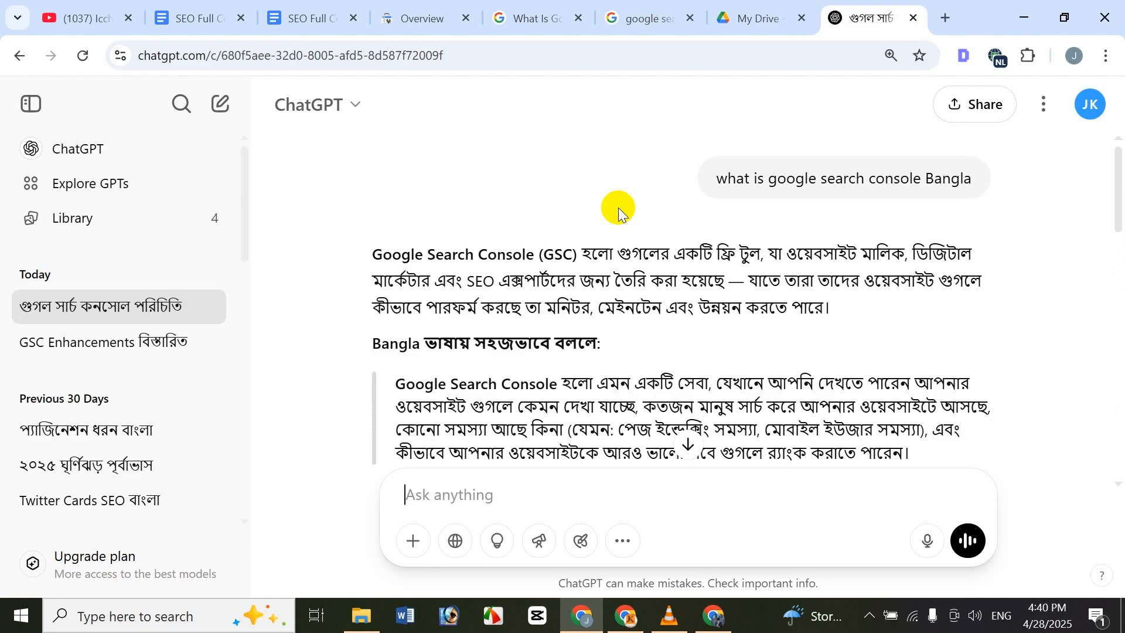
Step: Read through ChatGPT's Bangla answer, then close the ChatGPT tab
scroll(615, 199, "down", 3)
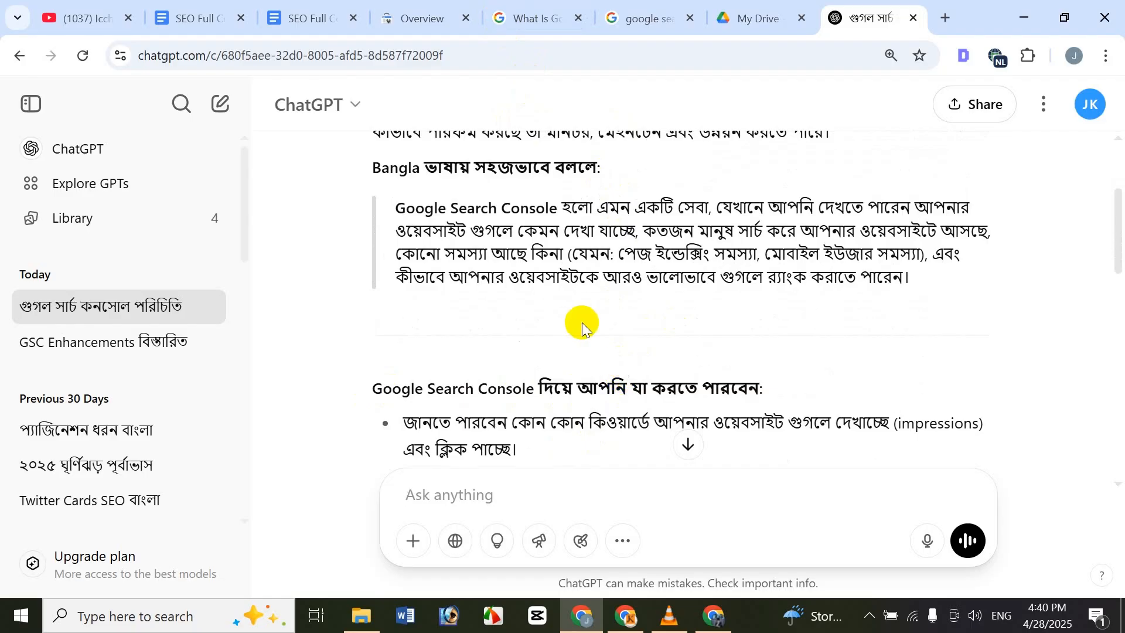
scroll(582, 321, "down", 7)
scroll(571, 279, "up", 6)
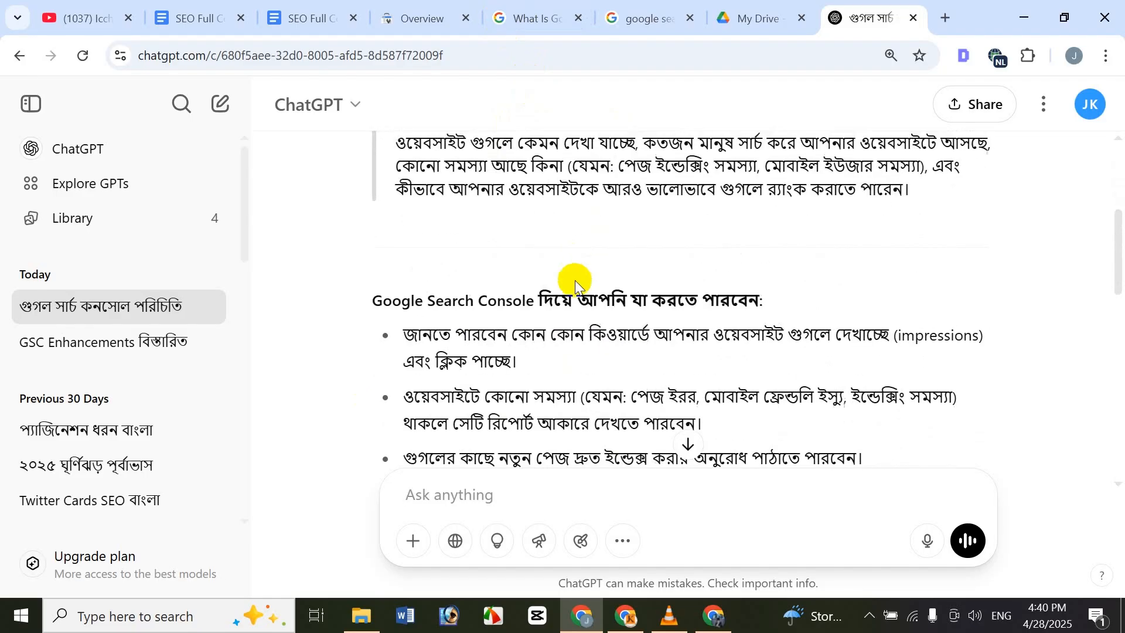
scroll(575, 275, "down", 7)
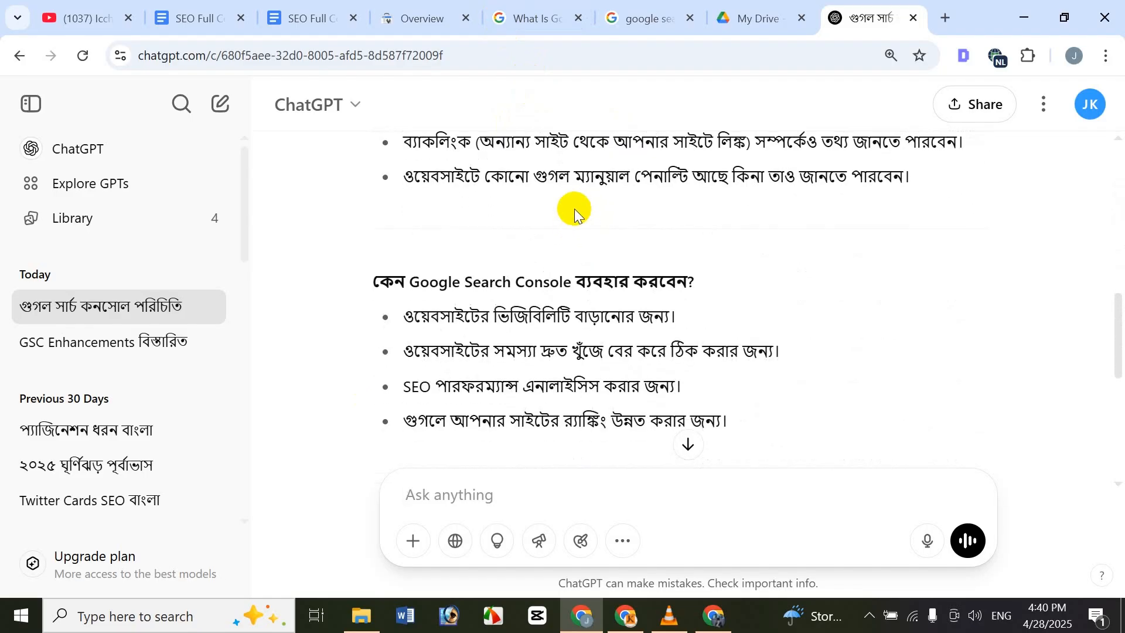
scroll(557, 275, "down", 6)
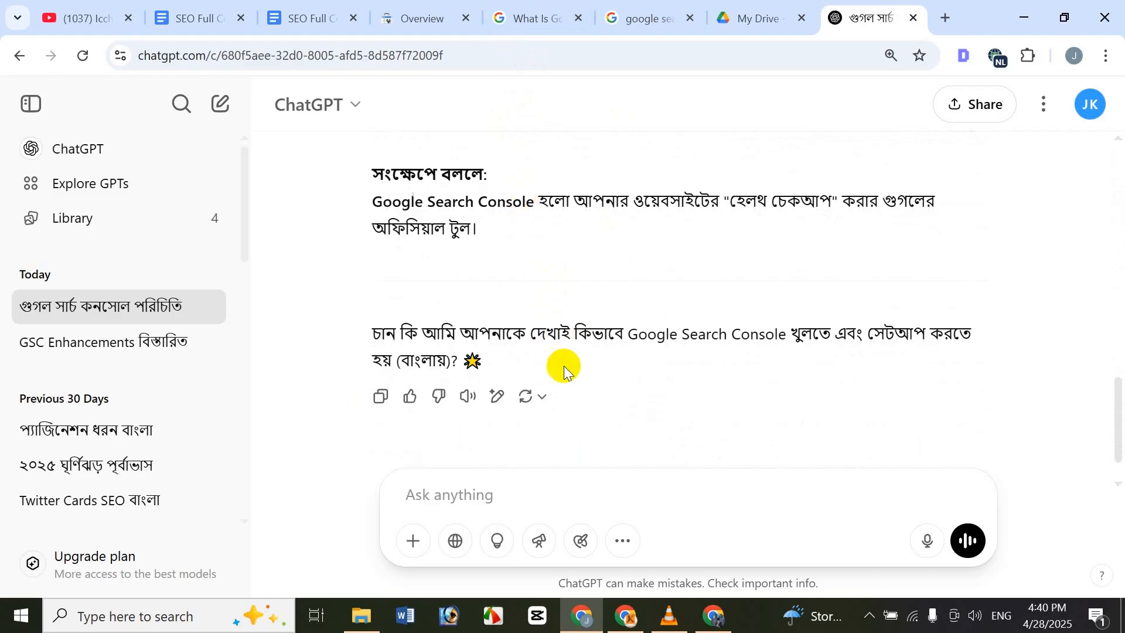
scroll(562, 365, "up", 6)
scroll(550, 333, "down", 6)
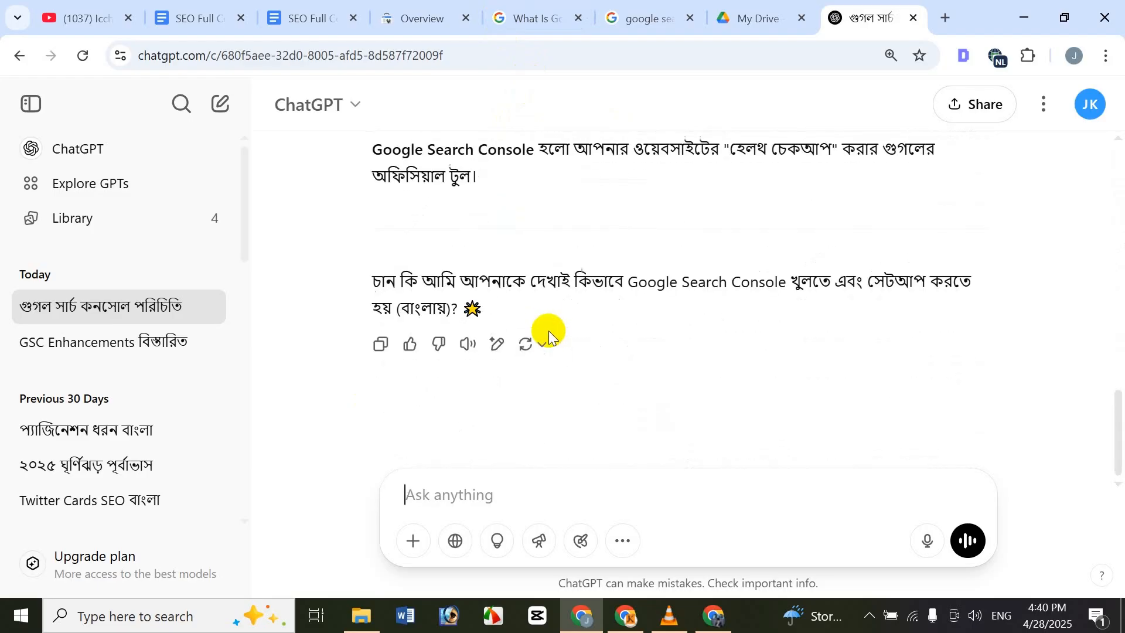
scroll(527, 253, "up", 15)
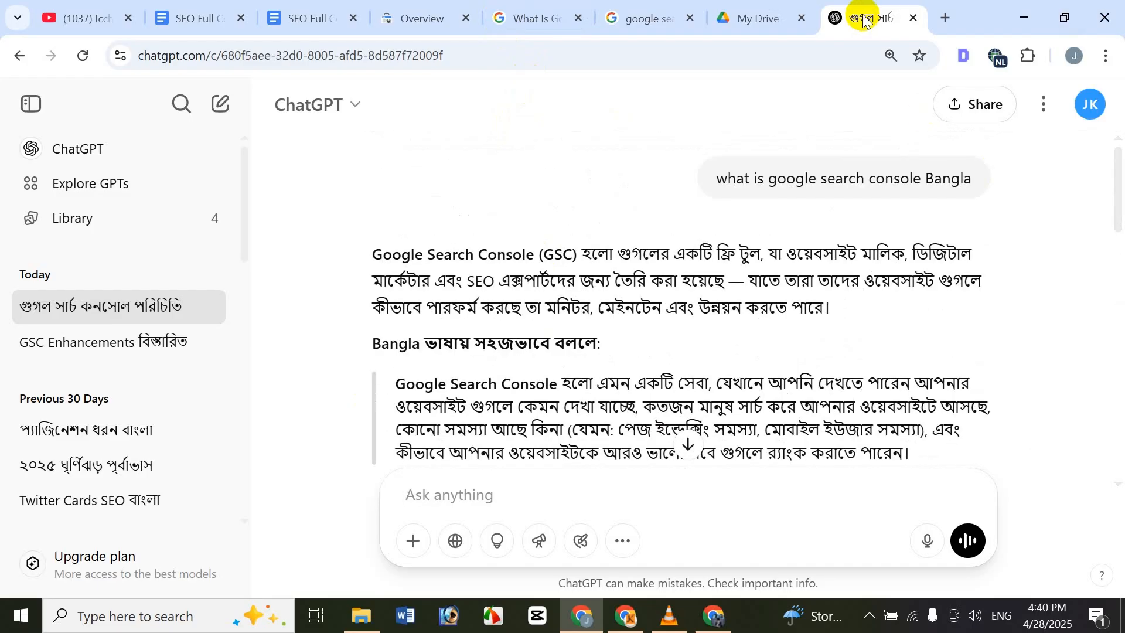
left_click(912, 18)
Step: Open Google Search Console through the 'Google Search Console Tools' search result
left_click(323, 8)
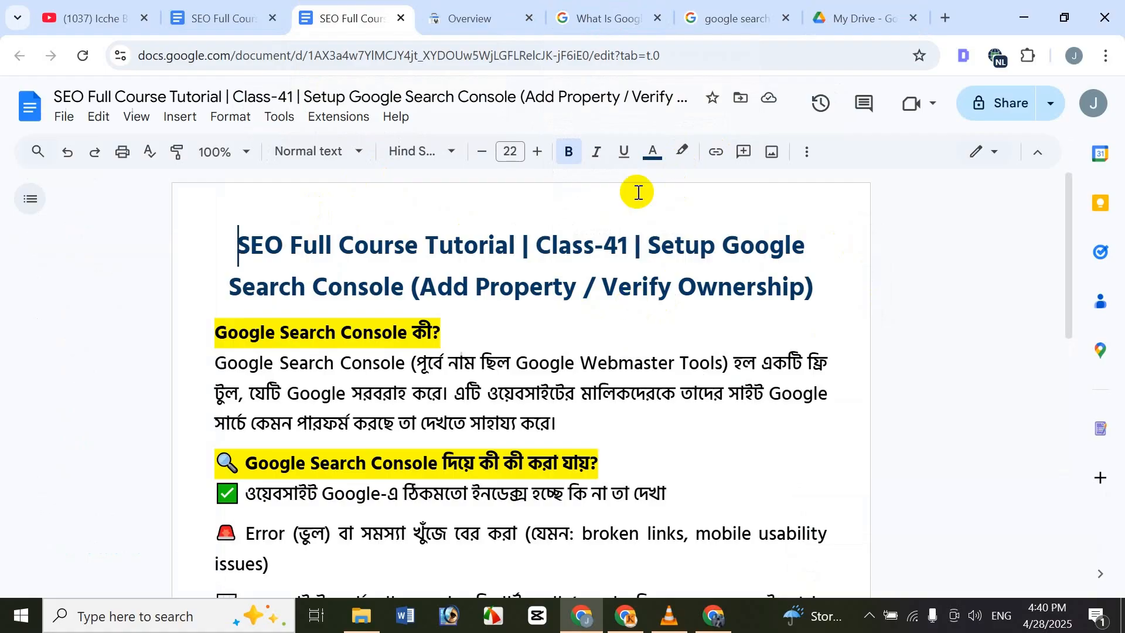
left_click(692, 8)
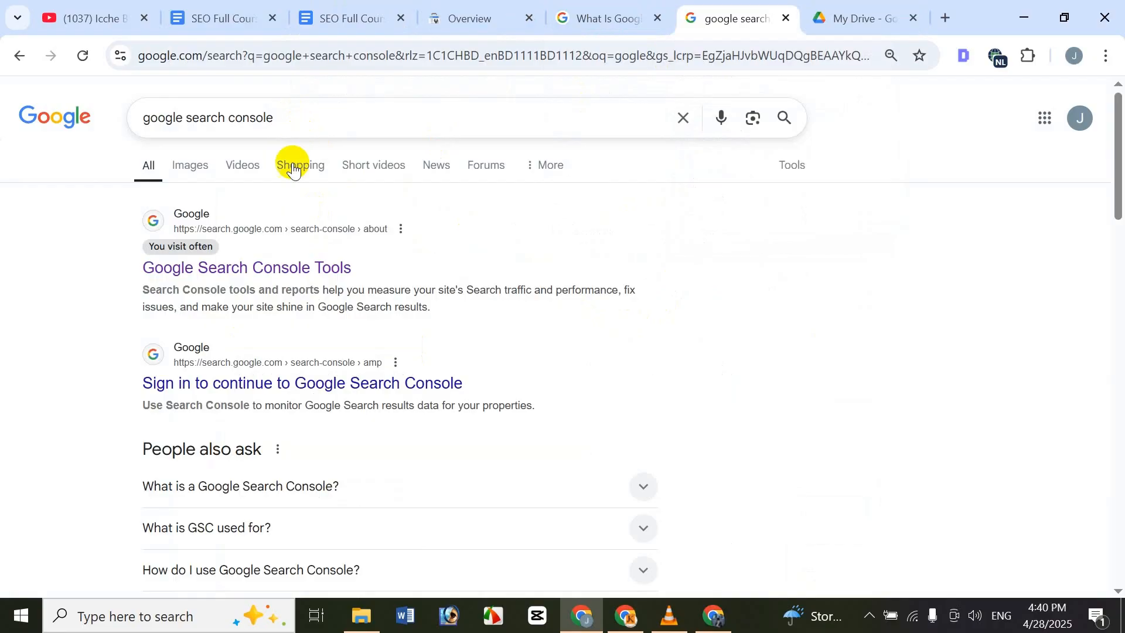
left_click(297, 258)
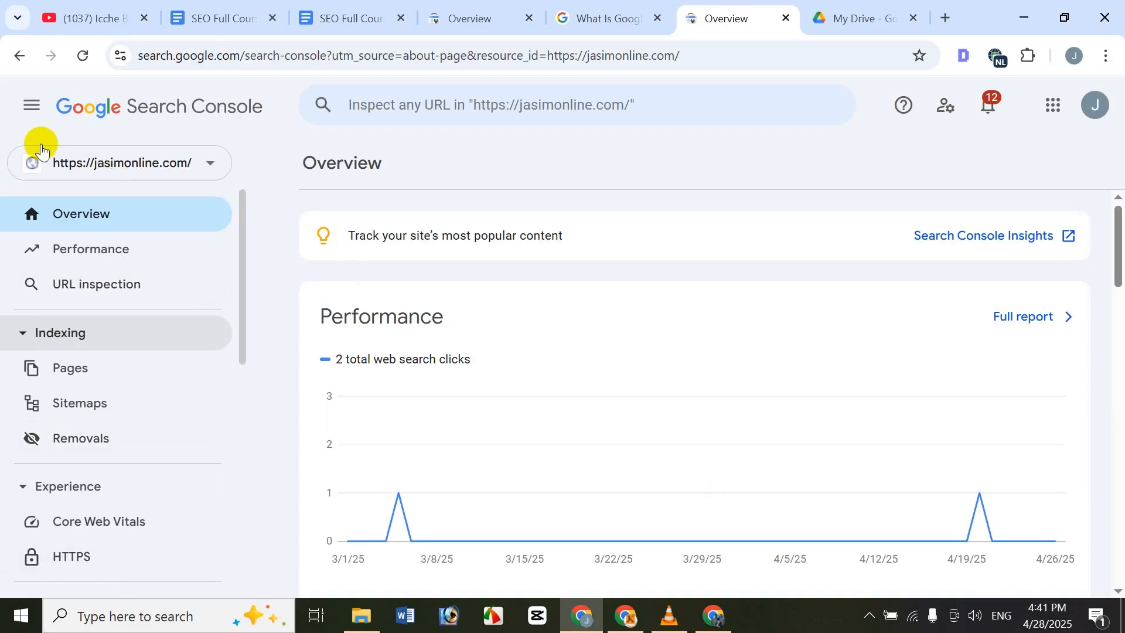
Step: Preview the Add property type options, cancel, and bring up the 'google search console' results window
left_click(211, 166)
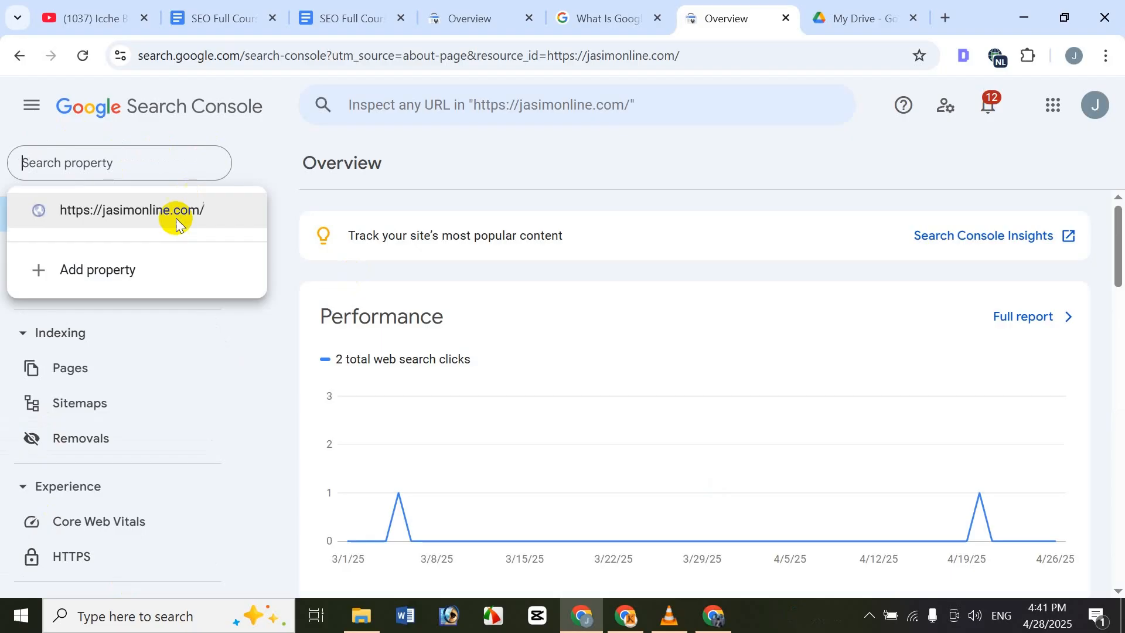
left_click(100, 281)
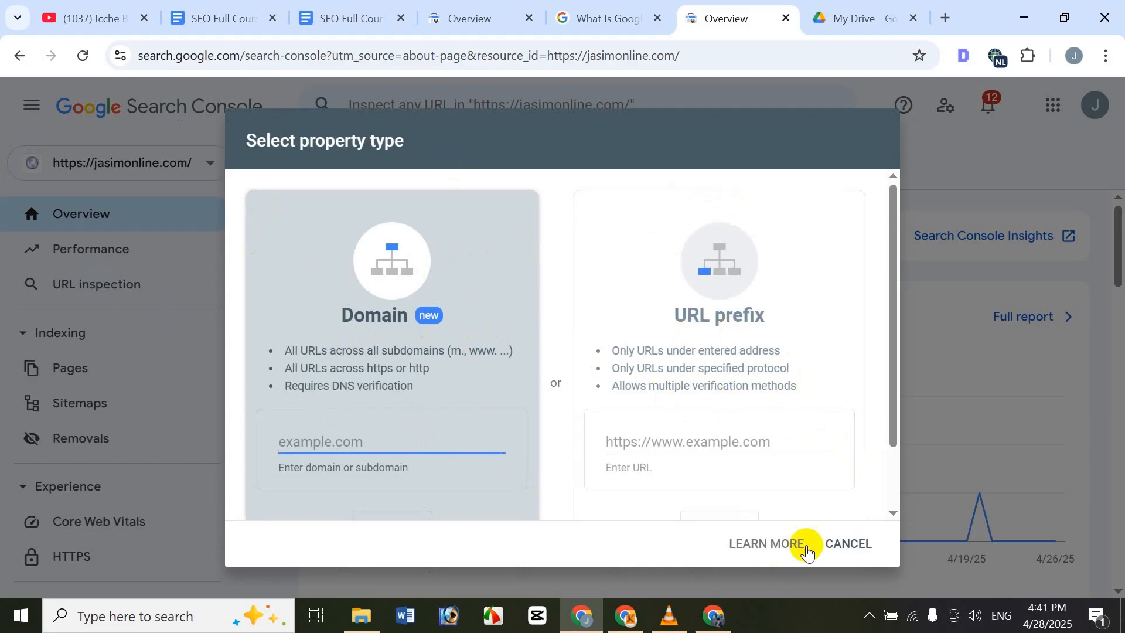
left_click(858, 541)
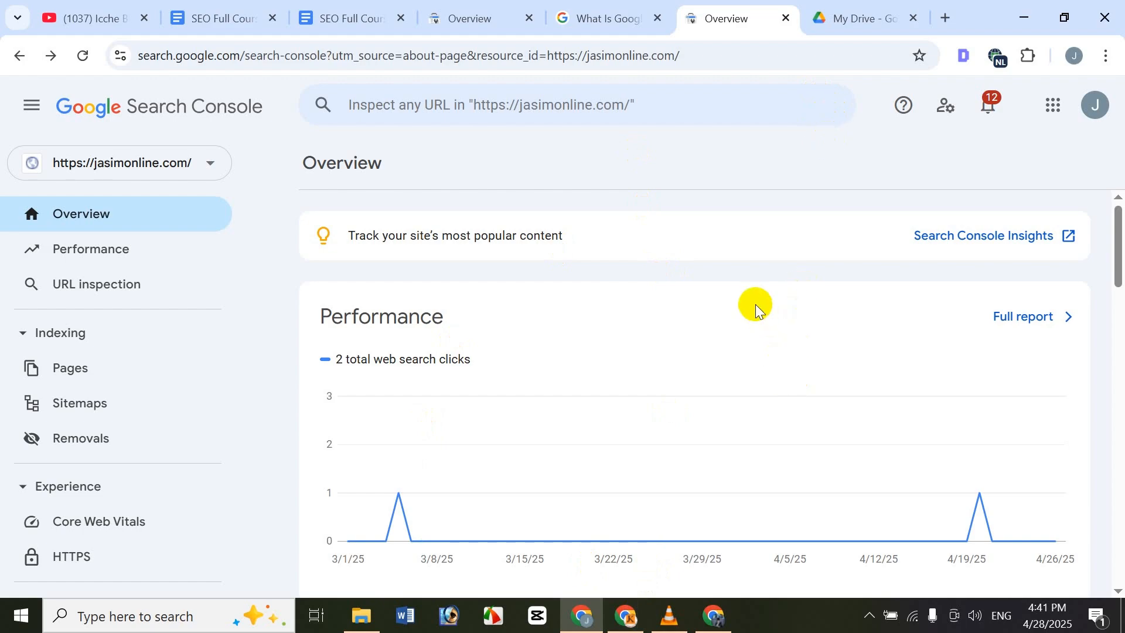
left_click(720, 610)
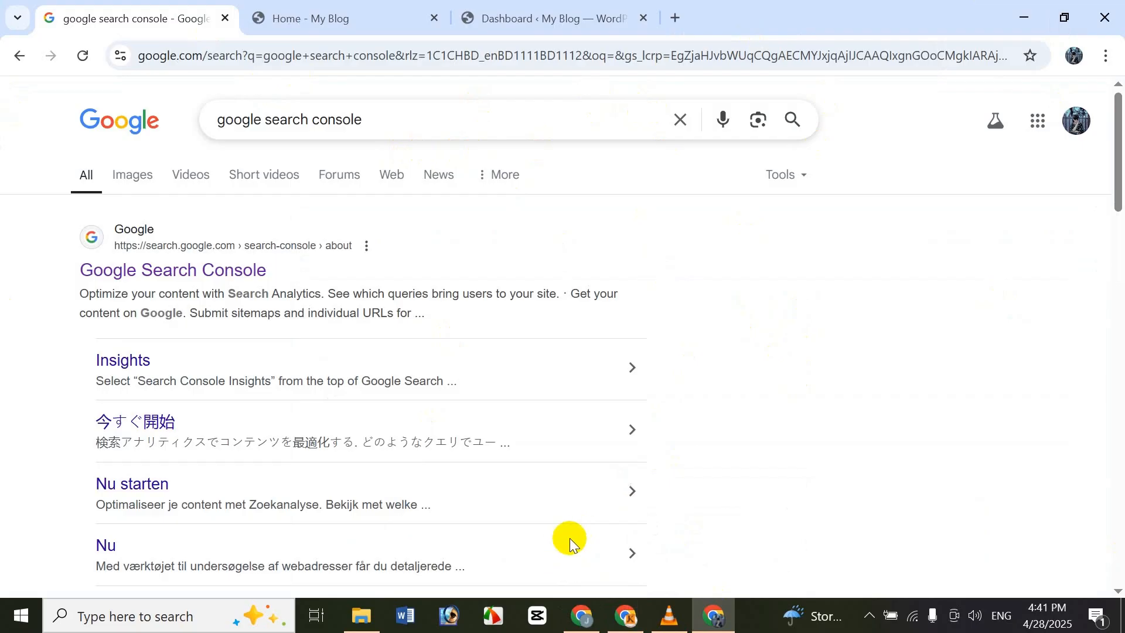
Step: Open the Google Search Console result and choose Start now to reach the welcome page
left_click(181, 264)
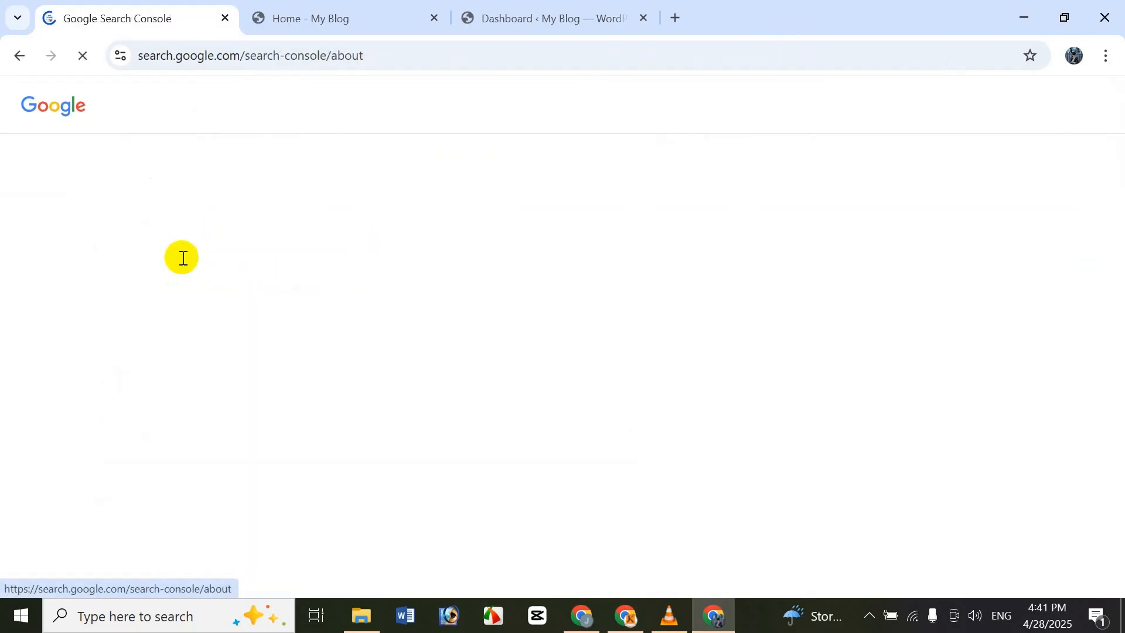
left_click(213, 474)
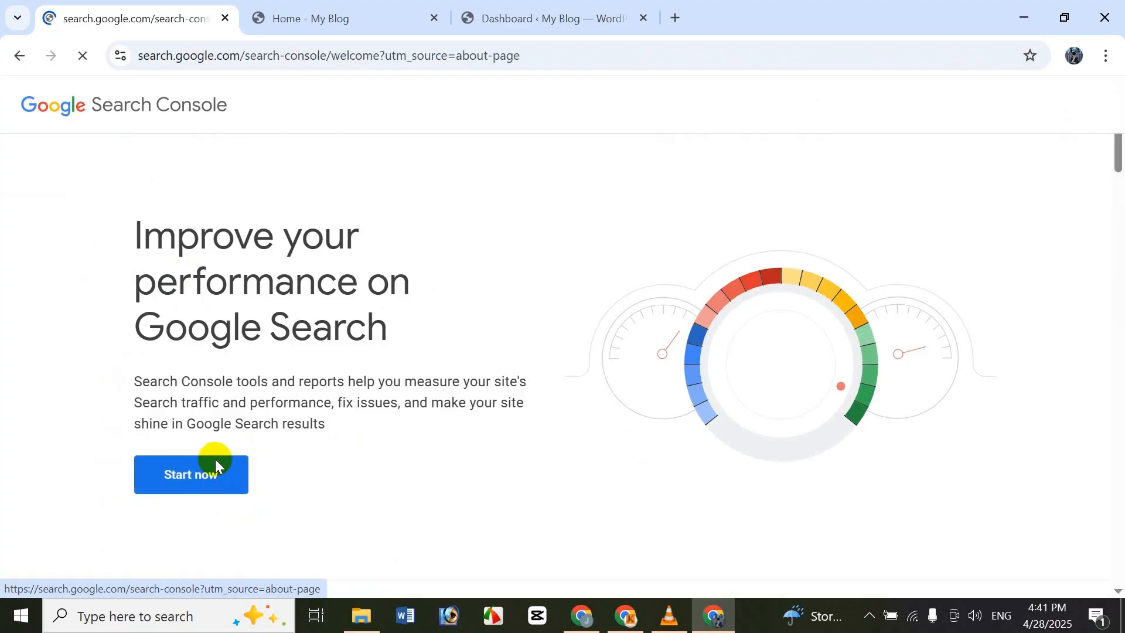
scroll(641, 419, "down", 2)
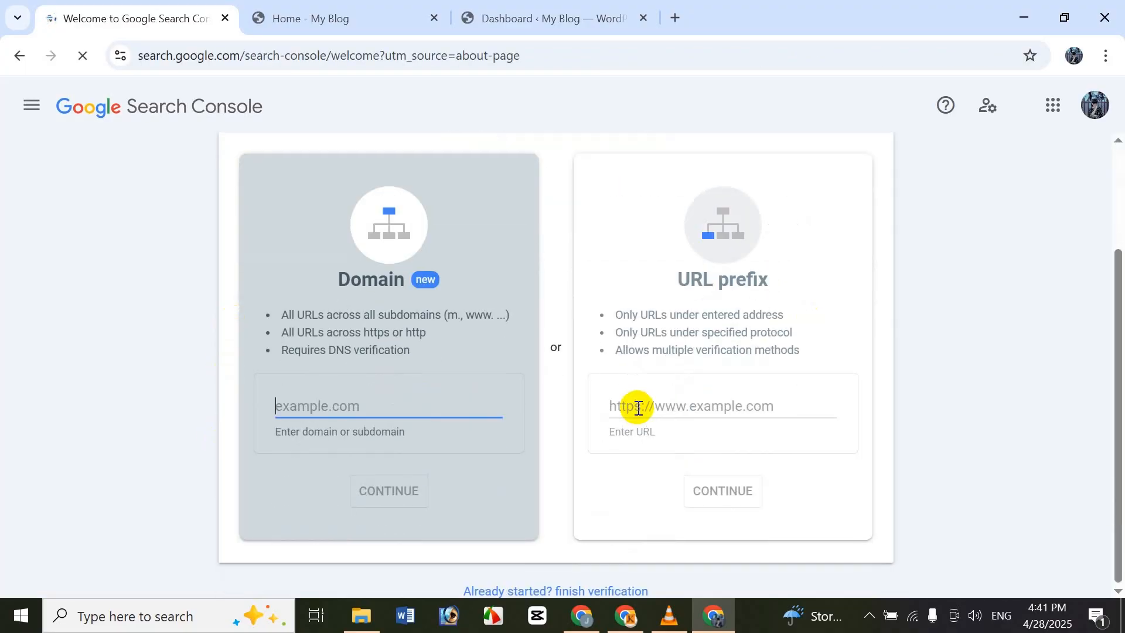
scroll(638, 407, "up", 2)
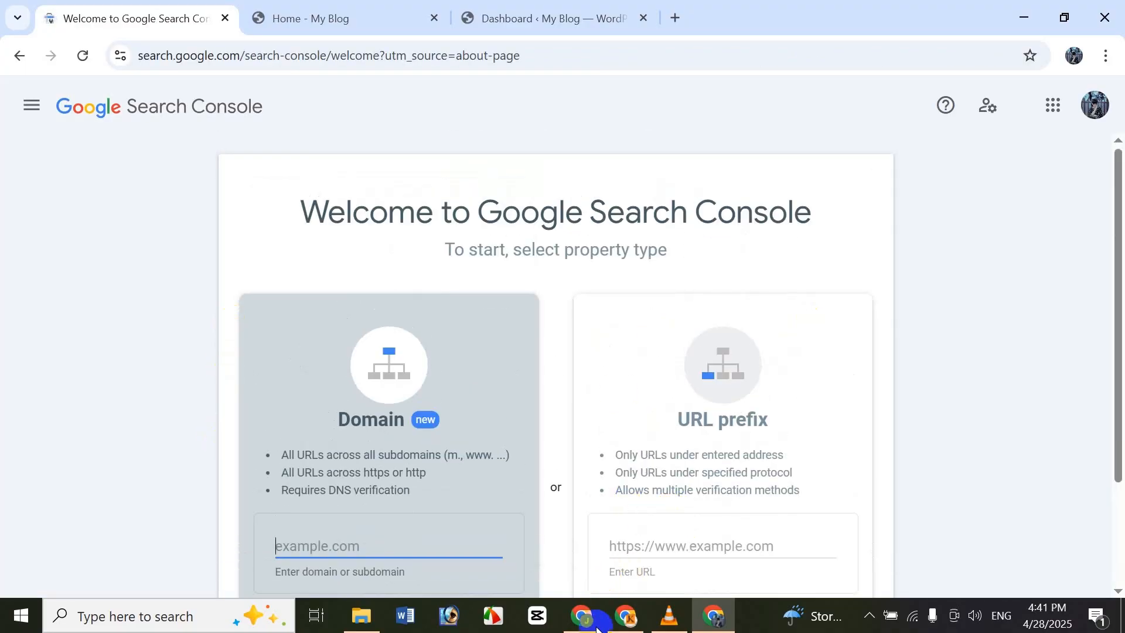
Step: In the Search Console overview window, check the Add property dialog, cancel it, and scroll
mouse_move(588, 630)
left_click(583, 539)
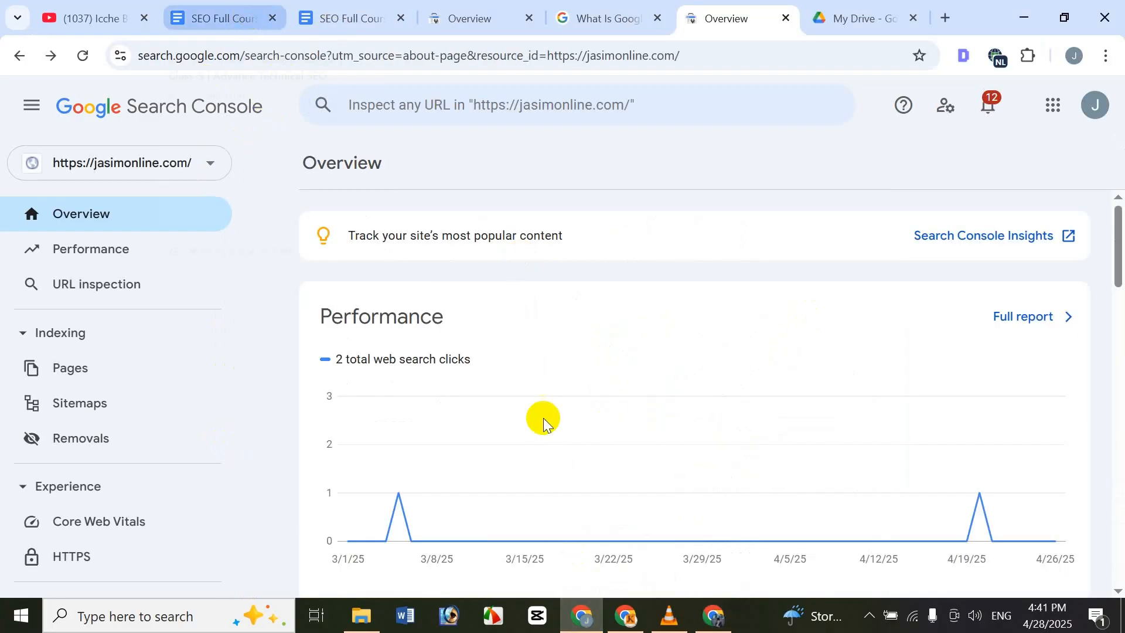
left_click(195, 165)
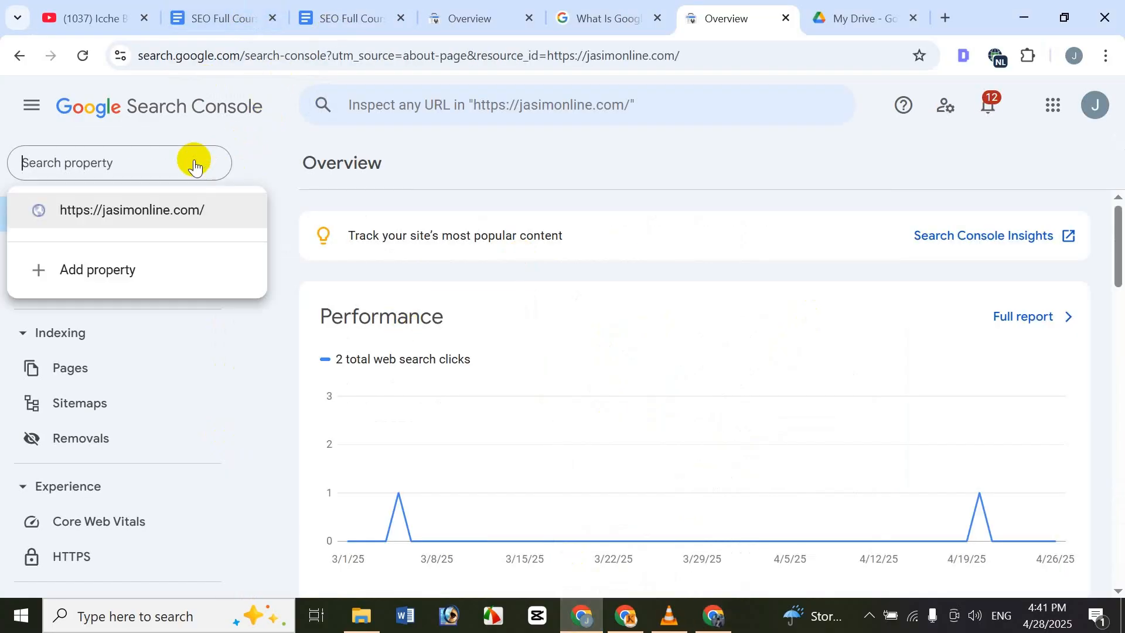
left_click(132, 265)
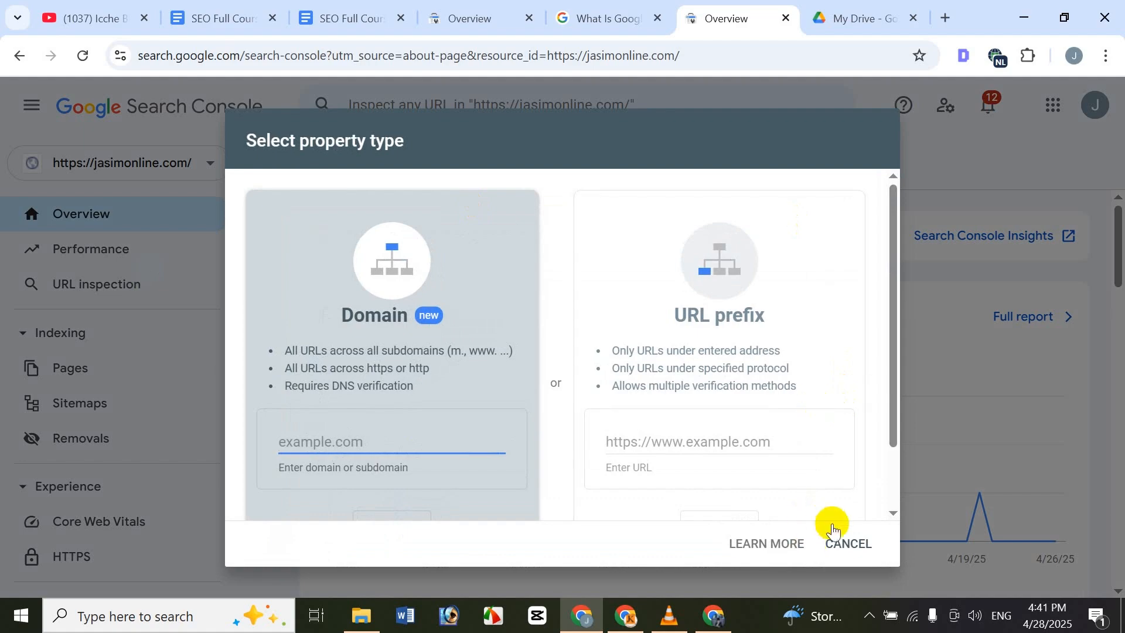
left_click(847, 543)
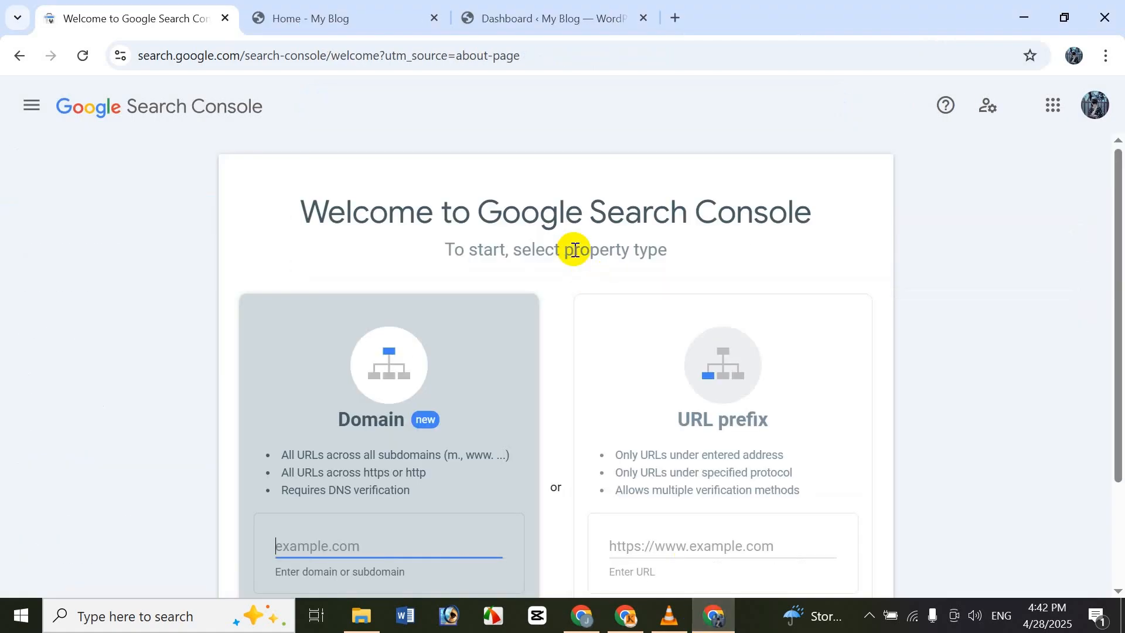
scroll(641, 330, "down", 1)
scroll(610, 369, "down", 1)
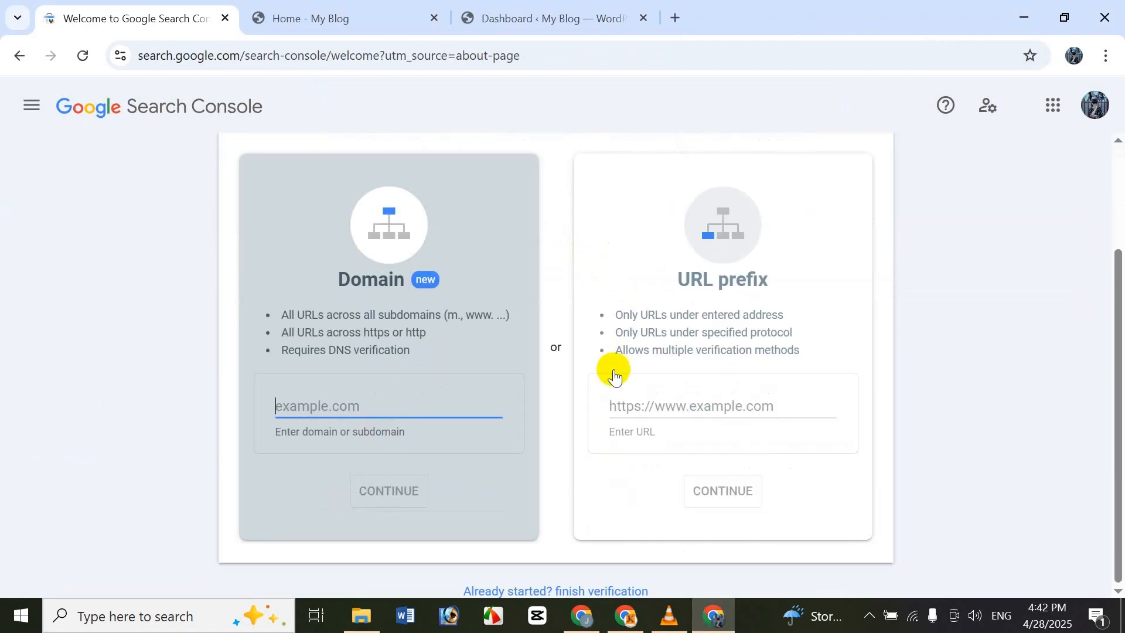
scroll(595, 389, "up", 2)
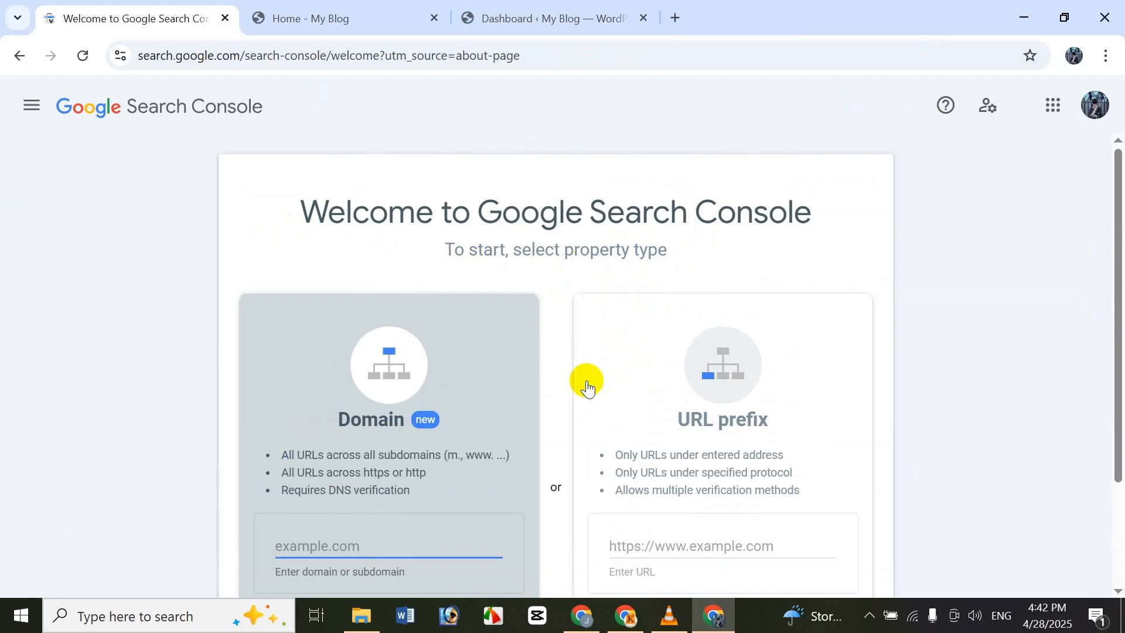
scroll(585, 352, "down", 2)
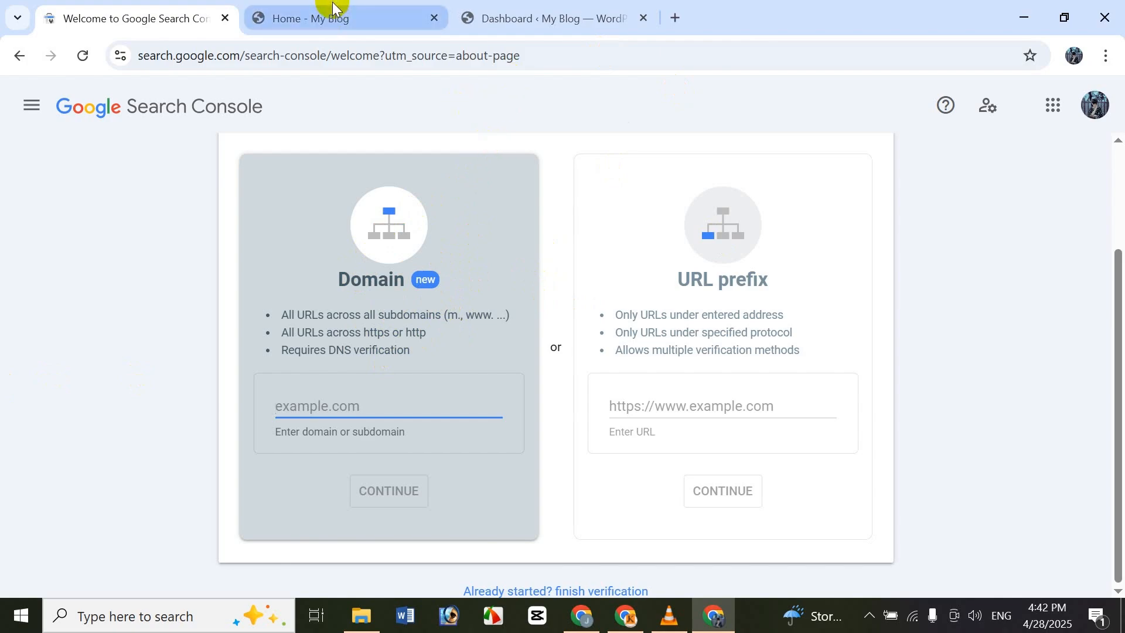
Step: Compare the store homepage tab with the Search Console welcome page tab
left_click(371, 11)
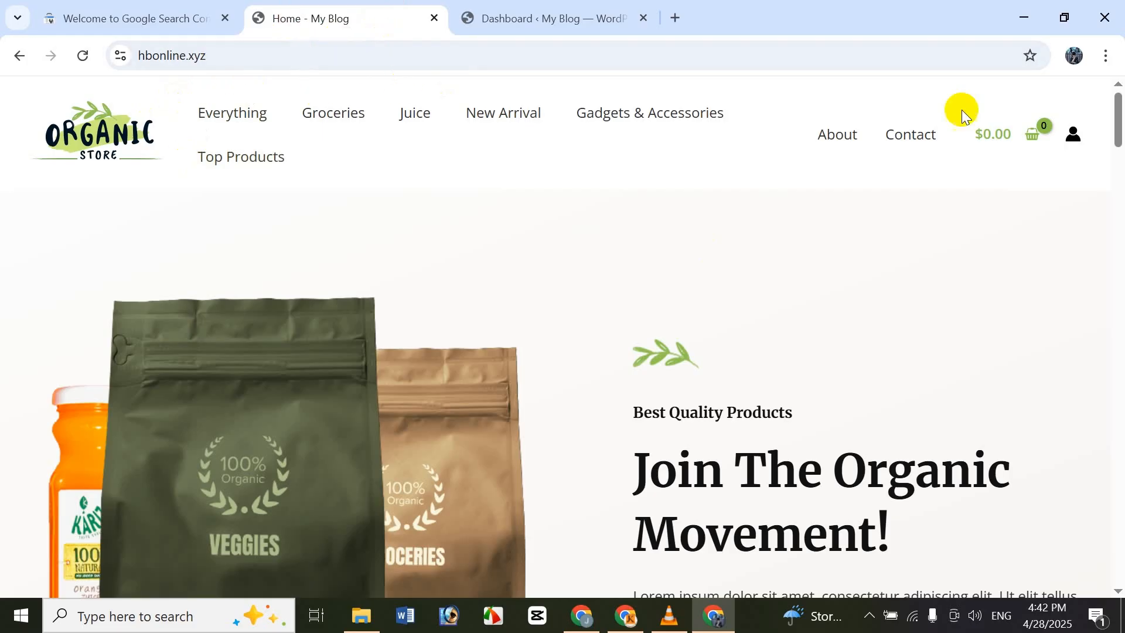
left_click(169, 6)
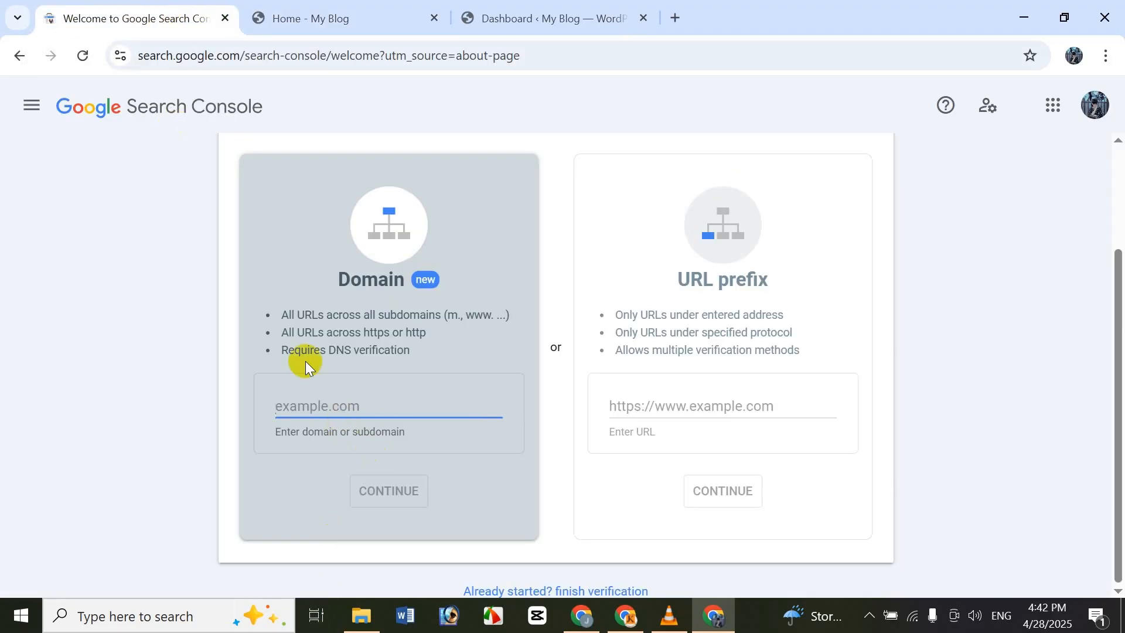
left_click(331, 12)
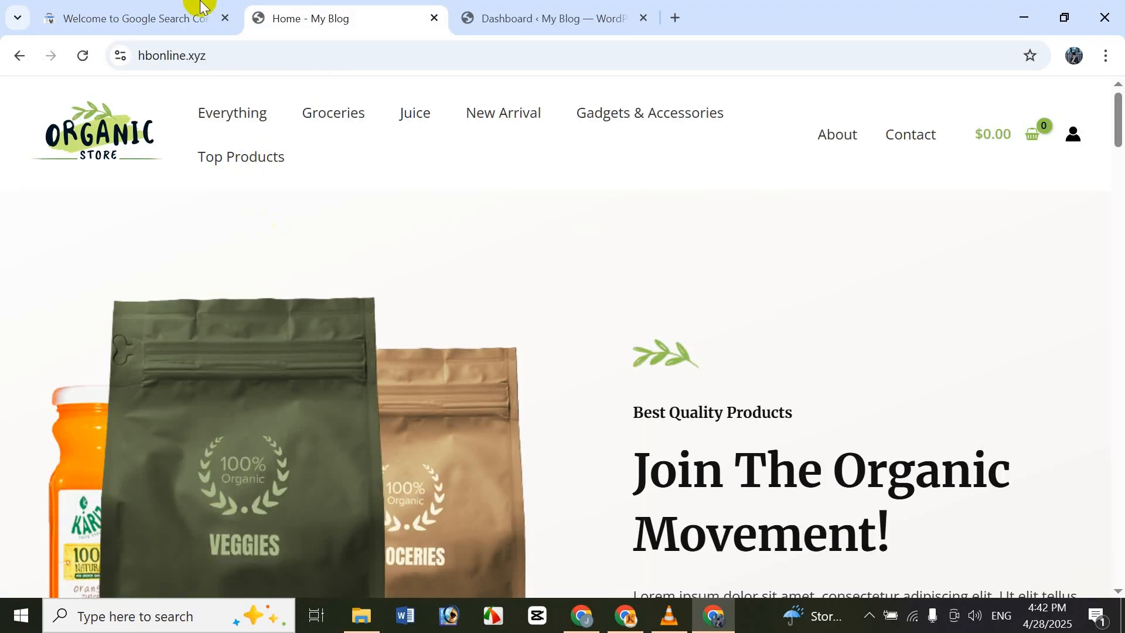
left_click(160, 11)
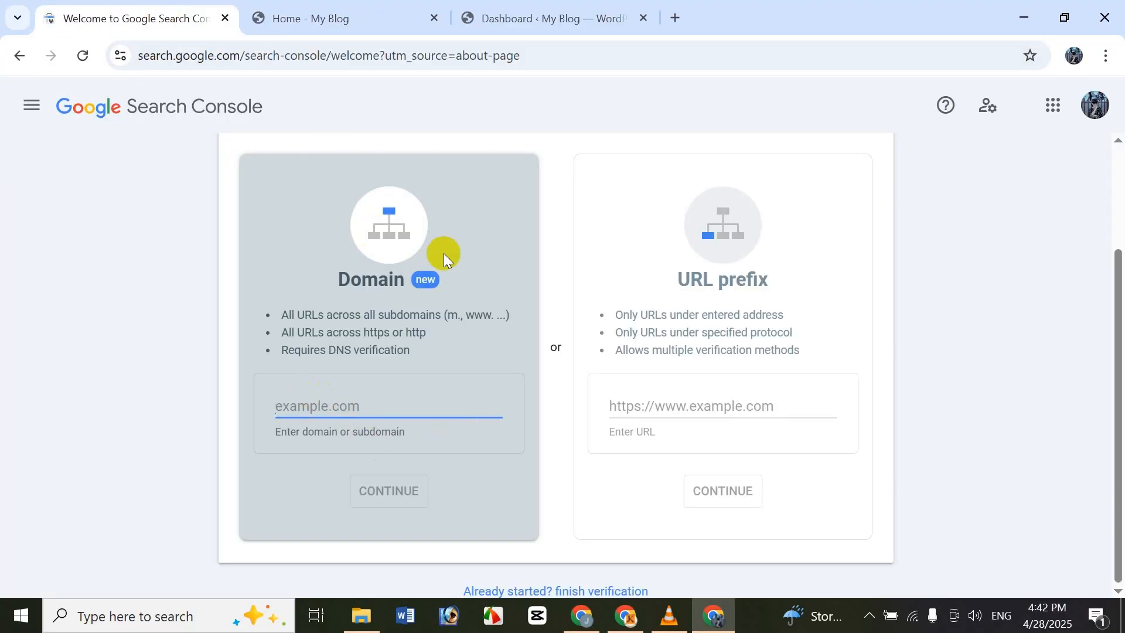
right_click(358, 381)
left_click(213, 445)
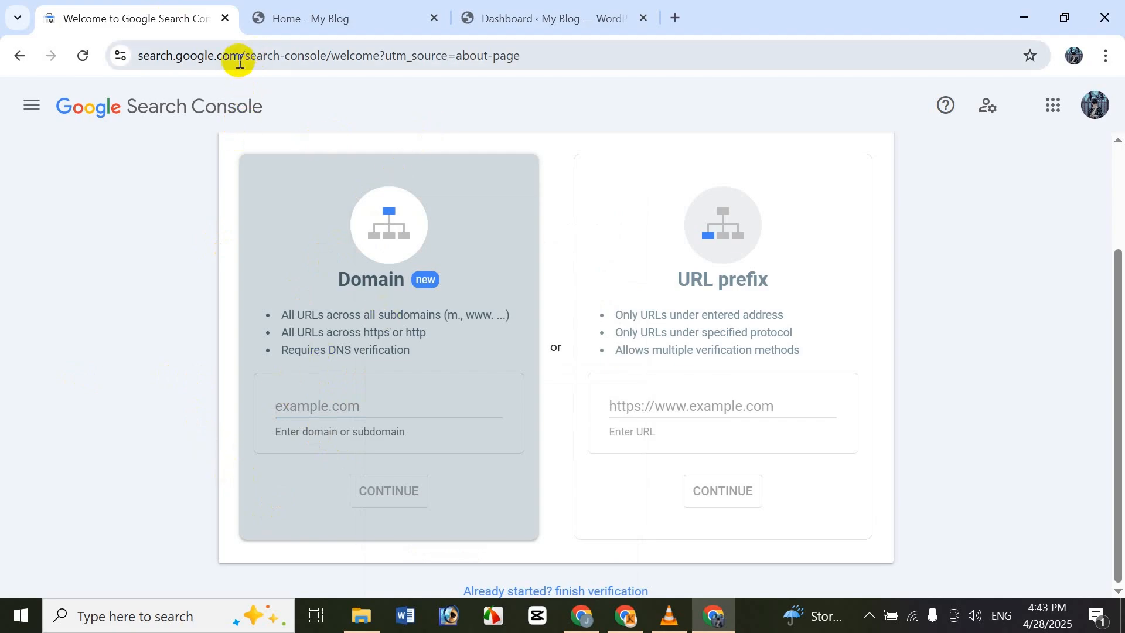
left_click(324, 5)
left_click(258, 54)
left_click(259, 54)
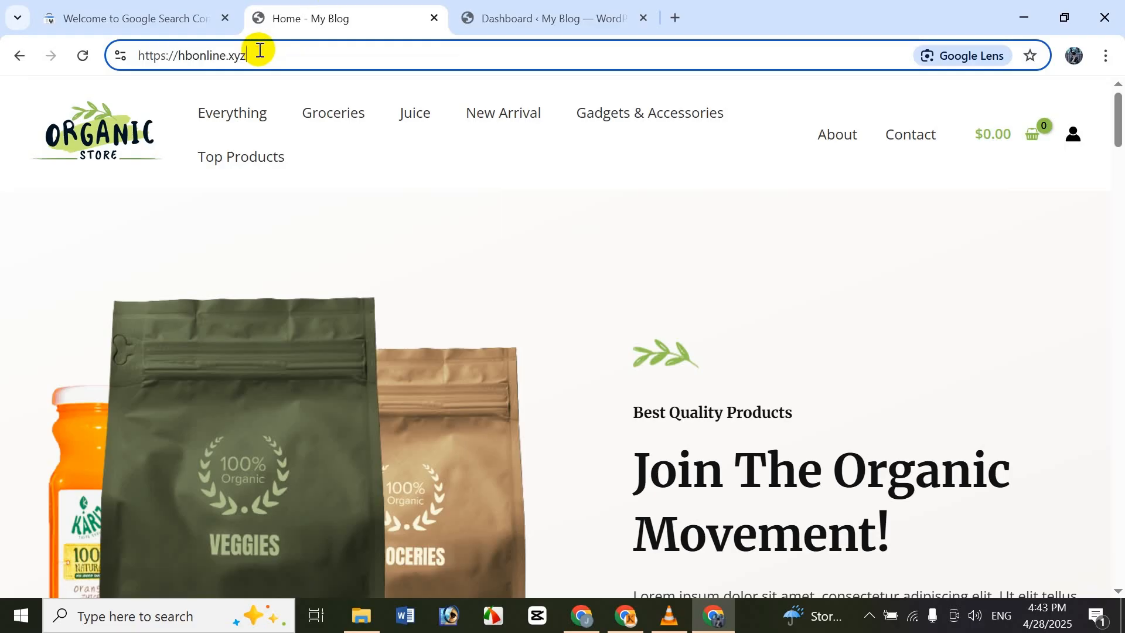
triple_click(258, 54)
key("ctrl+c")
left_click(164, 201)
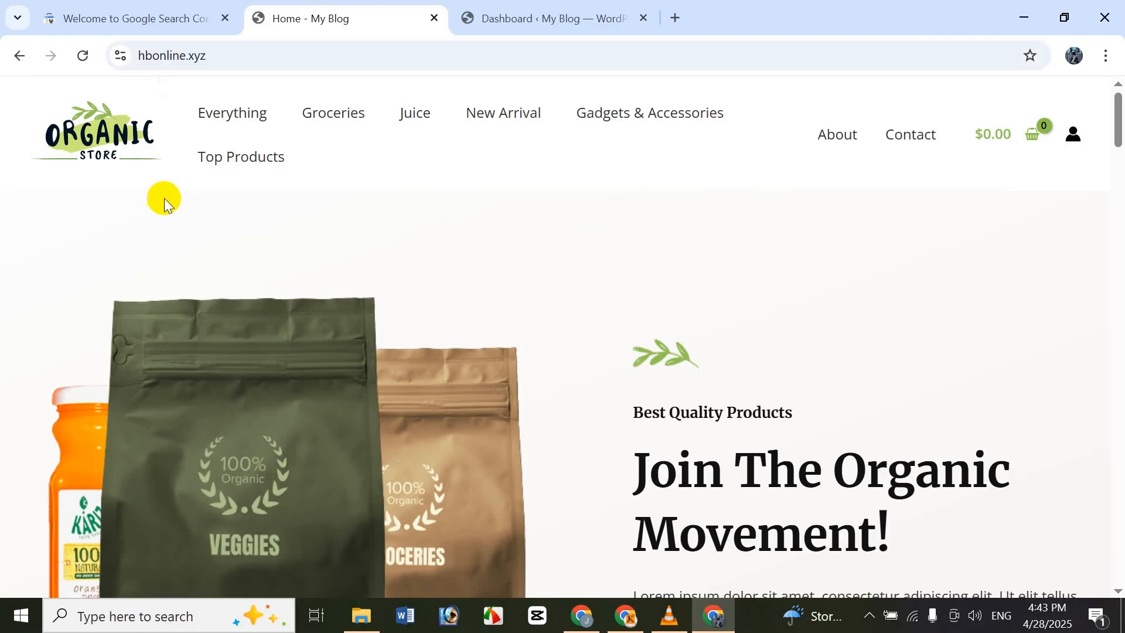
left_click(178, 9)
left_click(355, 405)
key("ctrl+v")
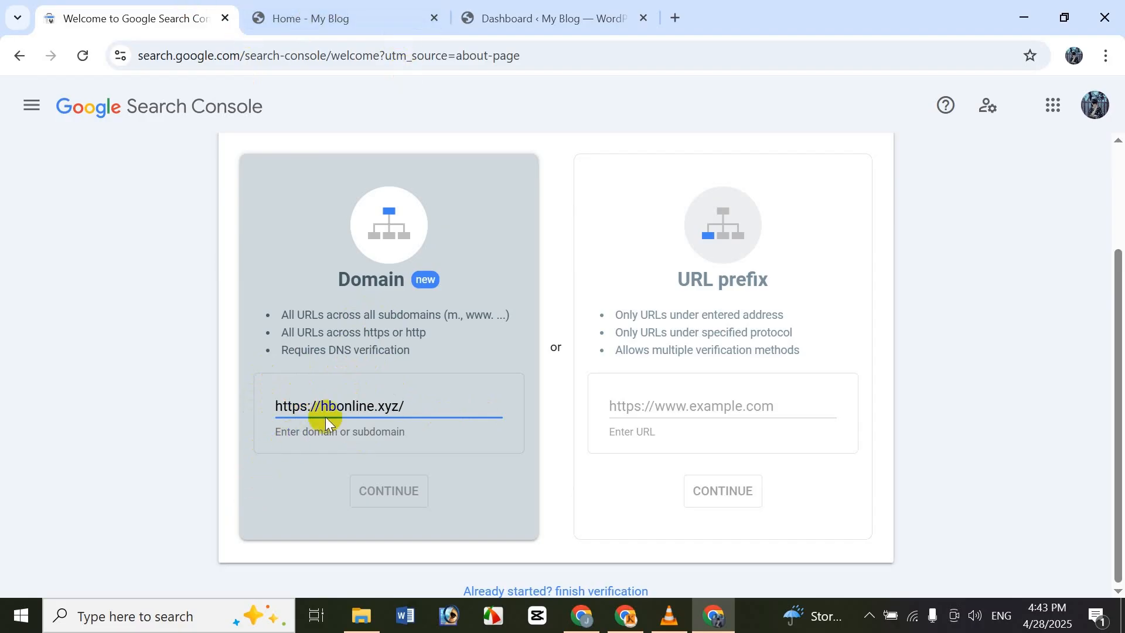
left_click(373, 492)
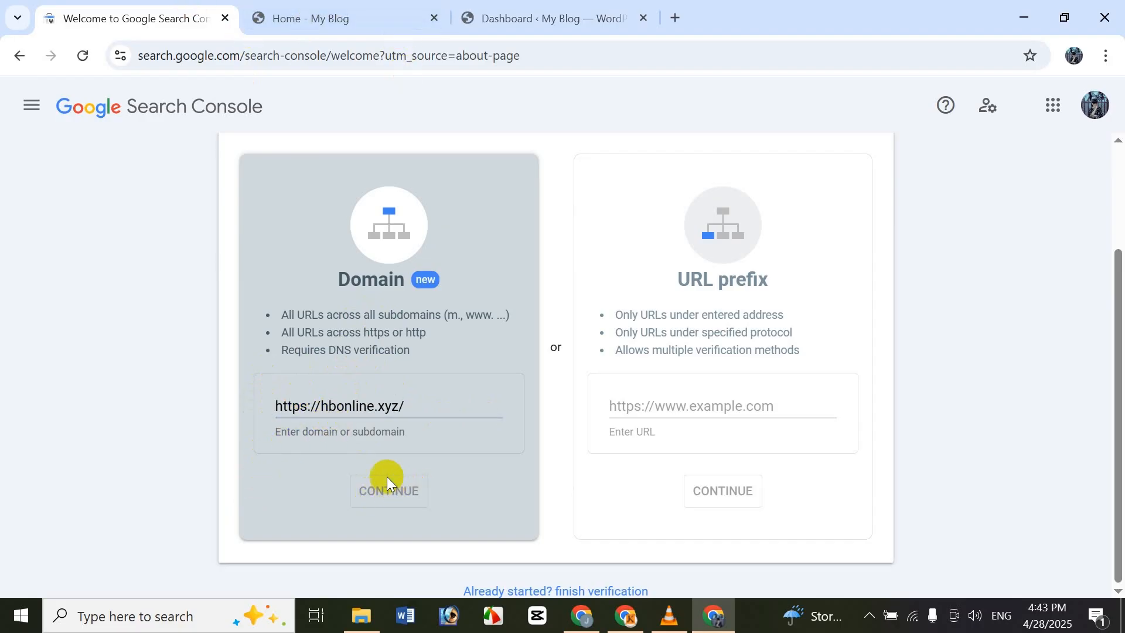
left_click(321, 403)
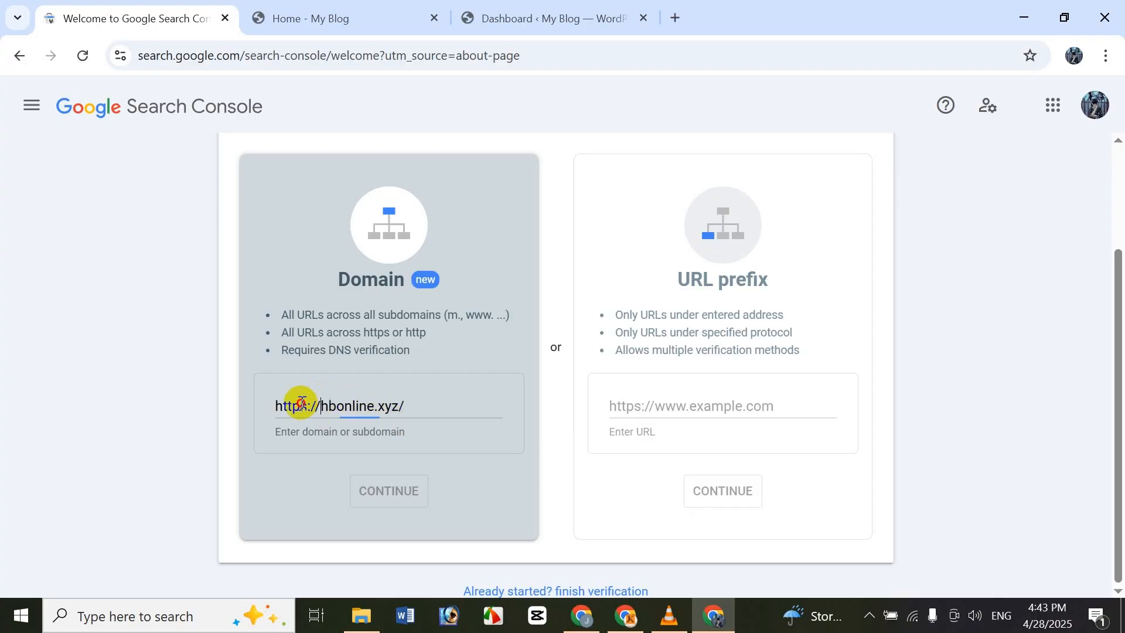
left_click_drag(320, 404, 81, 424)
key("BackSpace")
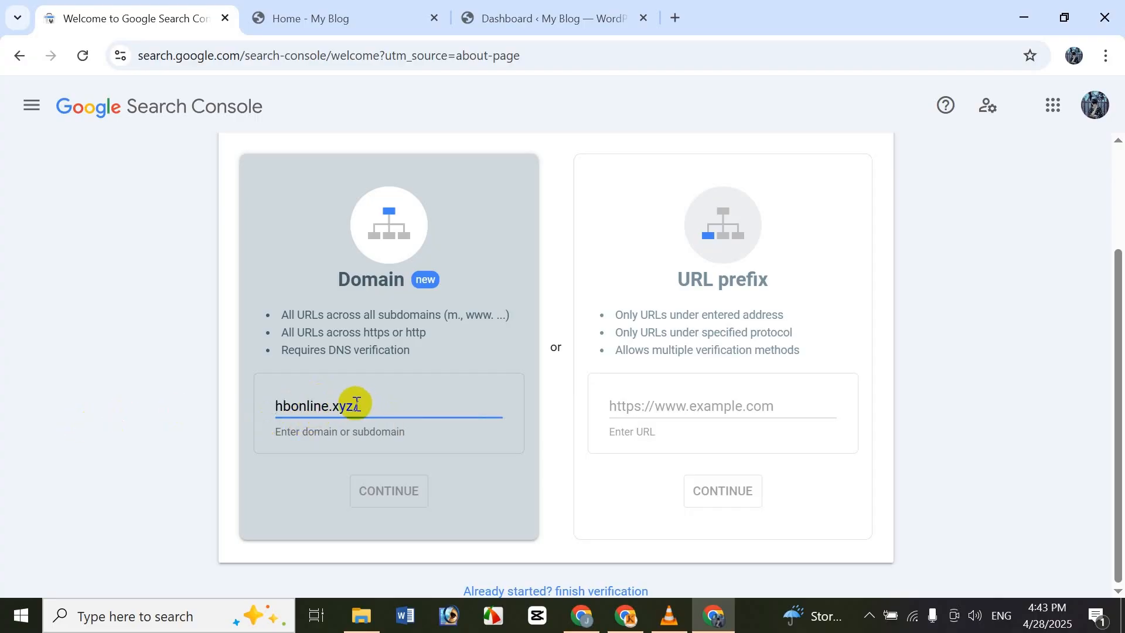
left_click(355, 404)
key("Delete")
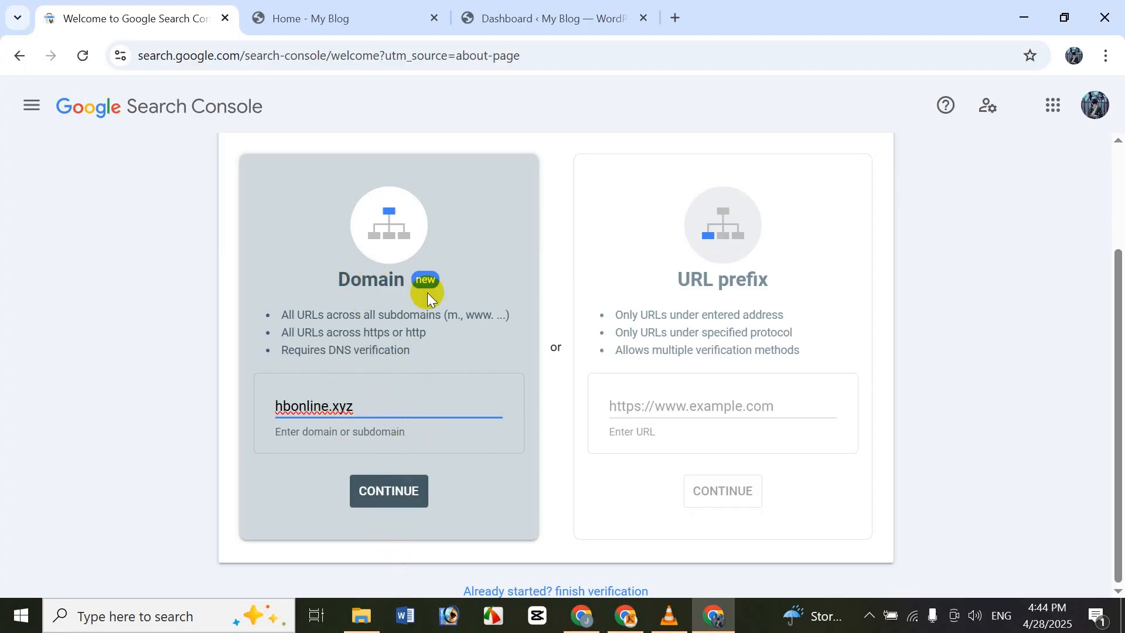
Step: Select the hbonline.xyz text in the Domain entry
left_click_drag(359, 406, 259, 409)
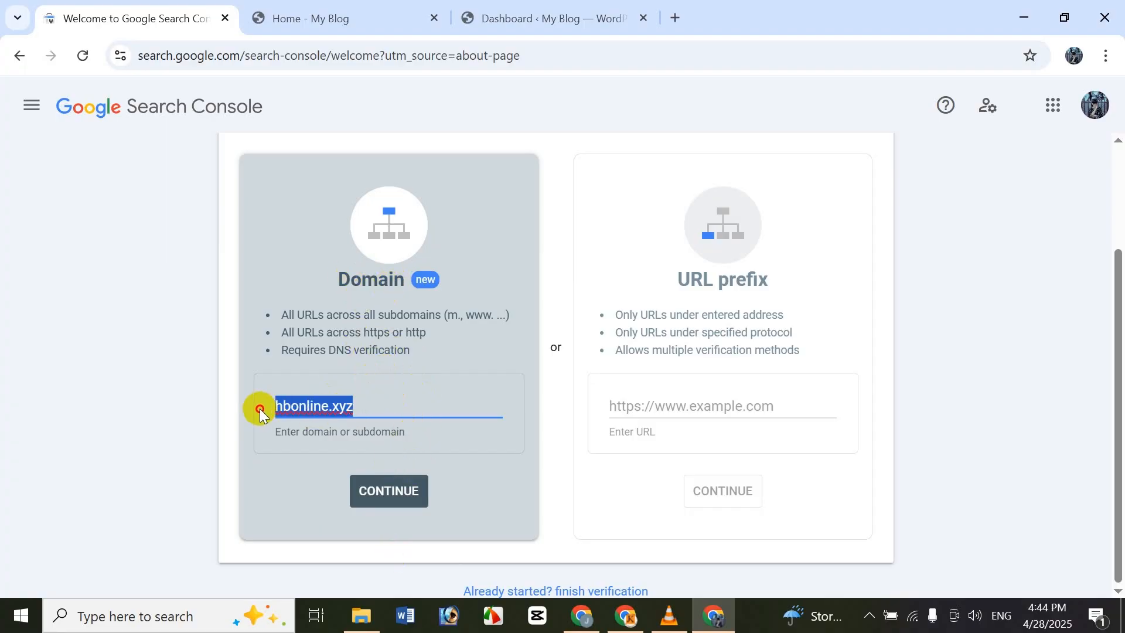
left_click(281, 473)
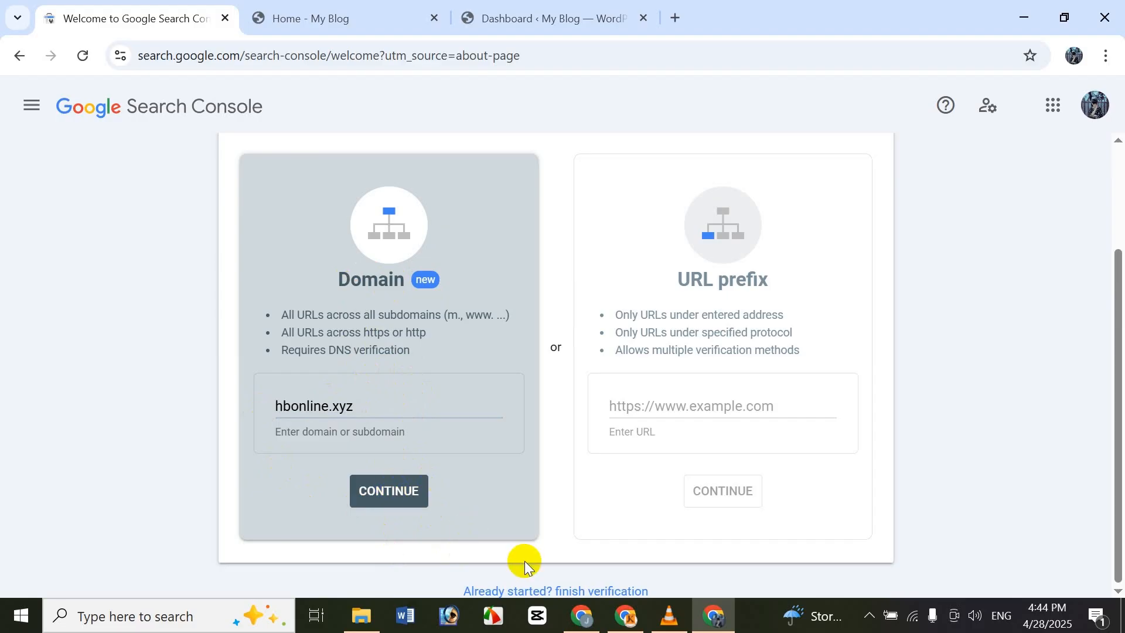
left_click_drag(378, 400, 51, 391)
key("ctrl+c")
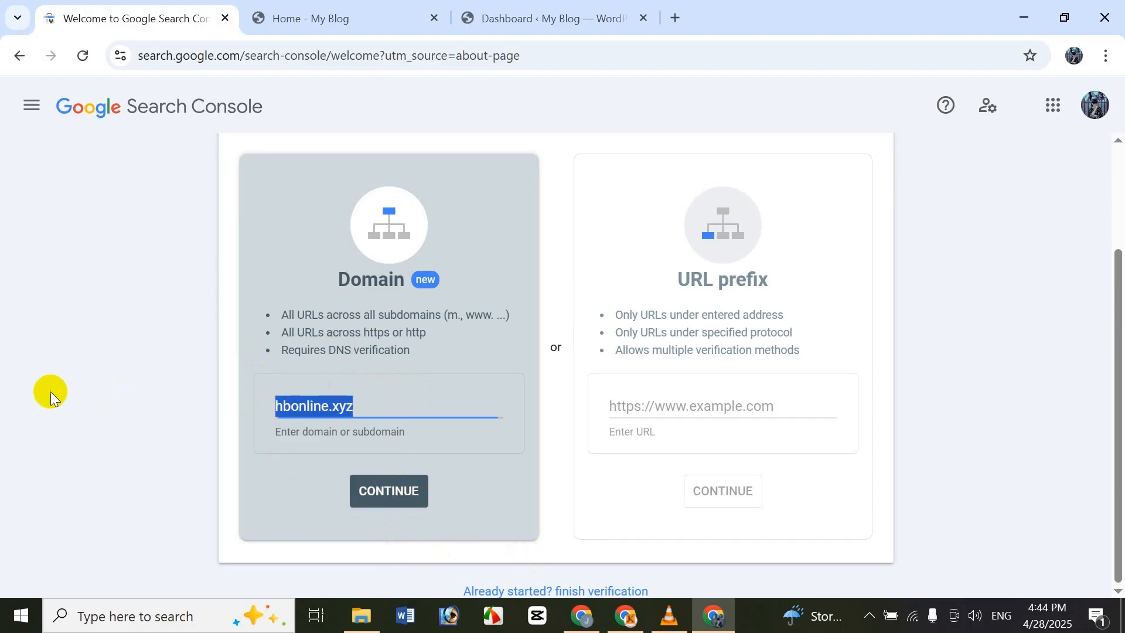
Step: Empty the Domain entry, try the site address as a URL prefix, then clear it
key("BackSpace")
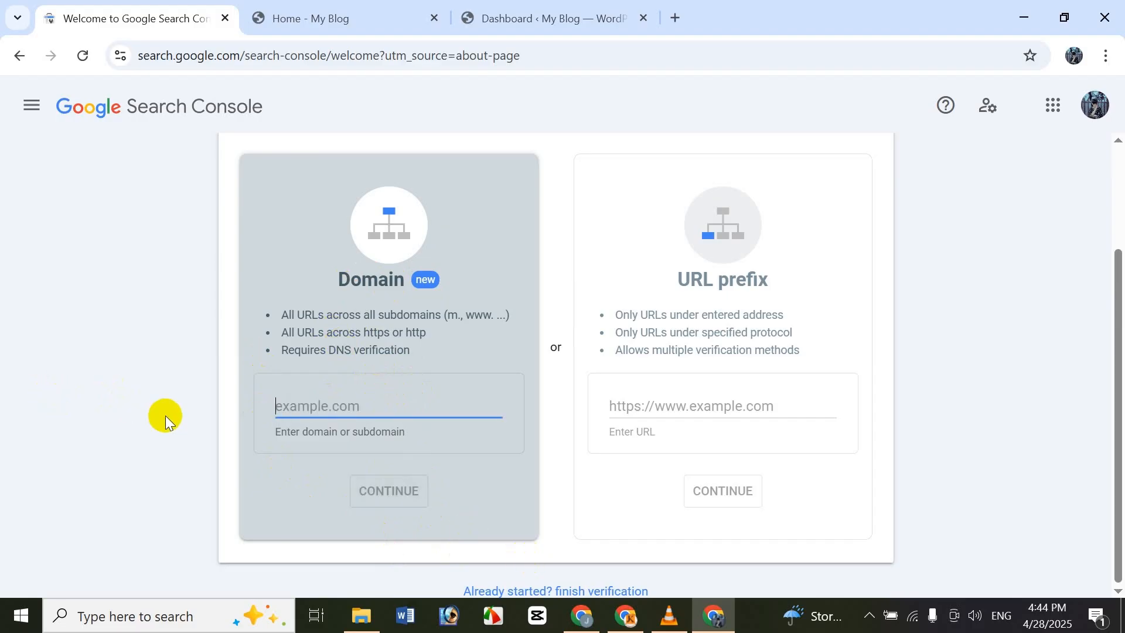
left_click(673, 403)
key("ctrl+v")
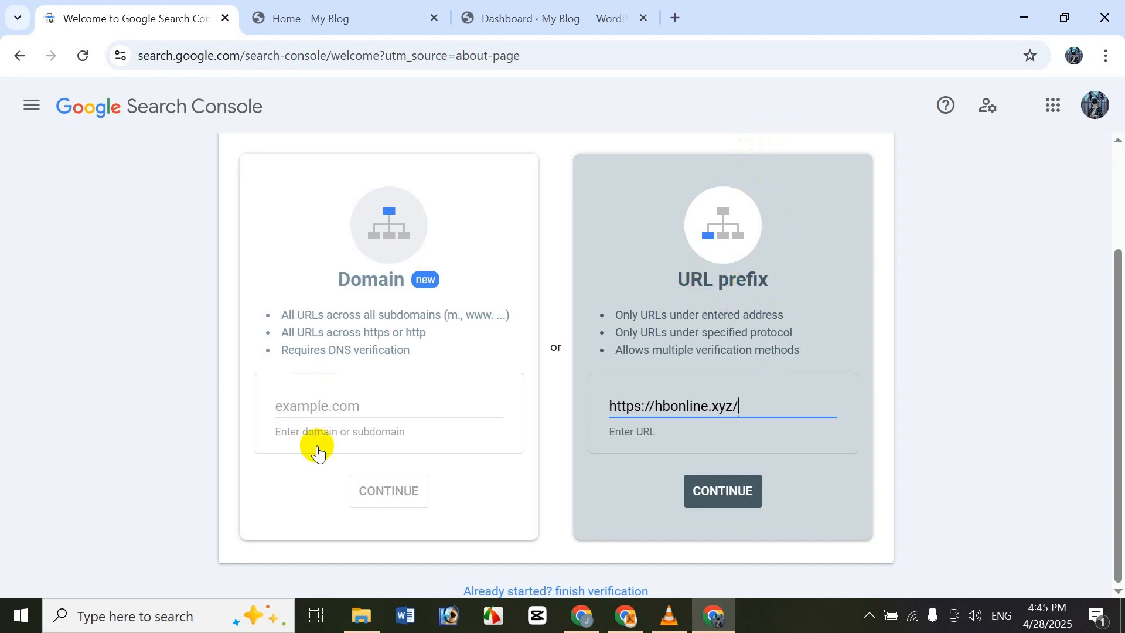
key("ctrl+a")
key("BackSpace")
left_click(336, 404)
key("ctrl+v")
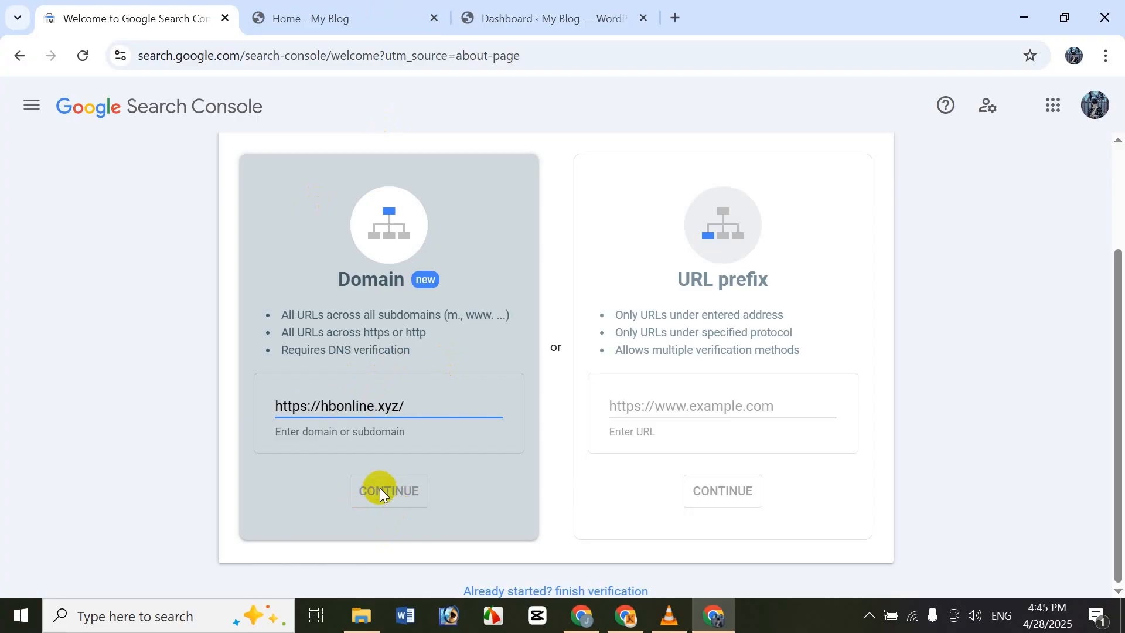
left_click(319, 404)
left_click_drag(320, 404, 275, 406)
key("BackSpace")
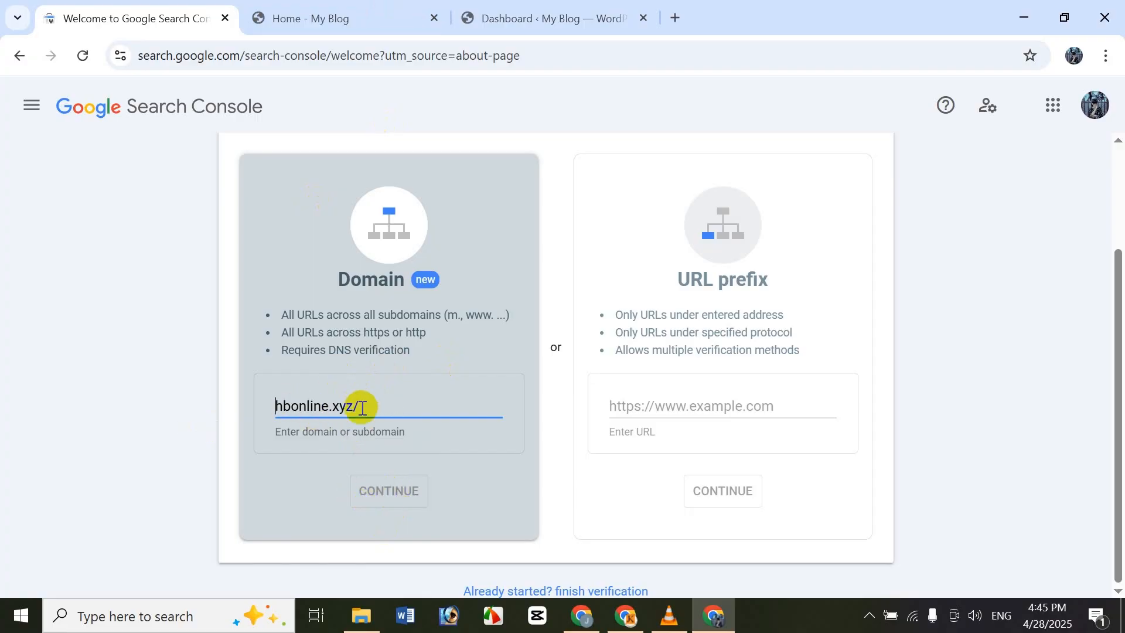
left_click(367, 410)
key("BackSpace")
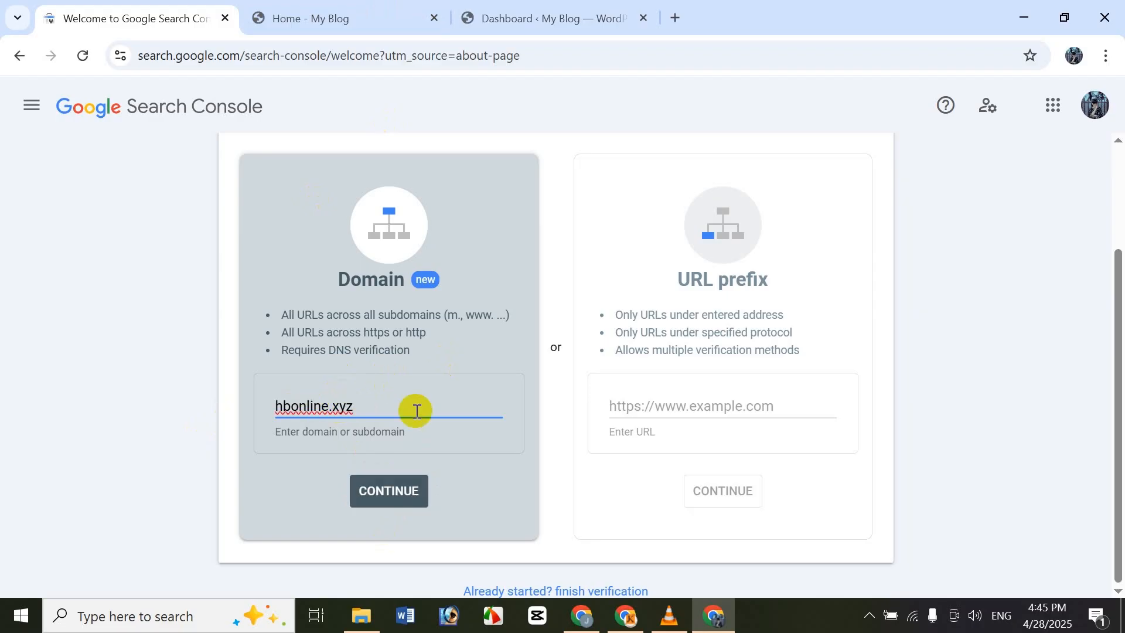
left_click(392, 494)
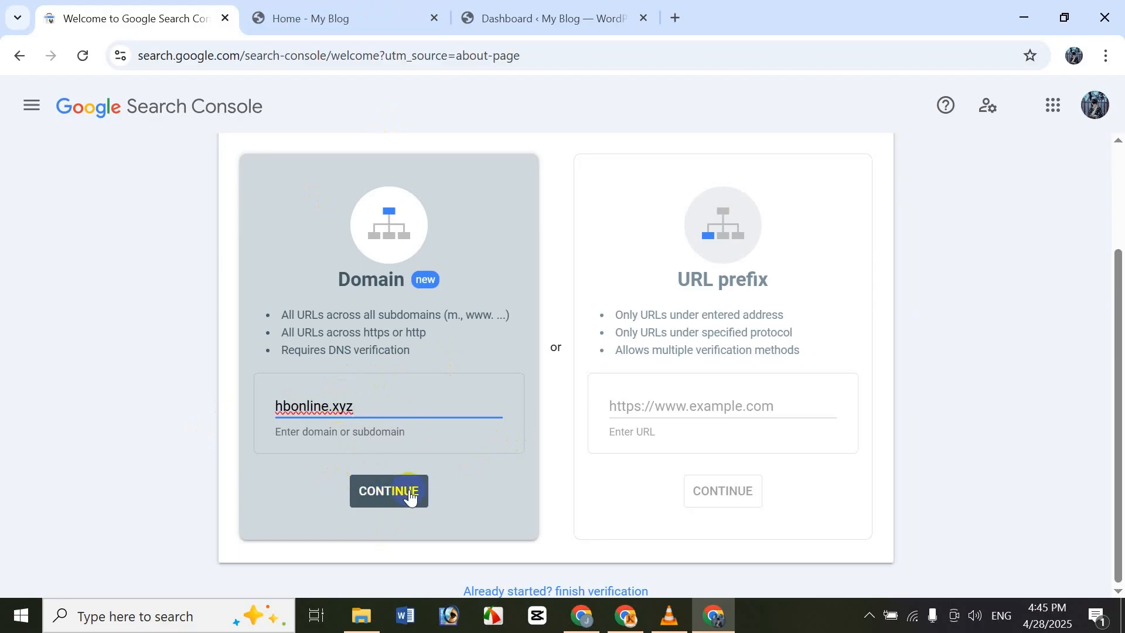
key("ctrl+a")
key("ctrl+c")
key("BackSpace")
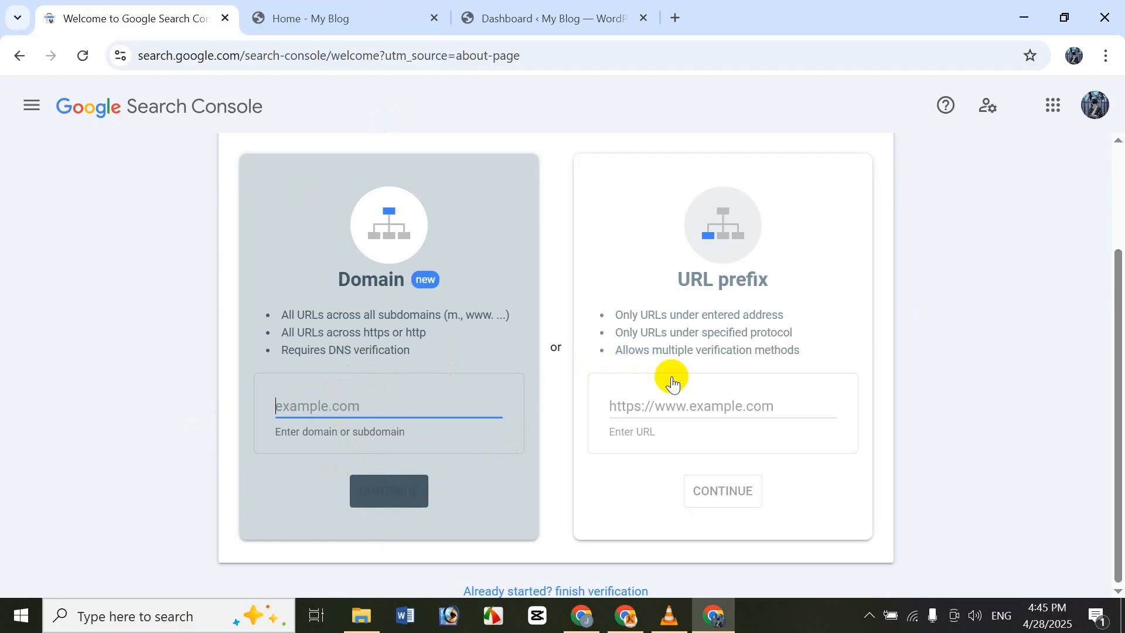
left_click(689, 409)
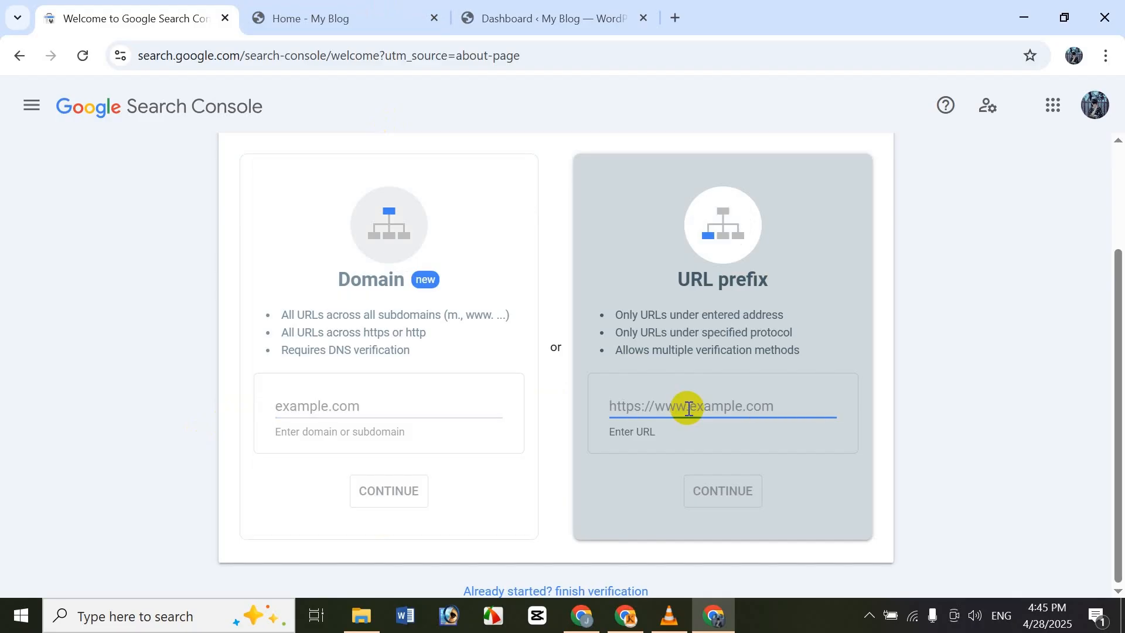
key("ctrl+v")
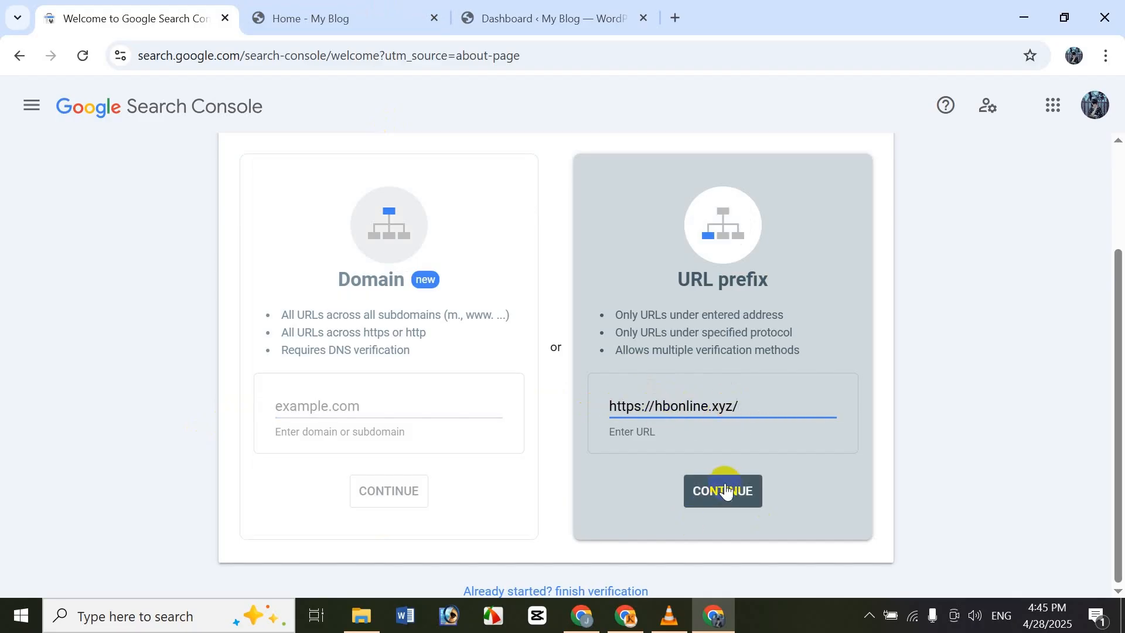
key("BackSpace")
left_click(654, 404)
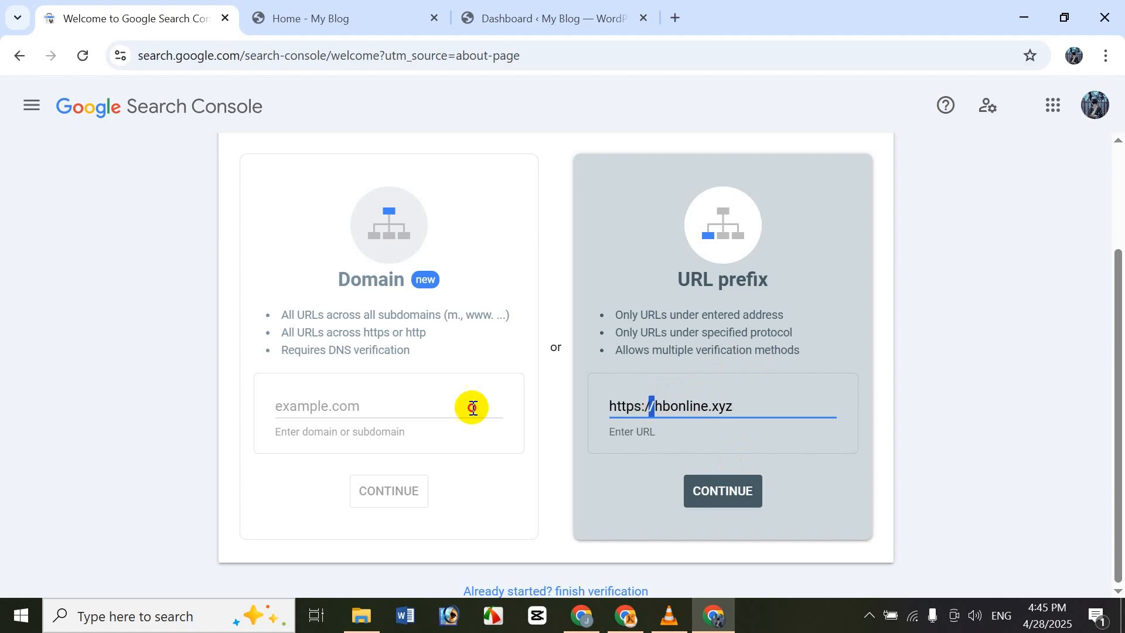
key("BackSpace")
key("BackSpace")
key("BackSpace")
key("BackSpace")
key("BackSpace")
key("BackSpace")
key("BackSpace")
key("BackSpace")
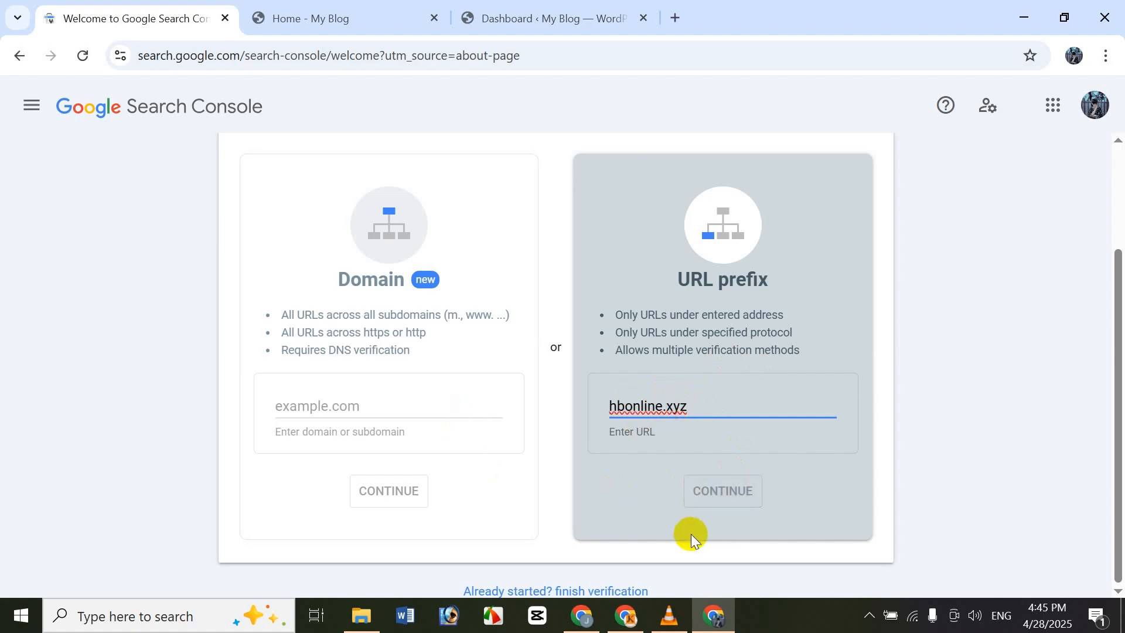
left_click_drag(713, 399, 472, 402)
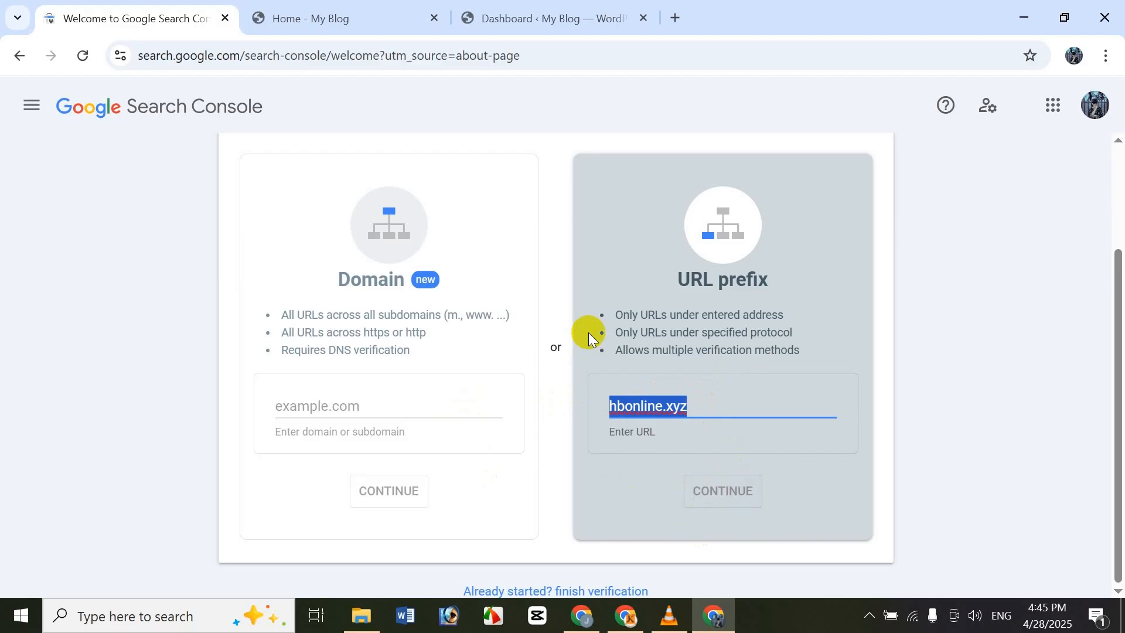
key("ctrl+v")
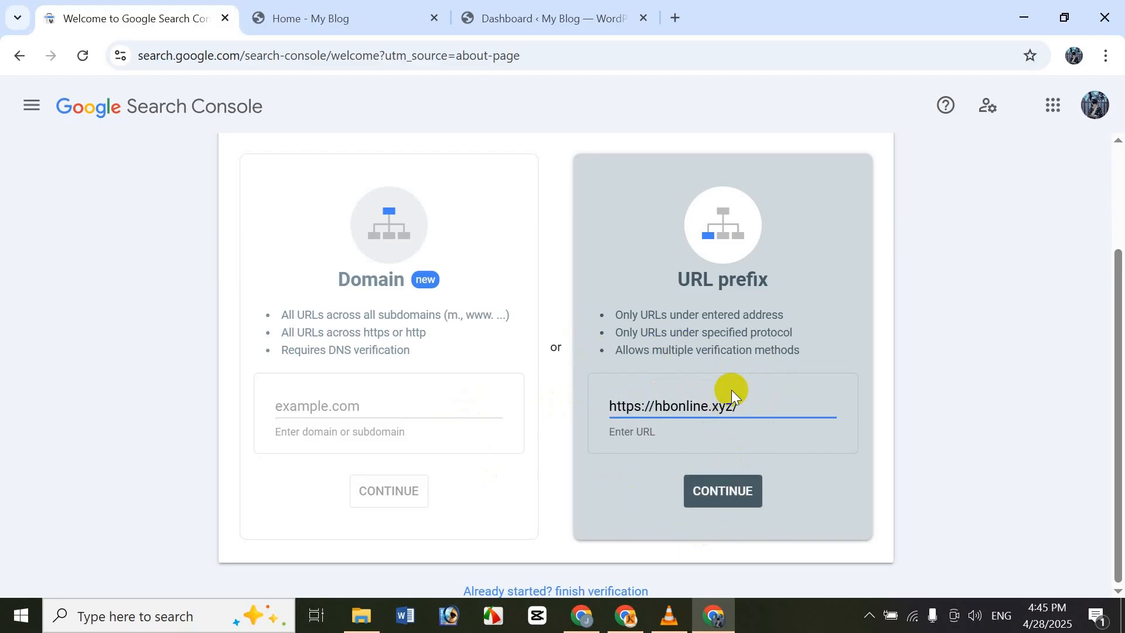
left_click(726, 504)
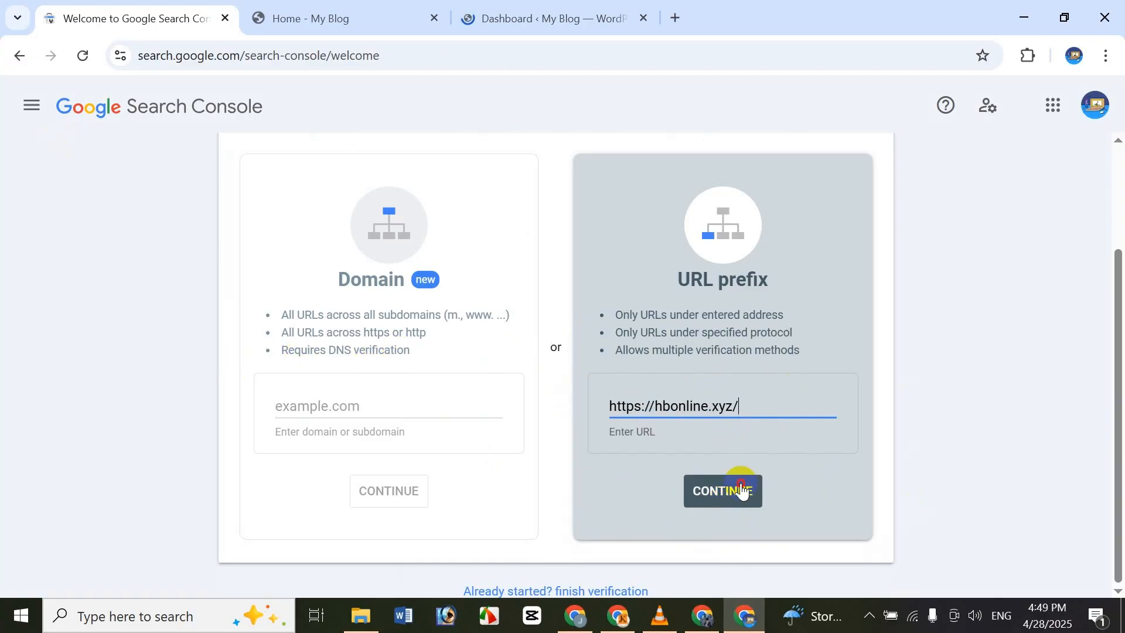
left_click(741, 489)
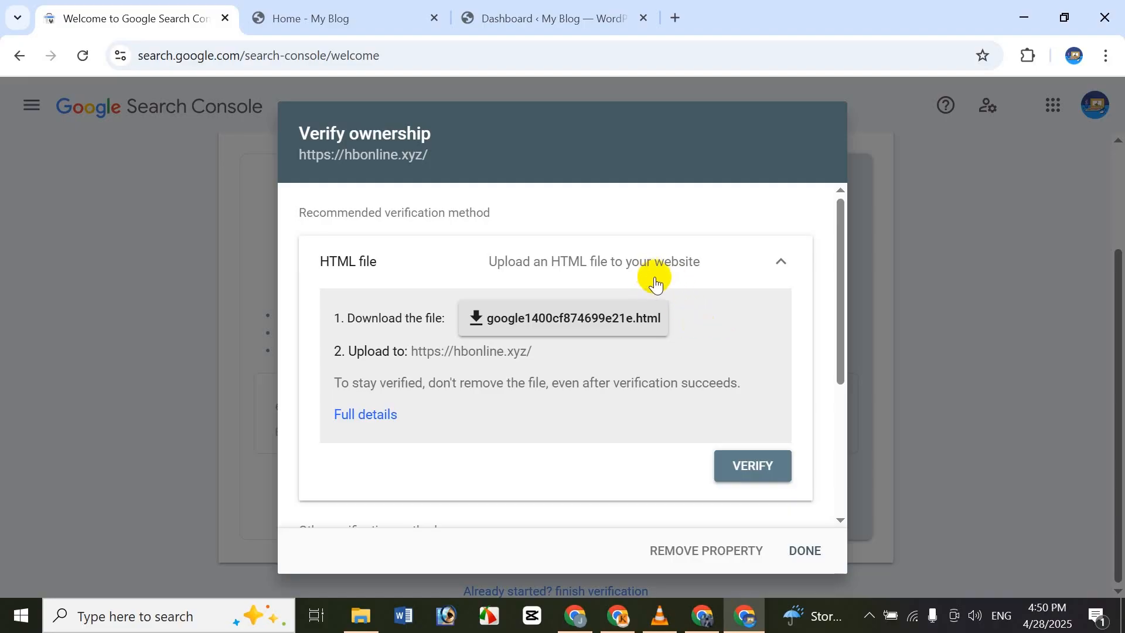
scroll(655, 285, "down", 4)
scroll(697, 346, "up", 4)
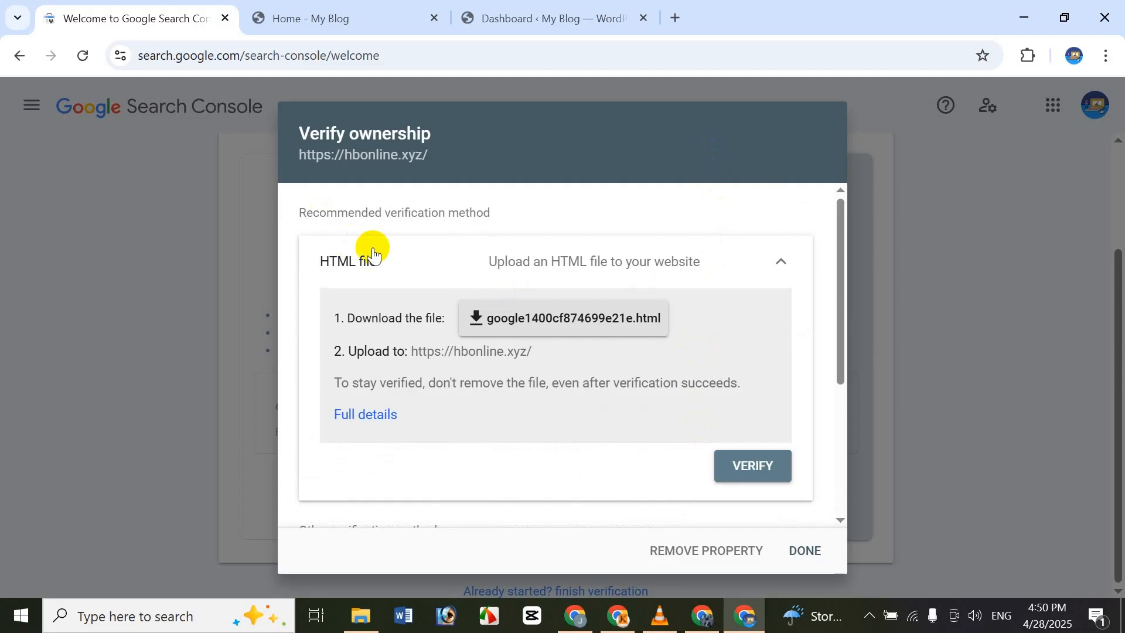
scroll(384, 262, "down", 4)
scroll(390, 275, "up", 4)
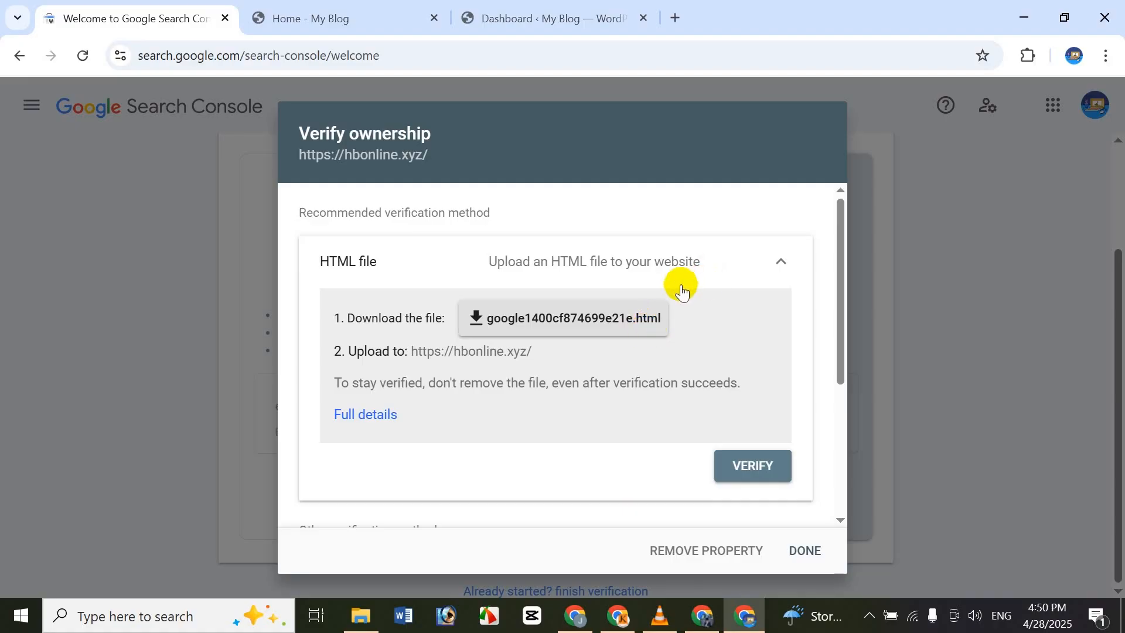
scroll(603, 353, "down", 4)
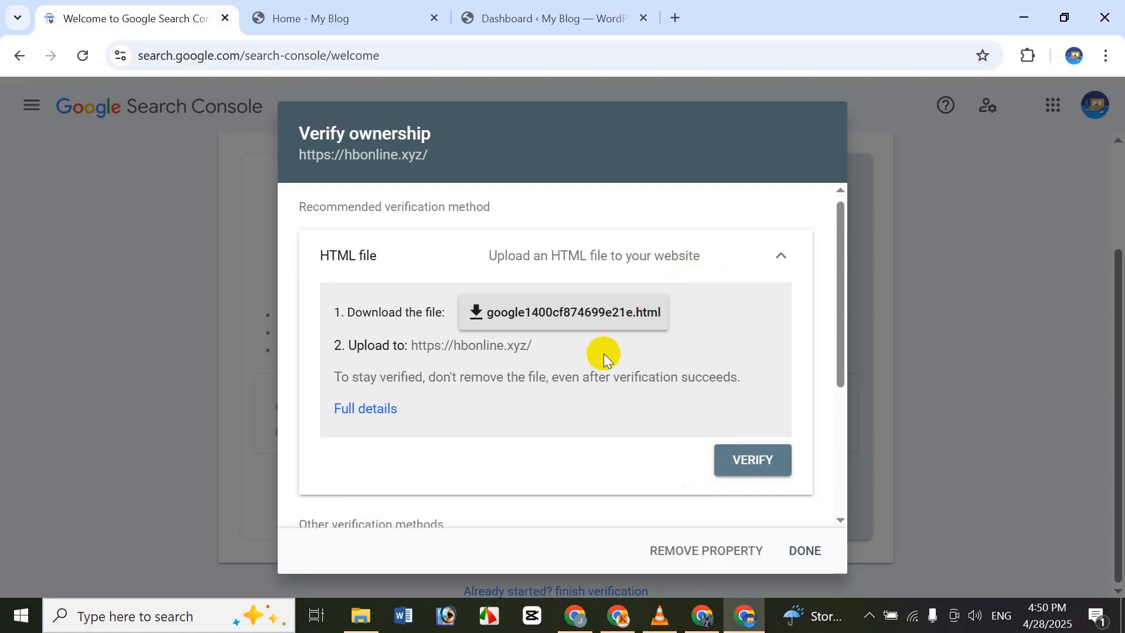
Step: Expand the HTML tag method and copy its verification meta tag
scroll(597, 410, "up", 3)
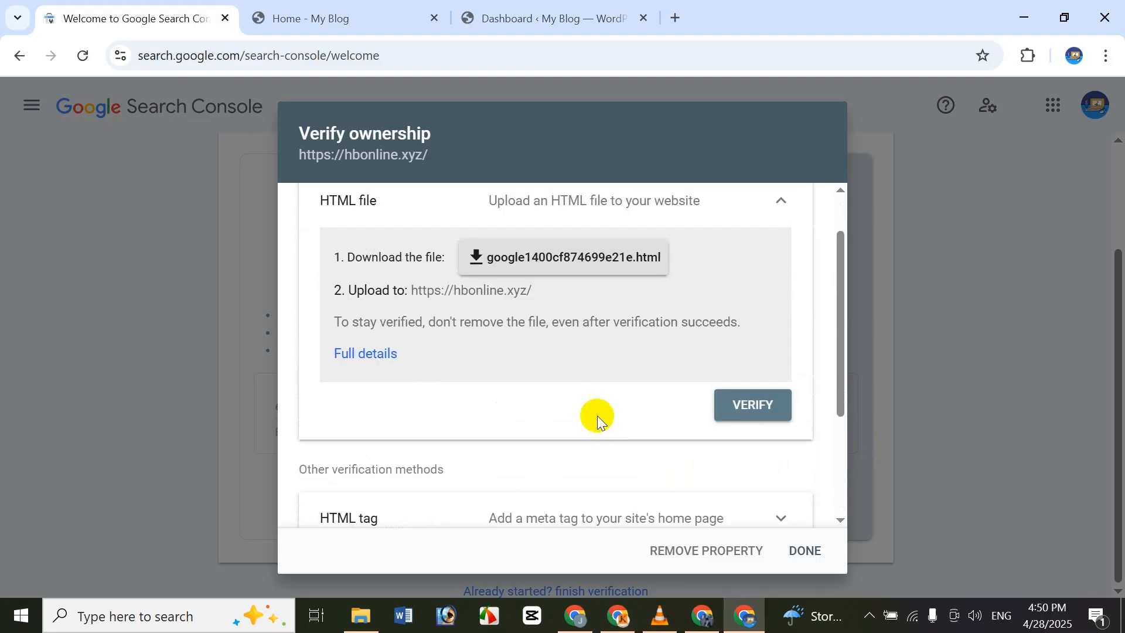
scroll(598, 398, "down", 3)
left_click(603, 346)
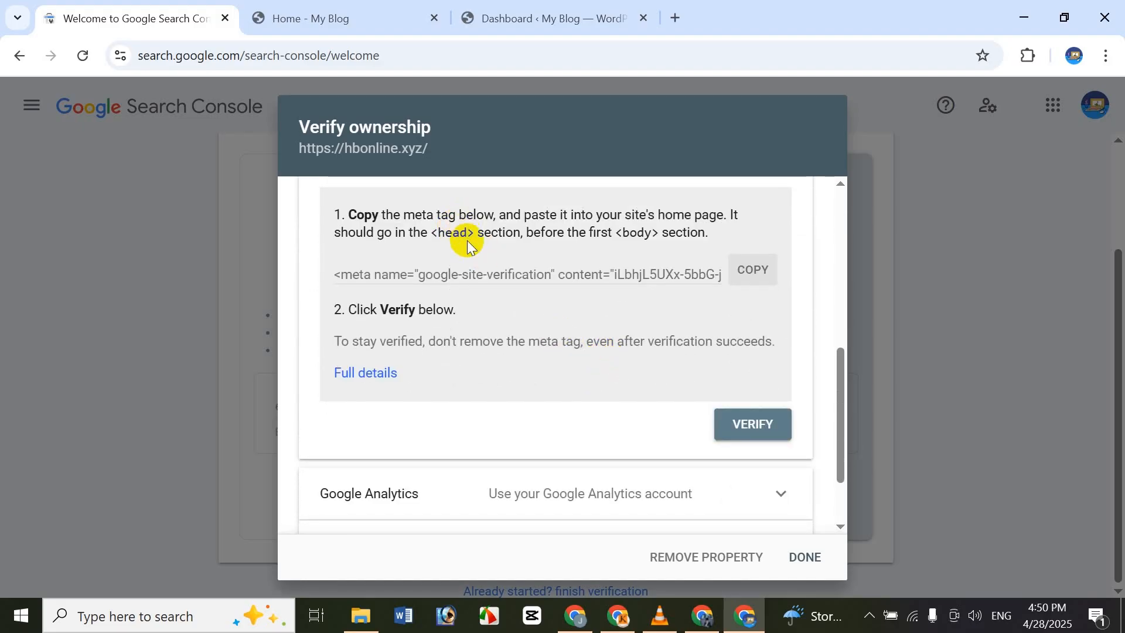
left_click(761, 271)
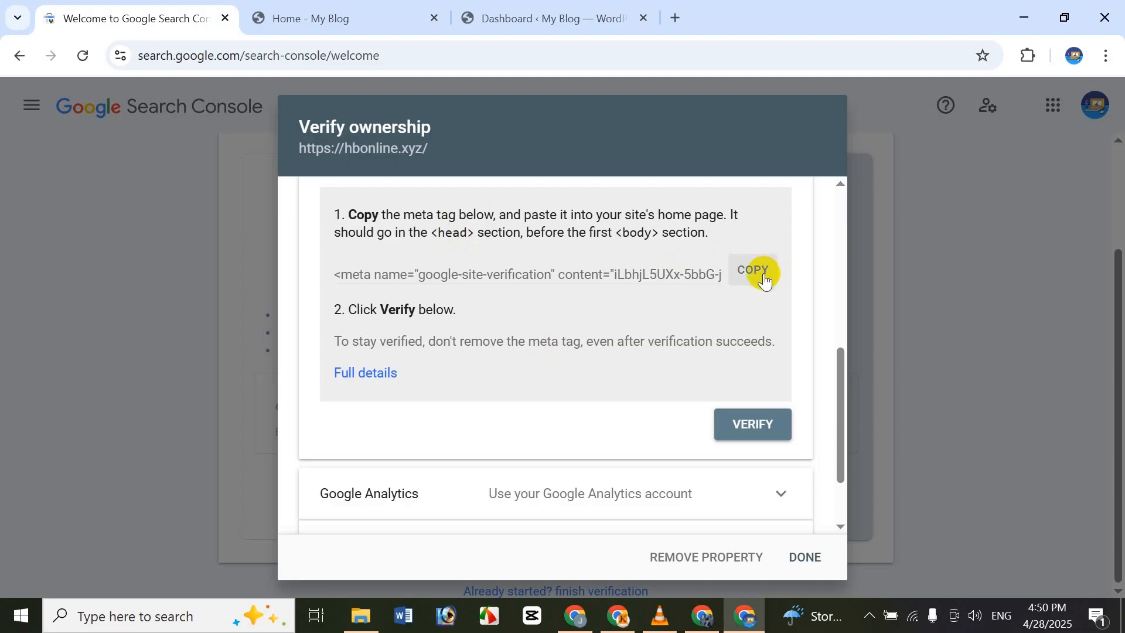
scroll(757, 290, "up", 3)
scroll(477, 384, "down", 5)
scroll(565, 338, "up", 3)
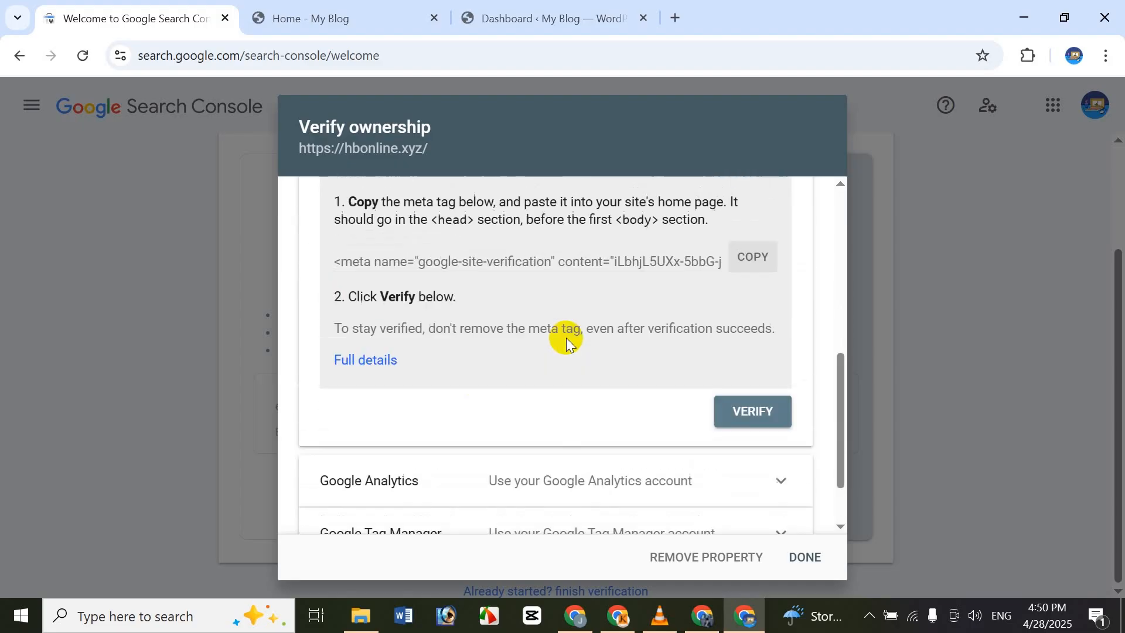
scroll(583, 413, "up", 5)
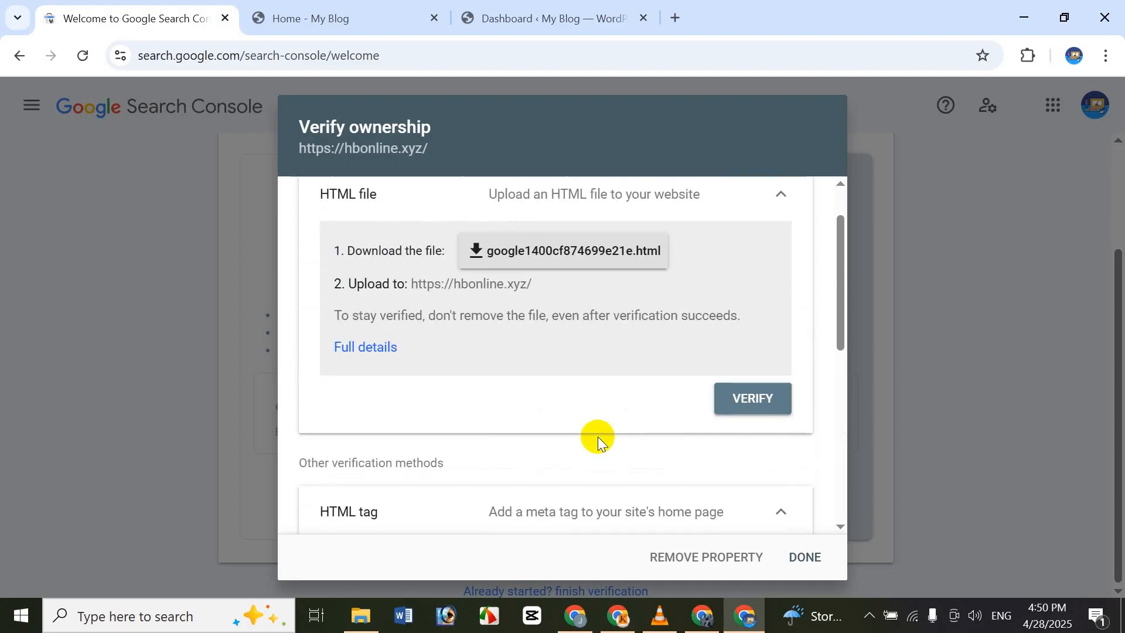
scroll(609, 375, "down", 6)
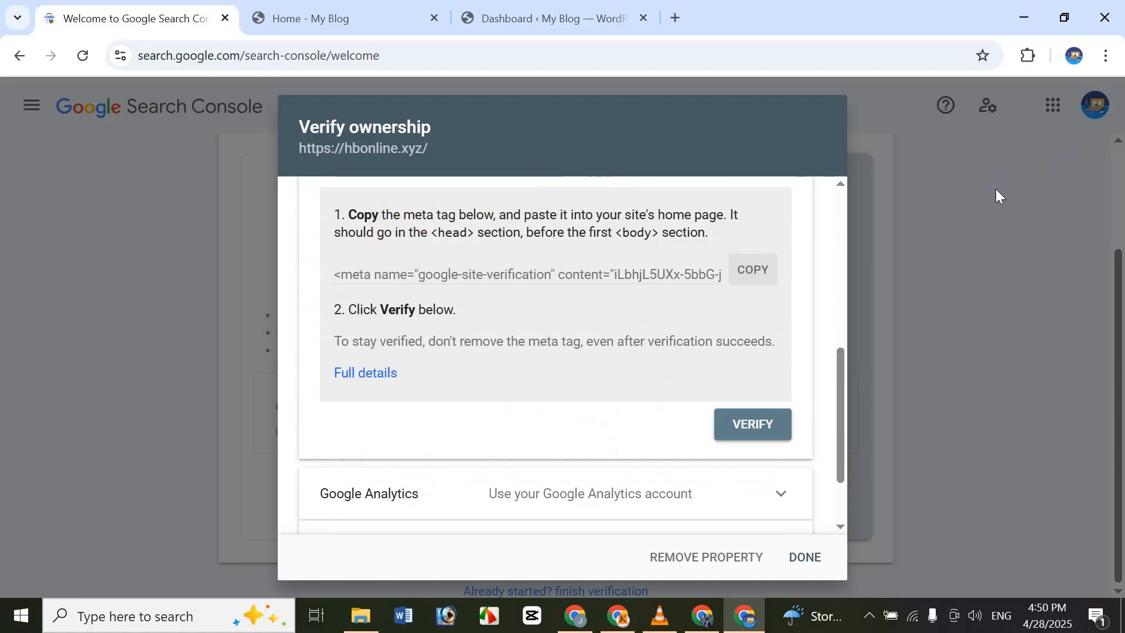
scroll(687, 402, "down", 2)
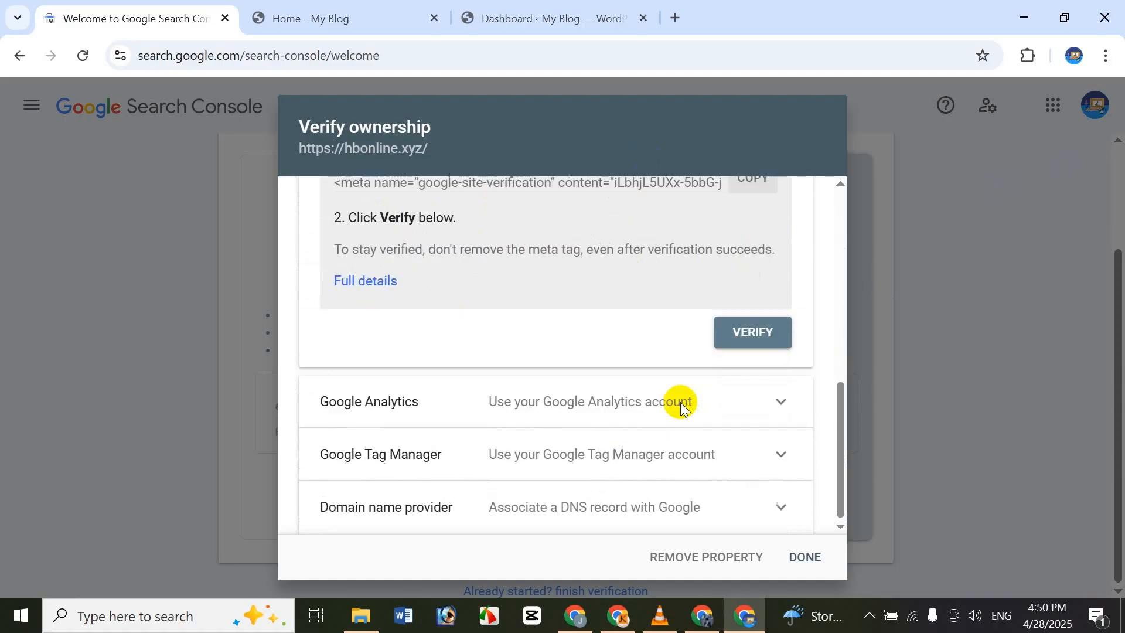
Step: Expand Google Analytics, Tag Manager and Domain name provider methods, then collapse all, including HTML tag
left_click(636, 398)
scroll(639, 378, "down", 3)
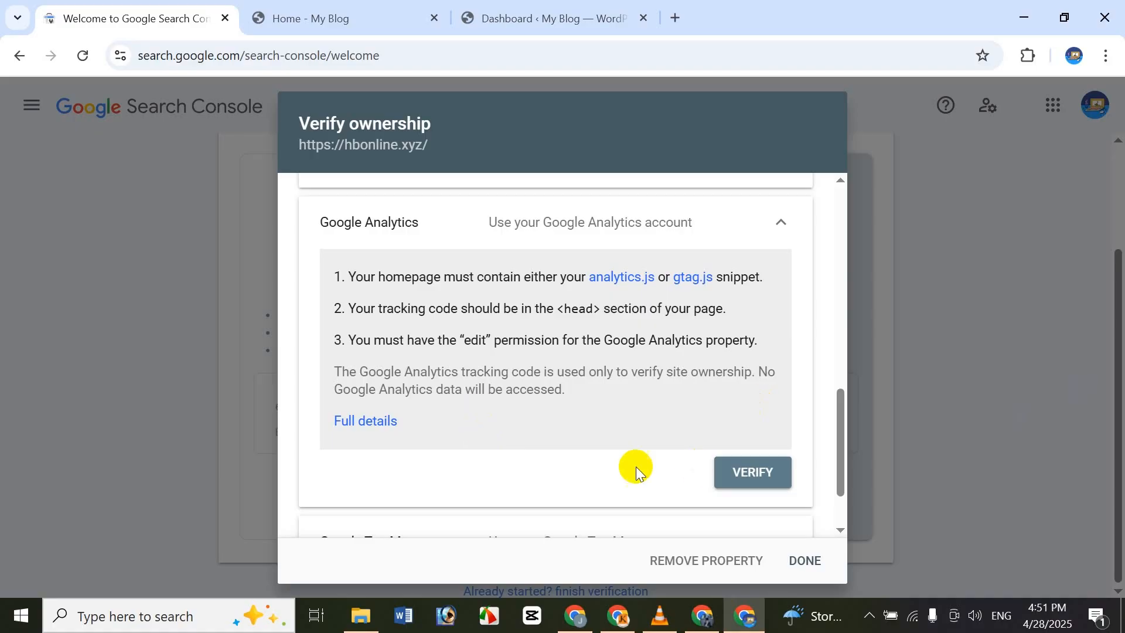
scroll(635, 466, "down", 2)
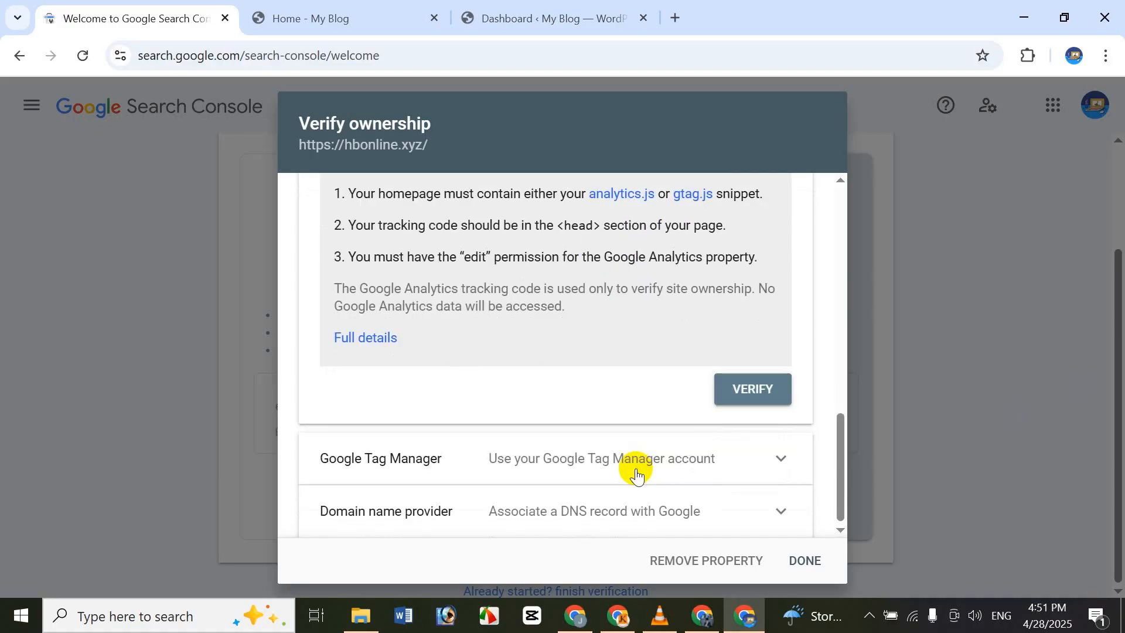
left_click(637, 466)
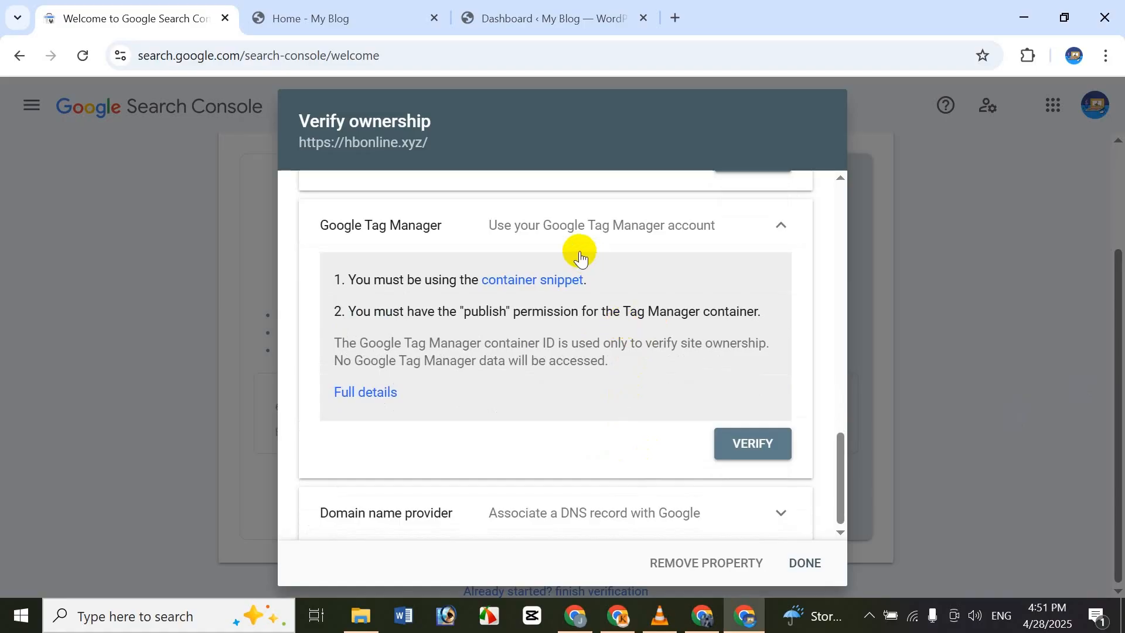
left_click(350, 517)
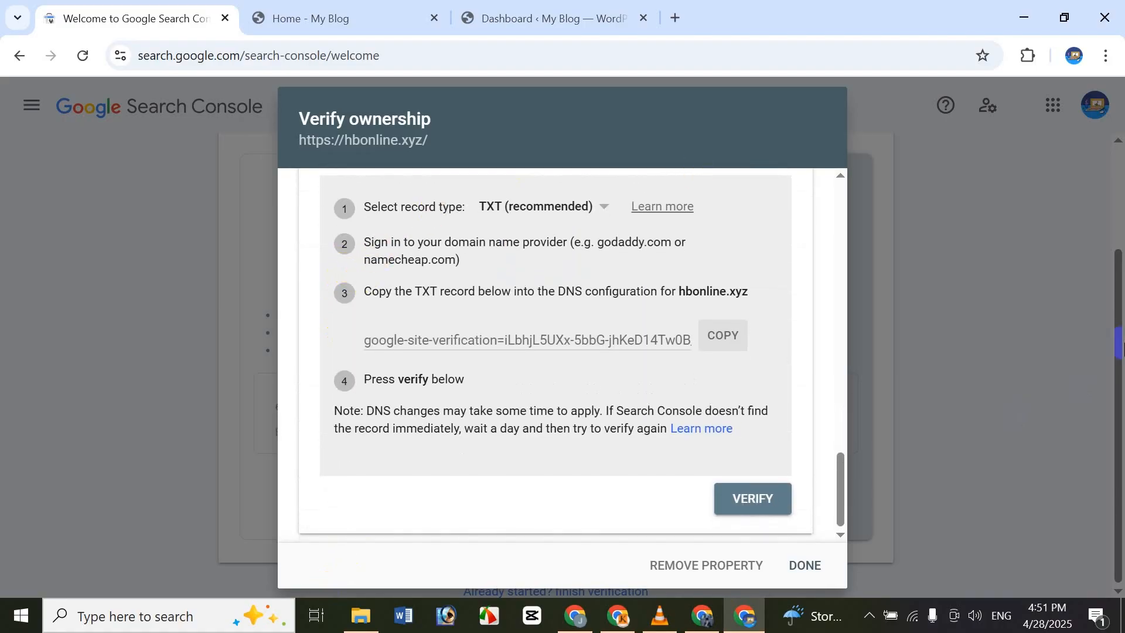
scroll(691, 477, "up", 4)
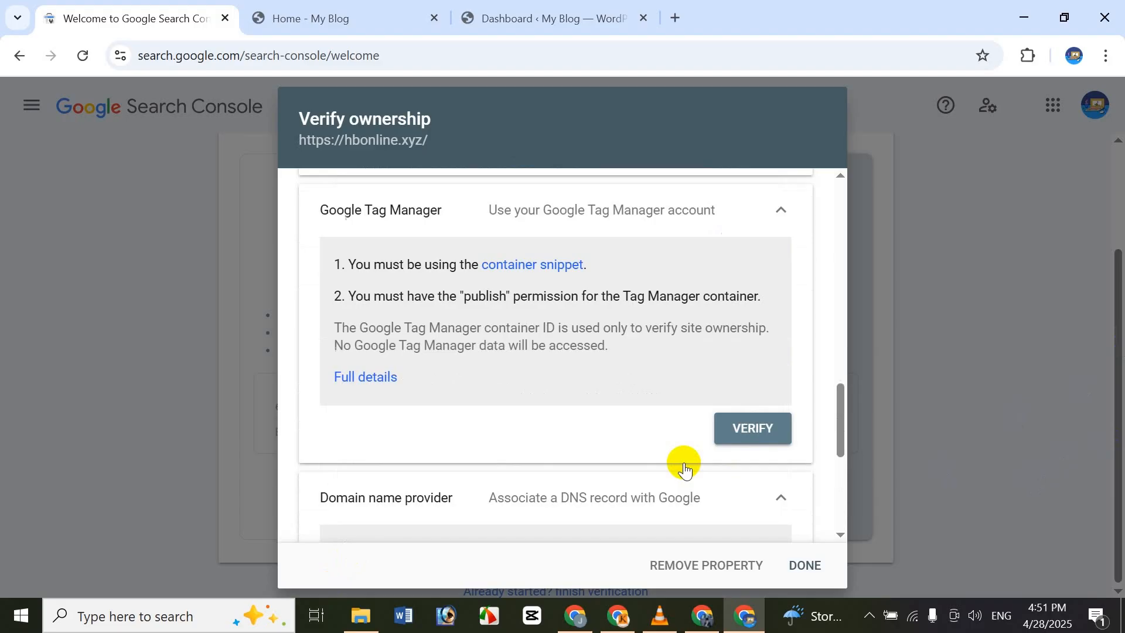
scroll(641, 430, "down", 1)
left_click(652, 421)
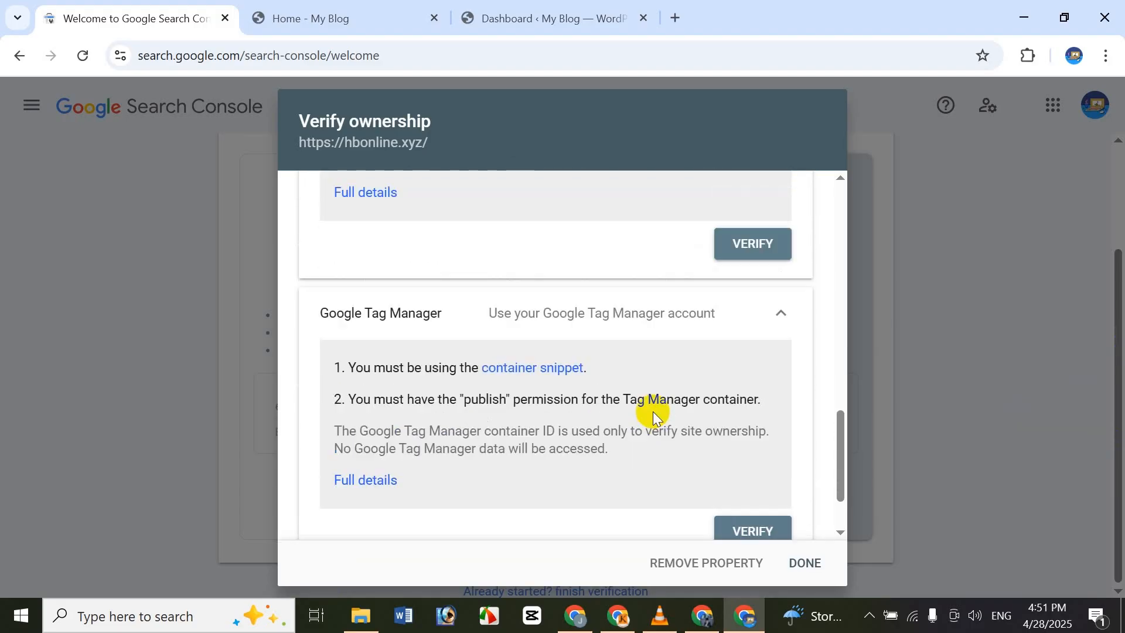
left_click(694, 298)
left_click(705, 319)
scroll(706, 299, "up", 3)
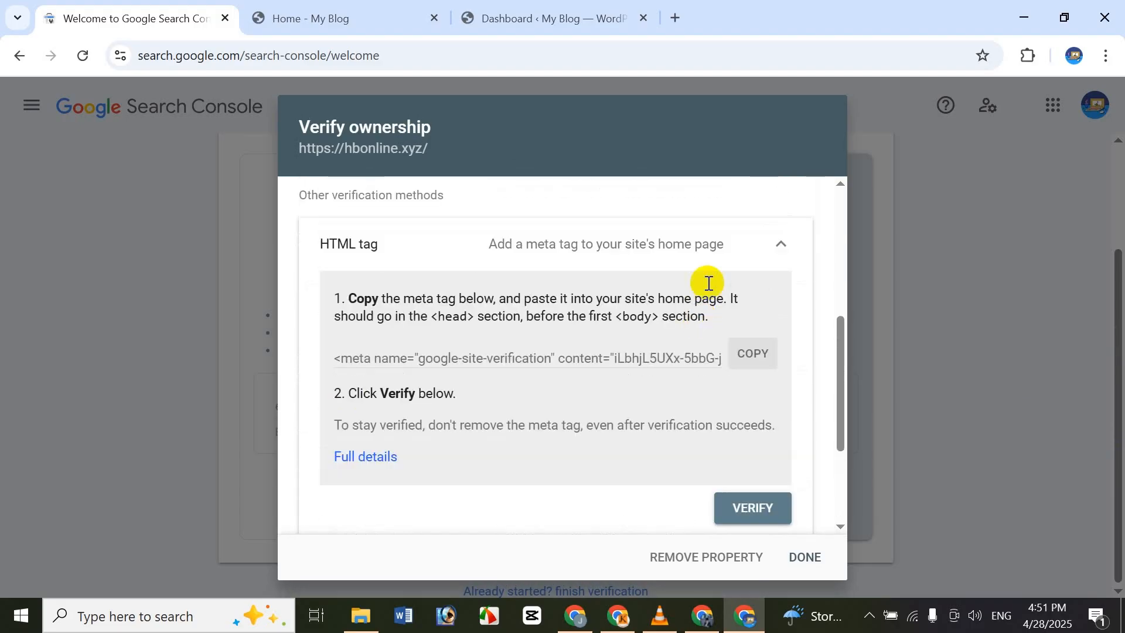
left_click(718, 247)
scroll(713, 256, "up", 4)
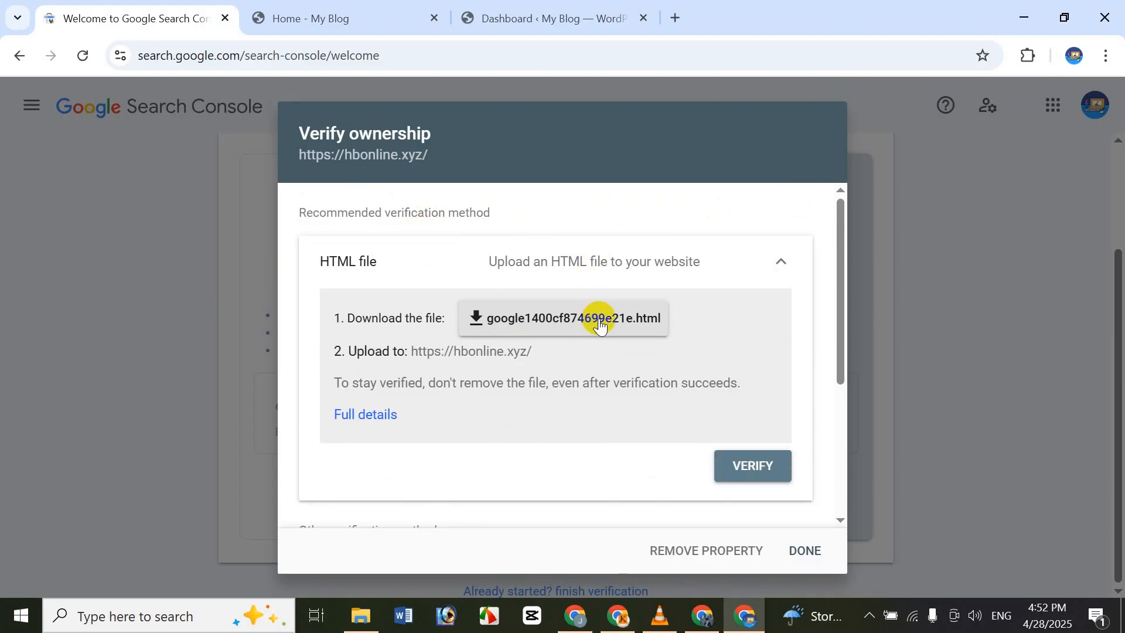
Step: Download google1400cf874699e21e.html and bring up the file manager window
left_click(609, 310)
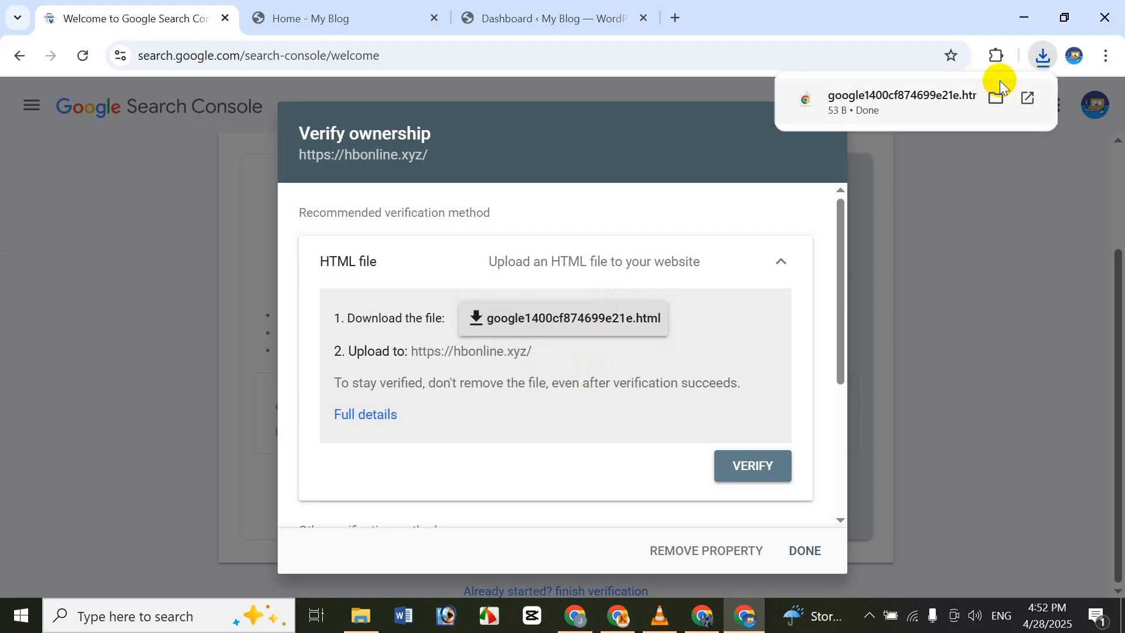
left_click(357, 615)
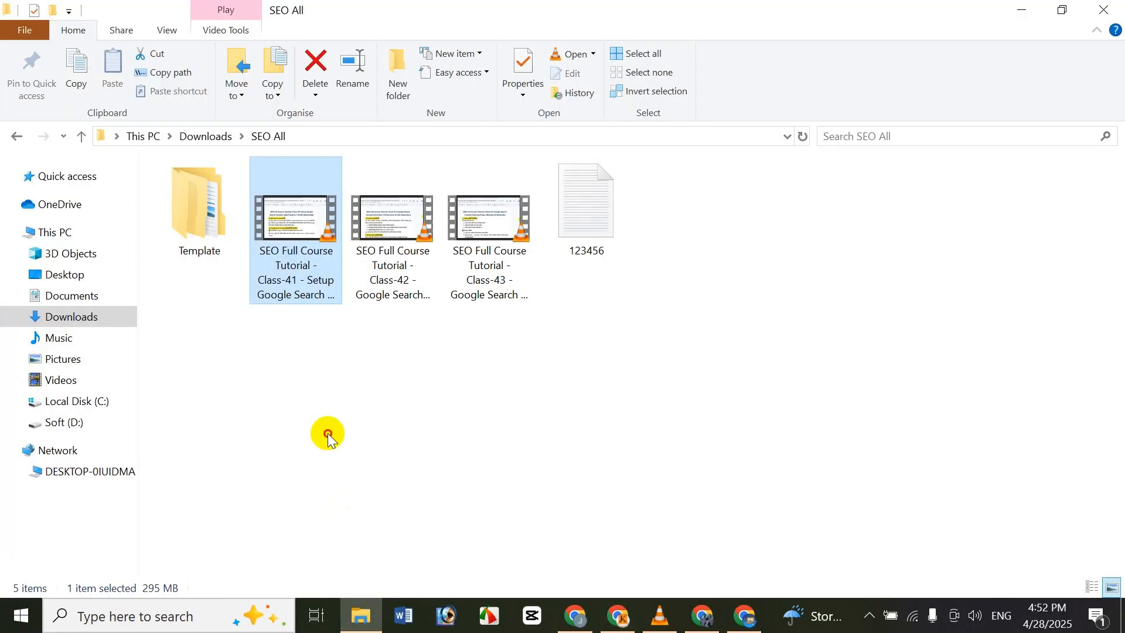
Step: Confirm google1400cf874699e21e is in Downloads, then return to the Home - My Blog tab
key("BackSpace")
left_click(401, 251)
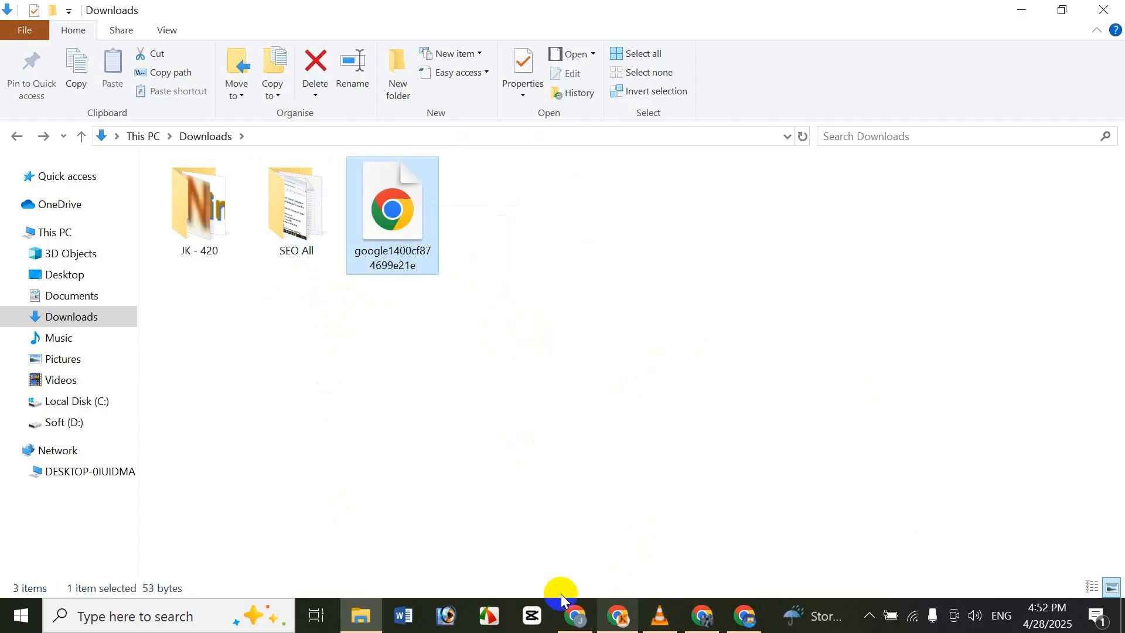
left_click(745, 614)
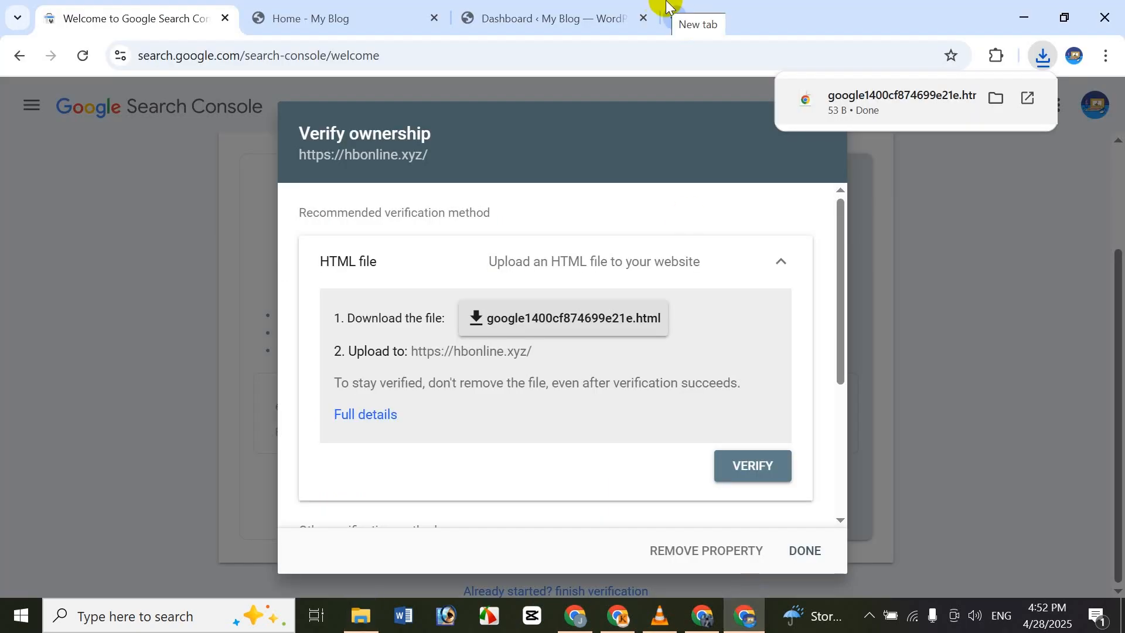
left_click(349, 17)
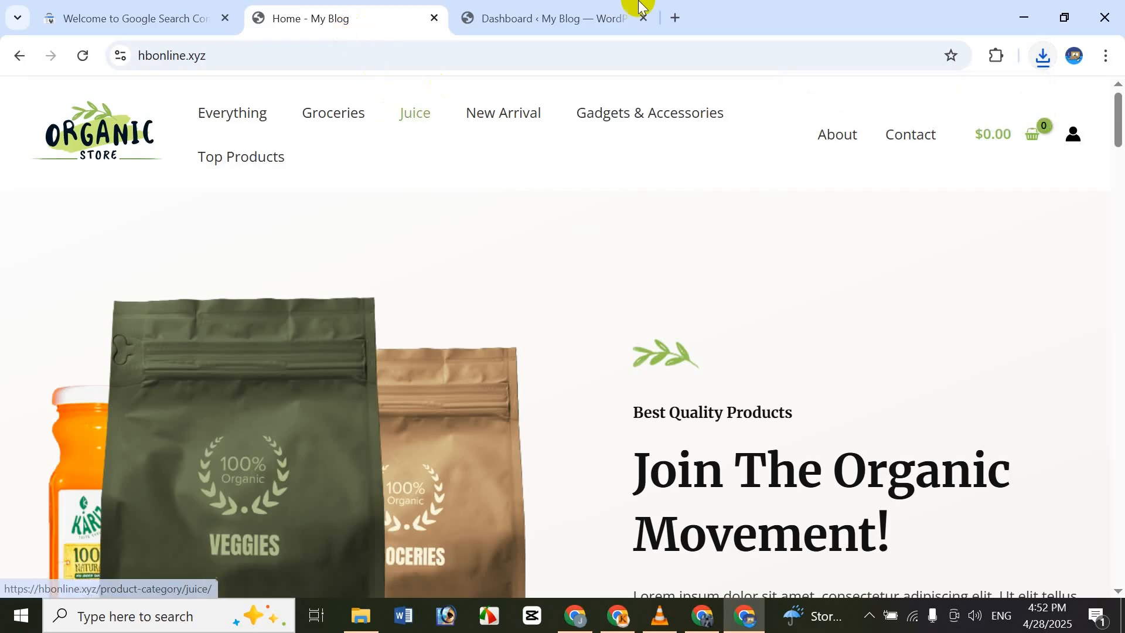
Step: Load hbonline.xyz/cpanel in a new tab using the cPanel address suggestion
left_click(672, 10)
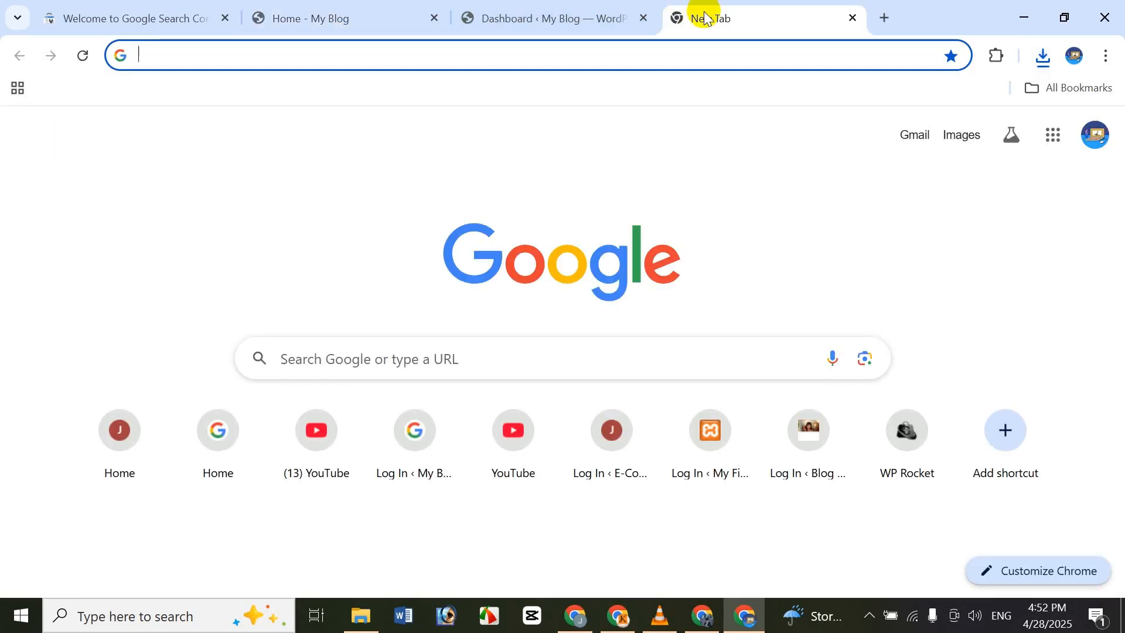
type("hbonline.xyz")
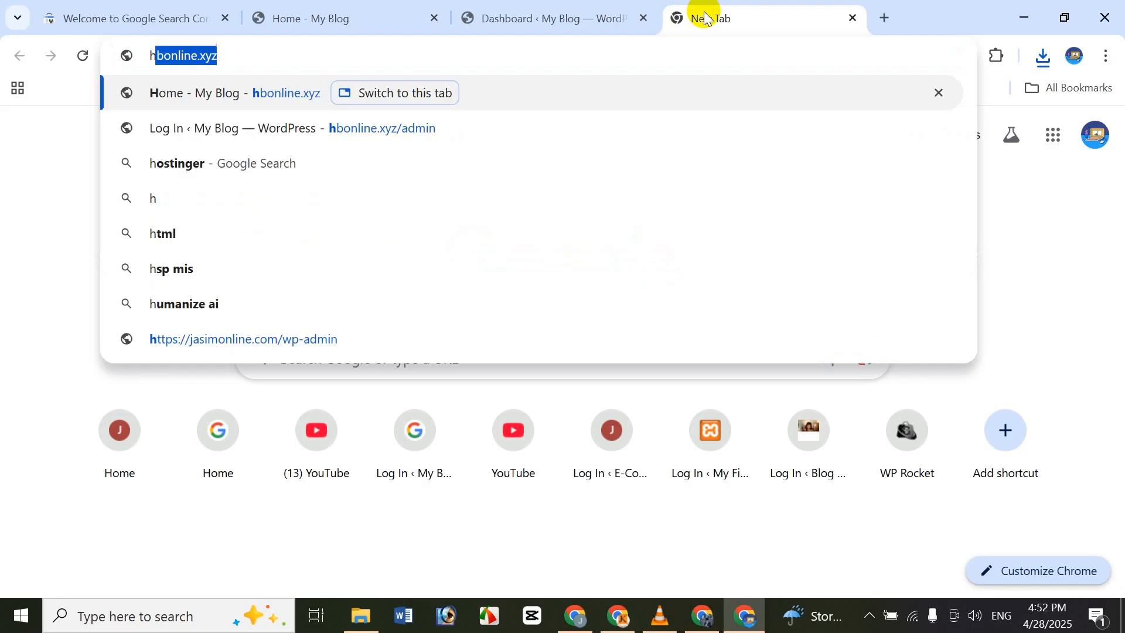
key("Right")
type("/")
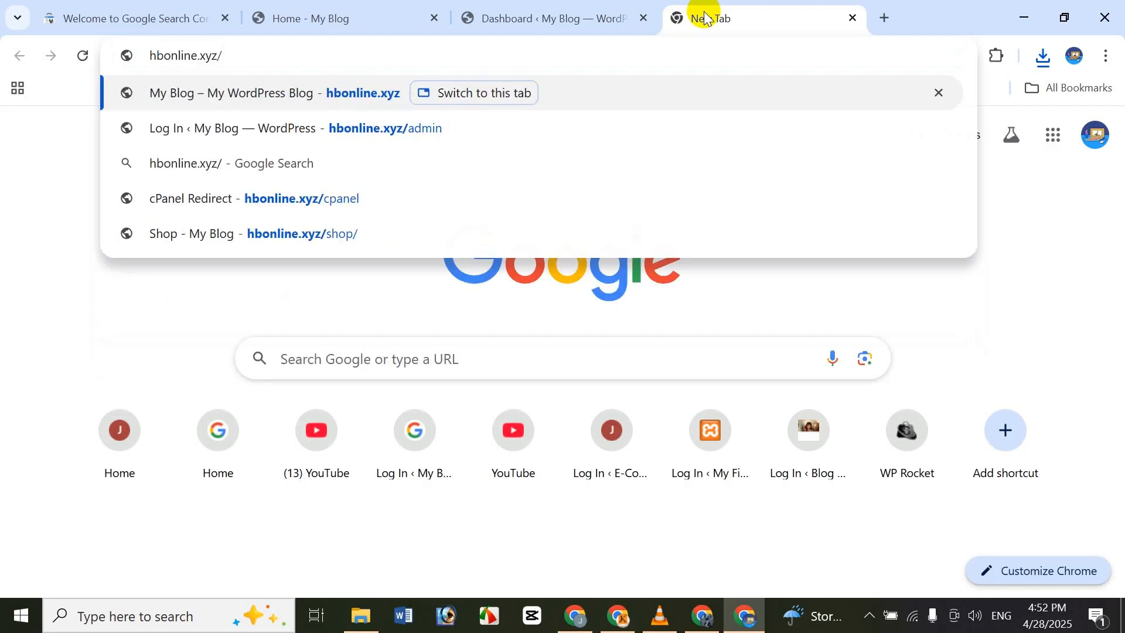
type("c")
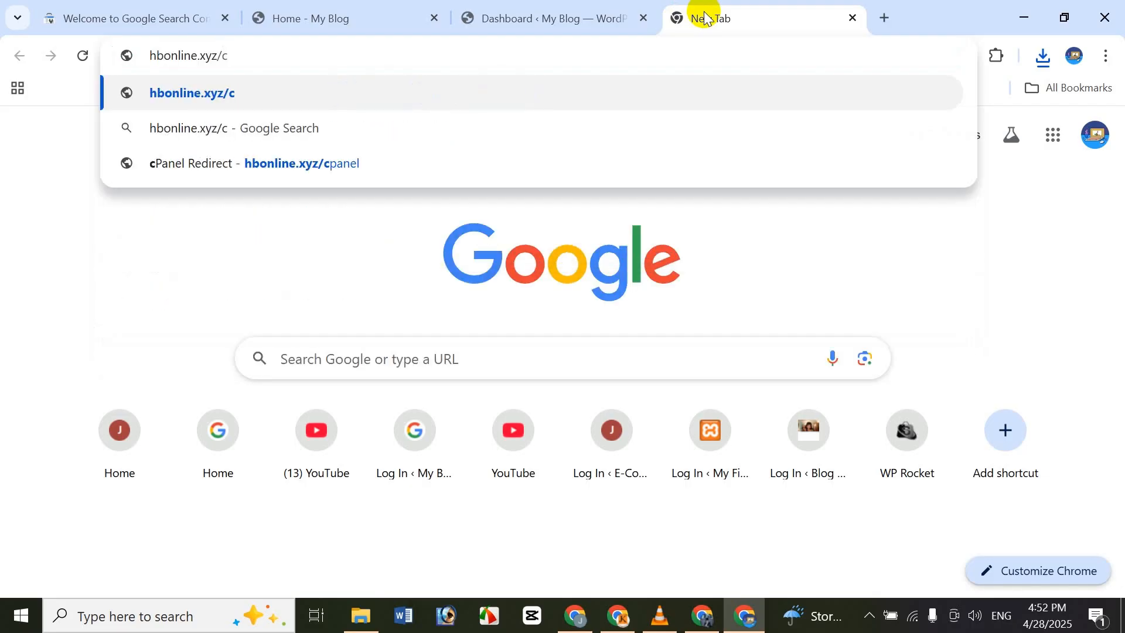
key("Down")
key("Down")
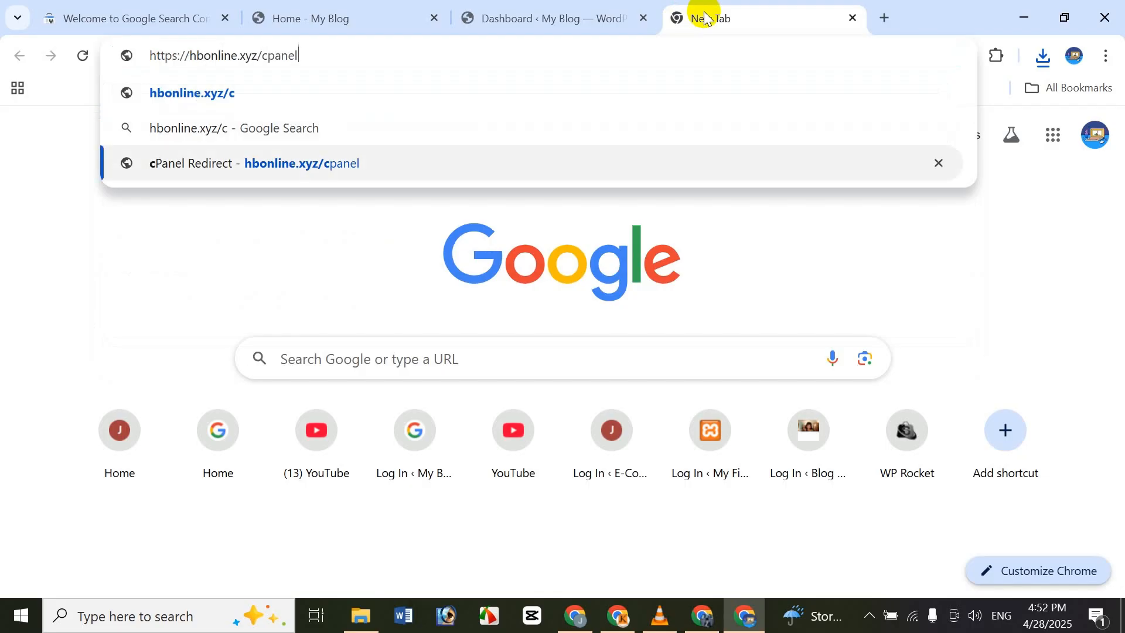
key("Return")
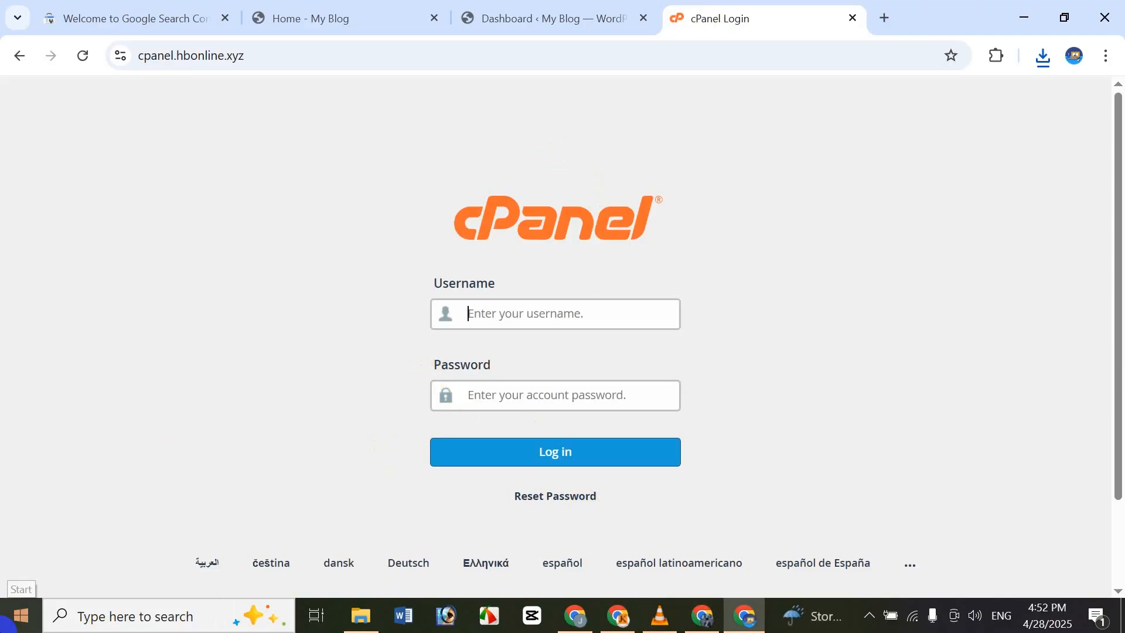
Step: Log in to cPanel with the saved username and the account password, then scroll to the Files tools
type("v")
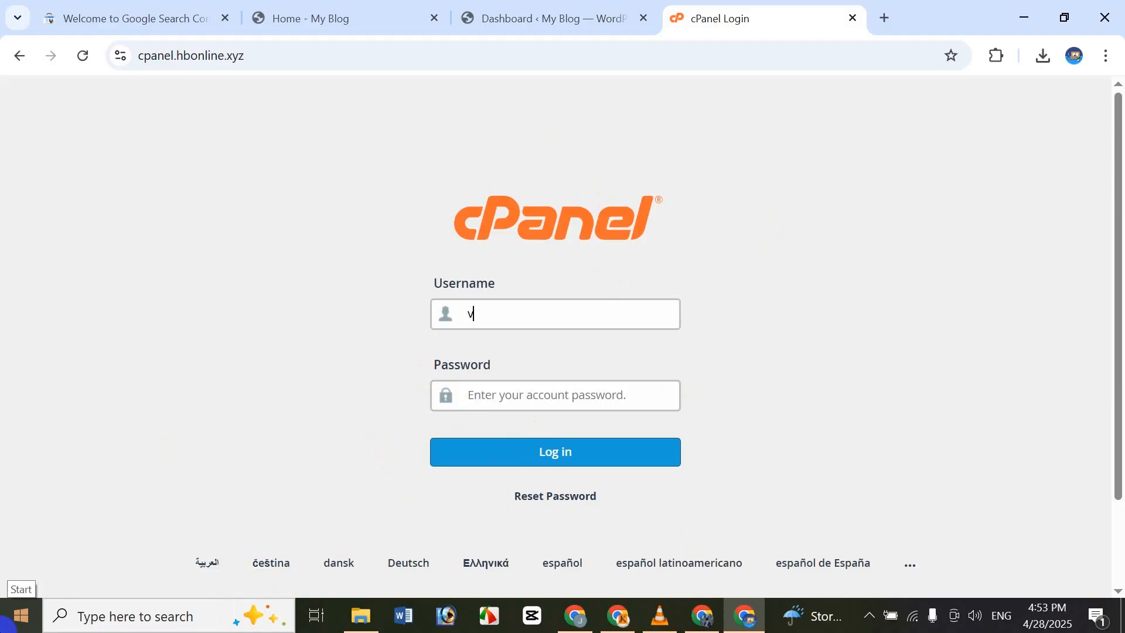
key("BackSpace")
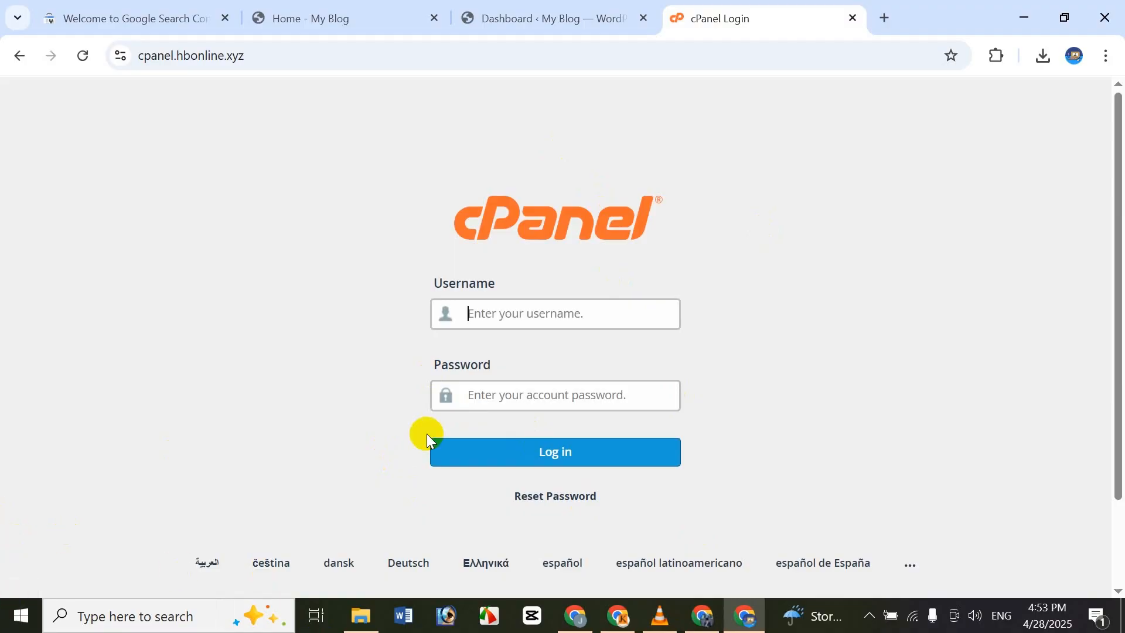
type("hbonline")
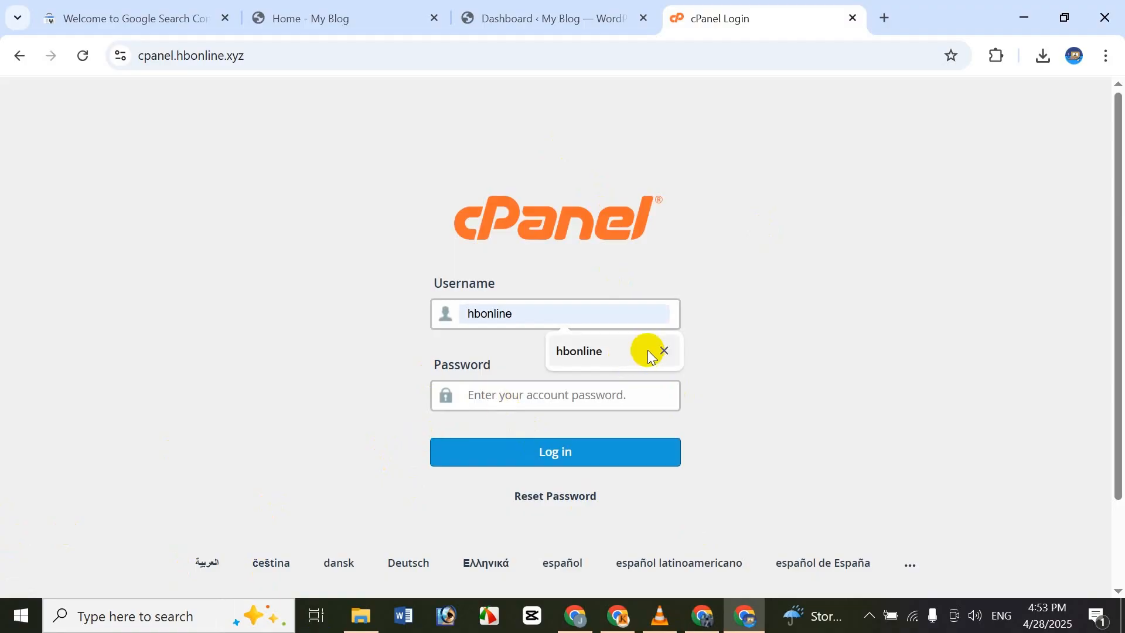
left_click(644, 350)
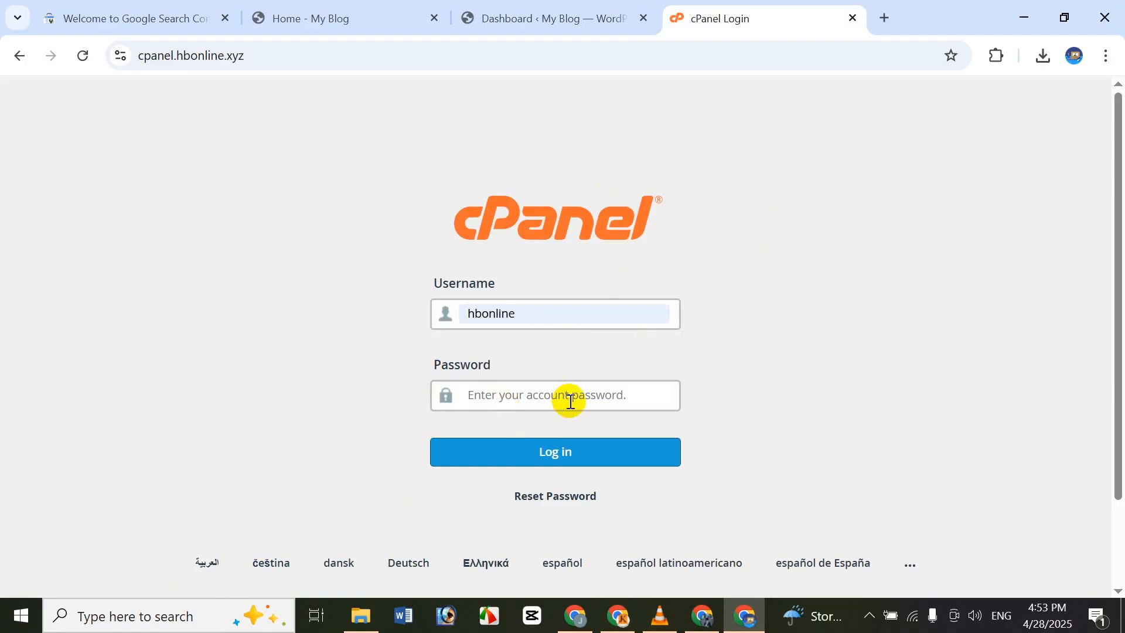
left_click(570, 402)
key("ctrl+v")
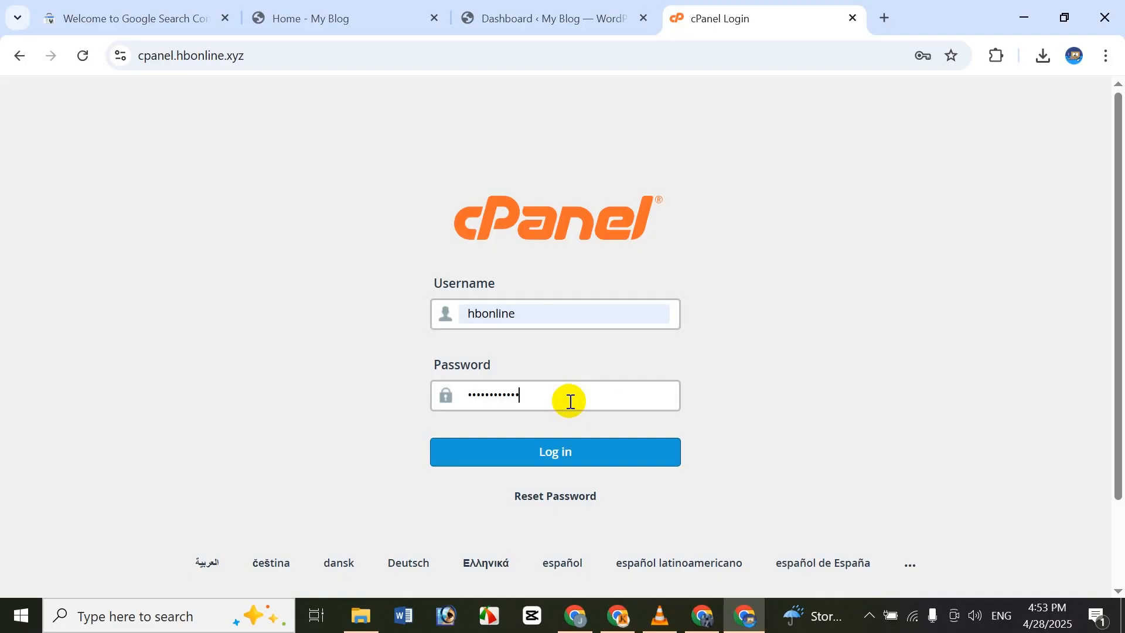
left_click(568, 461)
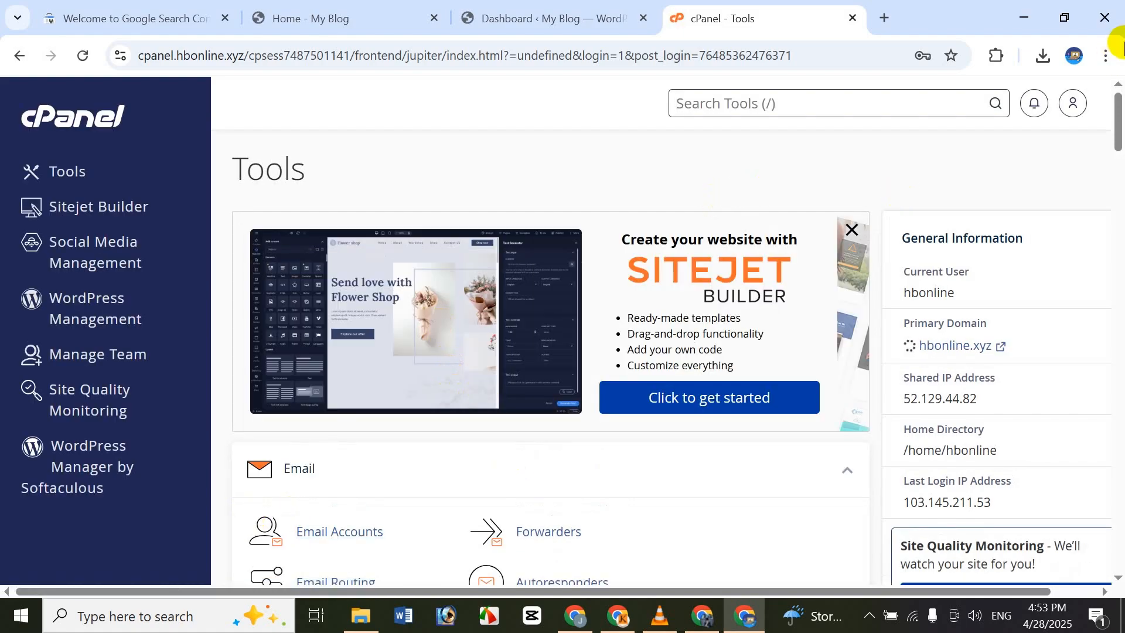
left_click_drag(1113, 164, 1098, 258)
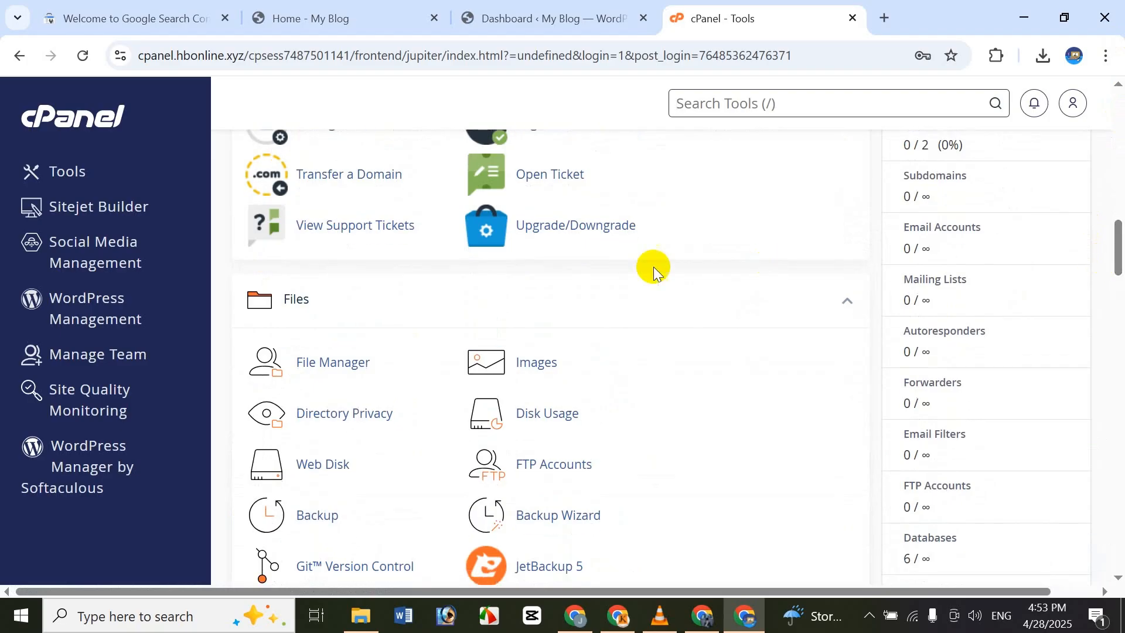
scroll(308, 309, "down", 3)
Step: Open File Manager's public_html folder and upload google1400cf874699e21e.html from the computer
left_click(329, 186)
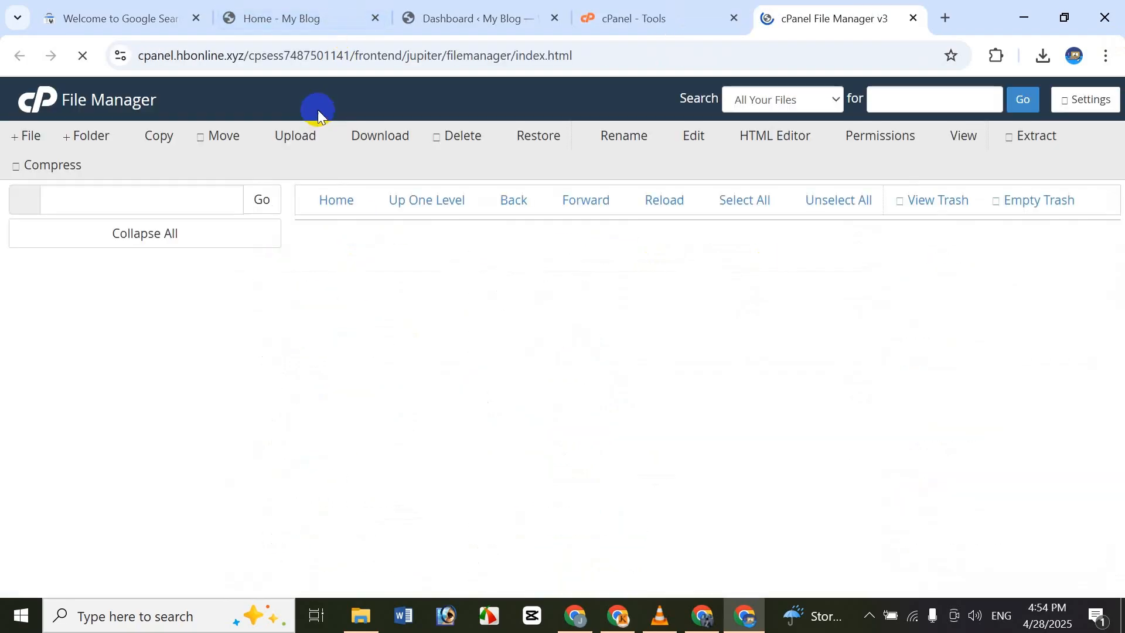
scroll(142, 375, "down", 3)
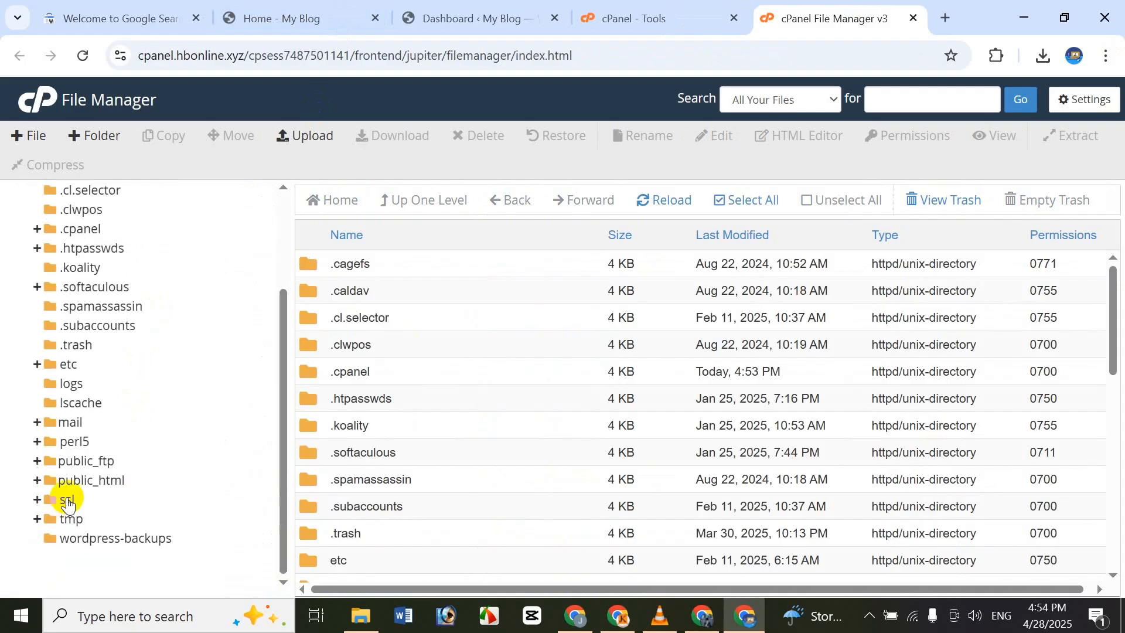
left_click(88, 480)
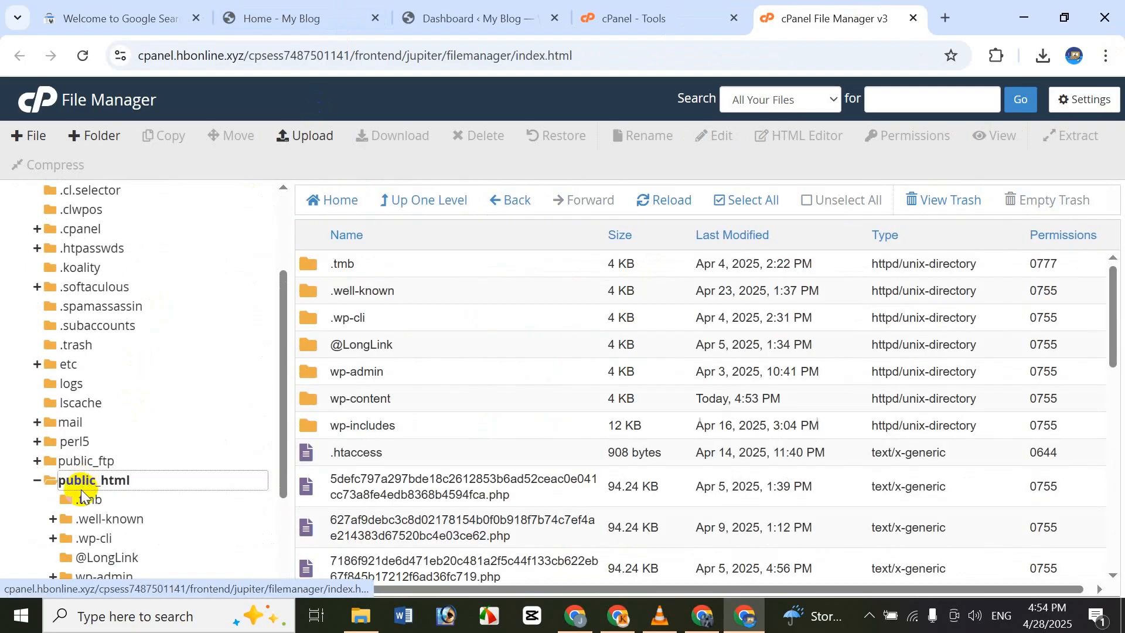
scroll(596, 515, "down", 5)
scroll(597, 515, "up", 5)
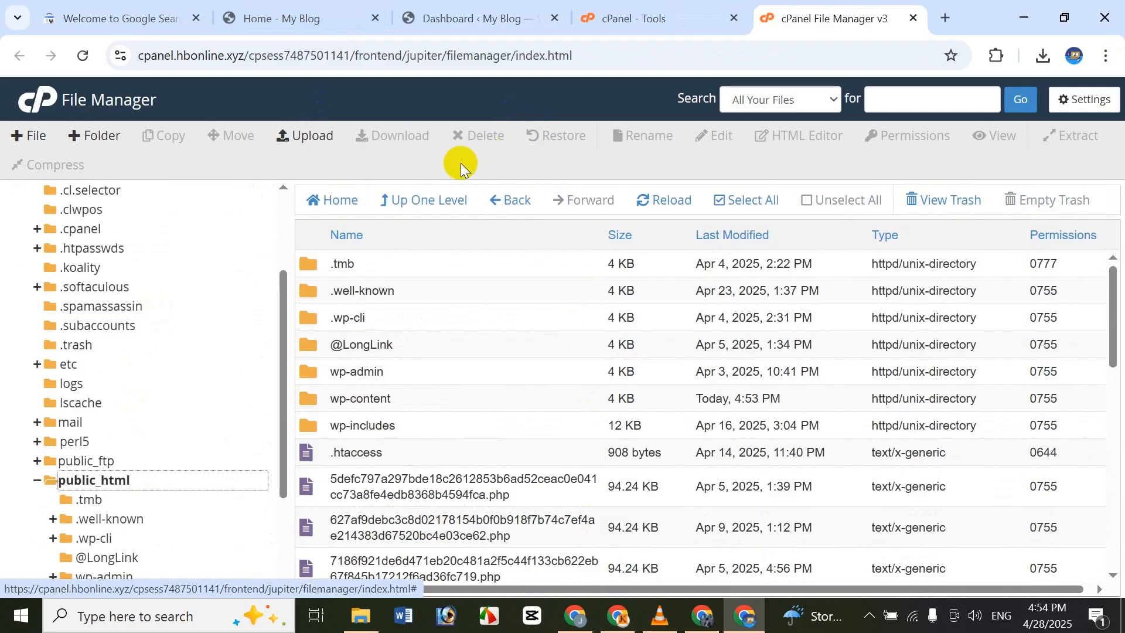
left_click(300, 145)
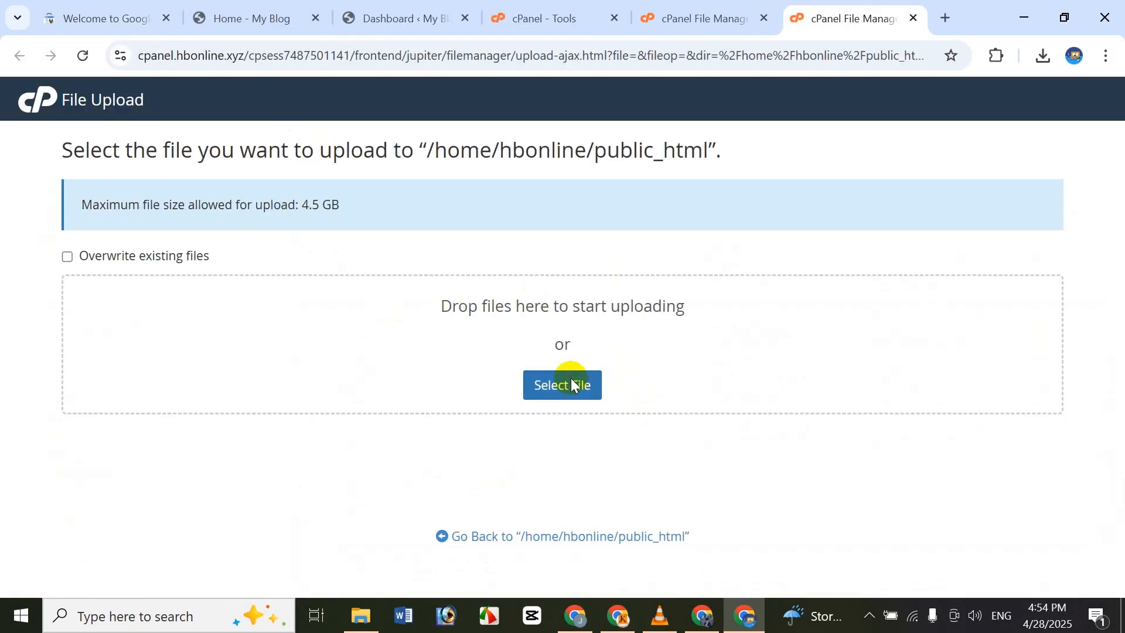
left_click(571, 382)
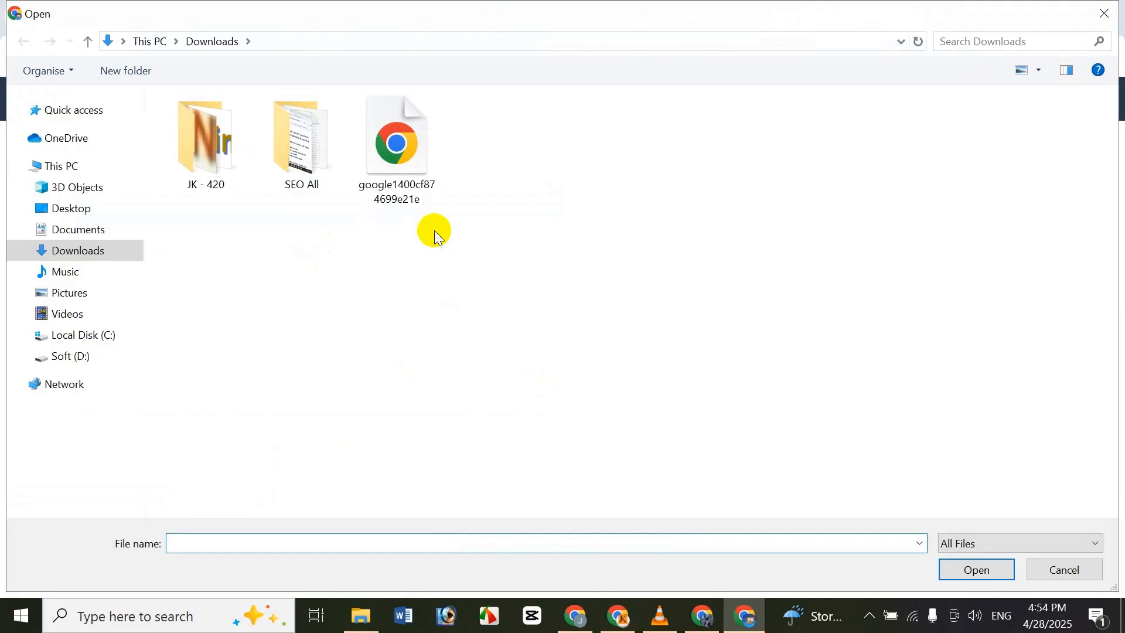
double_click(398, 191)
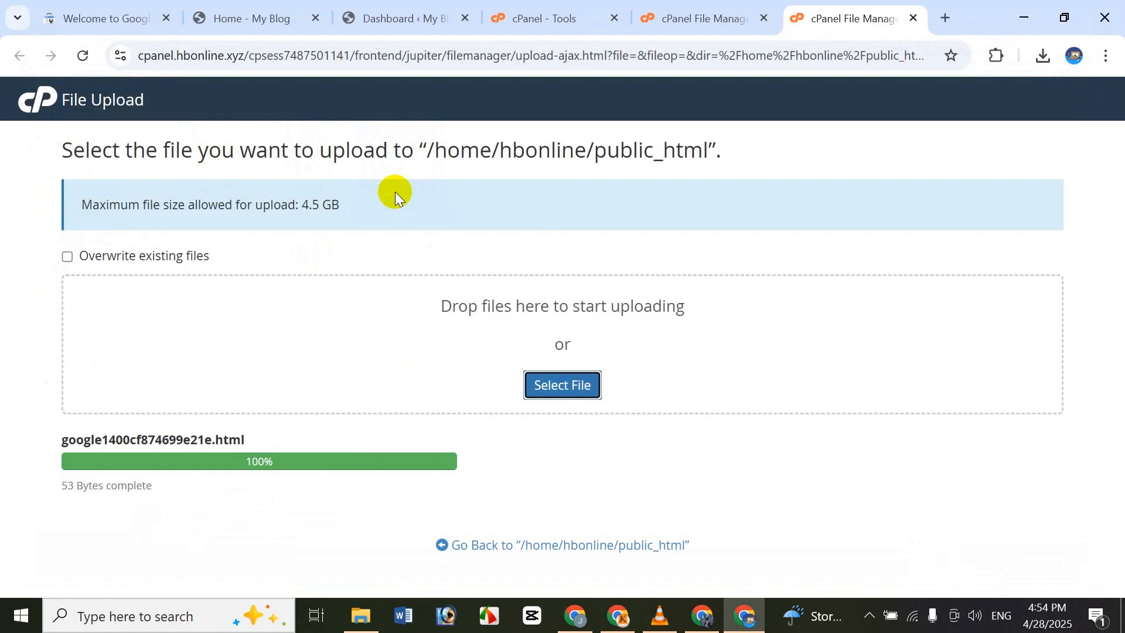
Step: Reload the File Manager listing and locate the uploaded 53-byte file in public_html
left_click(732, 15)
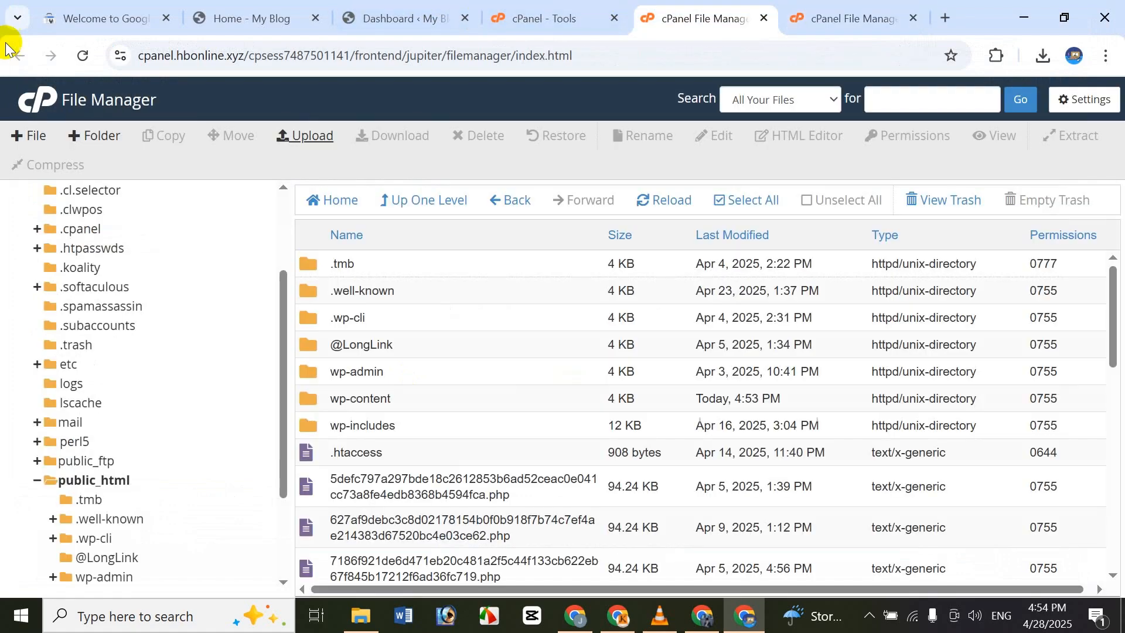
left_click(76, 57)
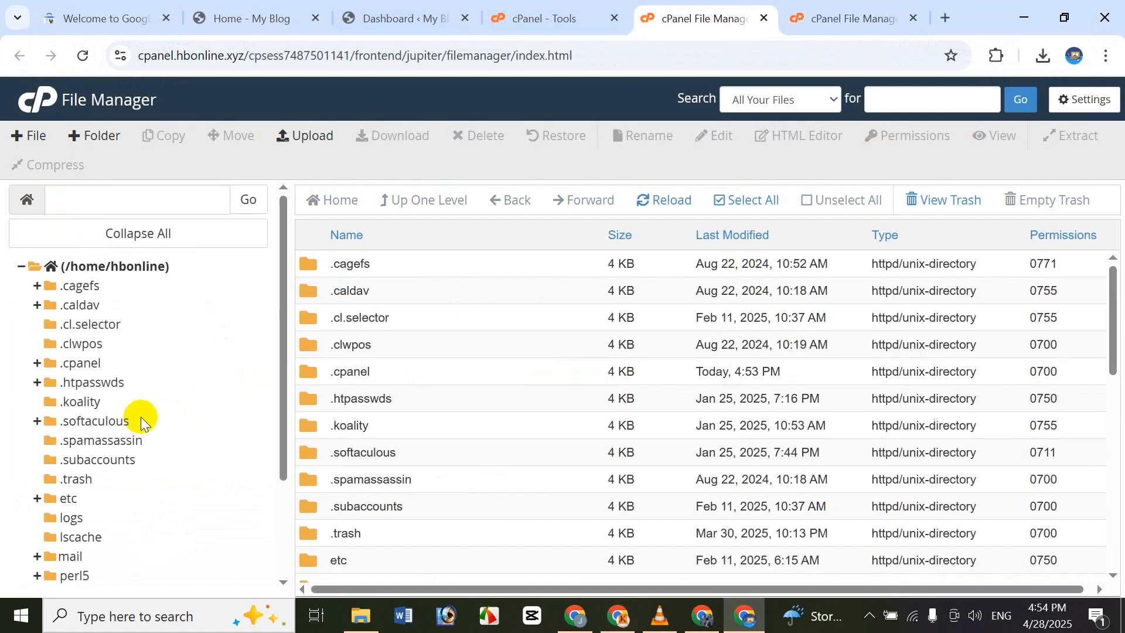
left_click(92, 480)
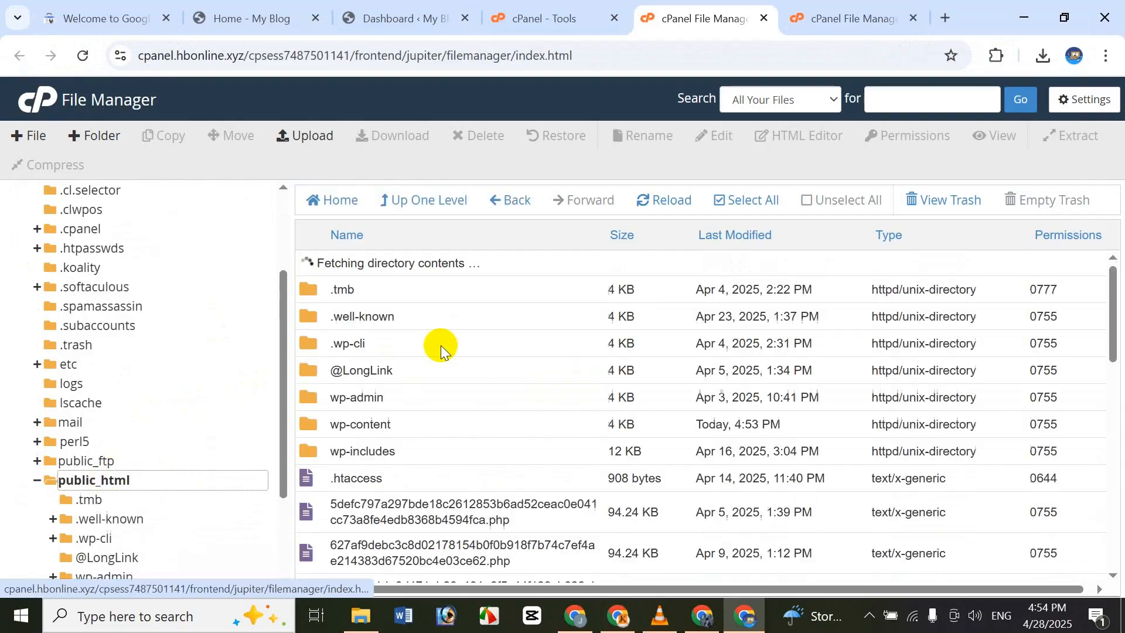
scroll(452, 343, "down", 5)
scroll(454, 339, "down", 4)
scroll(455, 336, "up", 8)
scroll(454, 330, "down", 6)
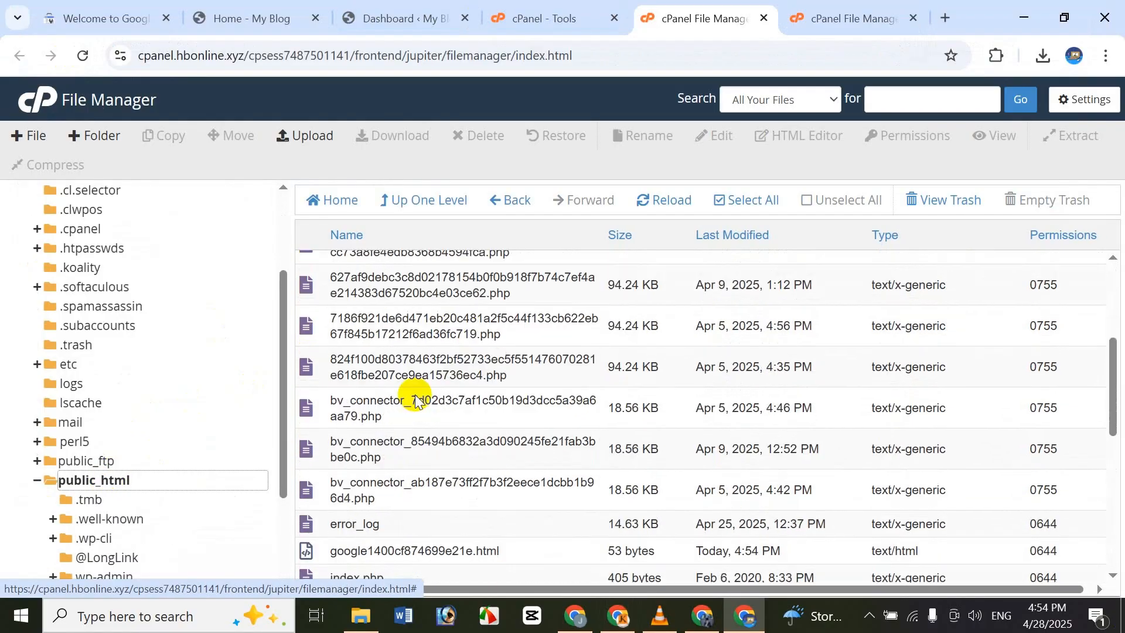
scroll(375, 497, "down", 1)
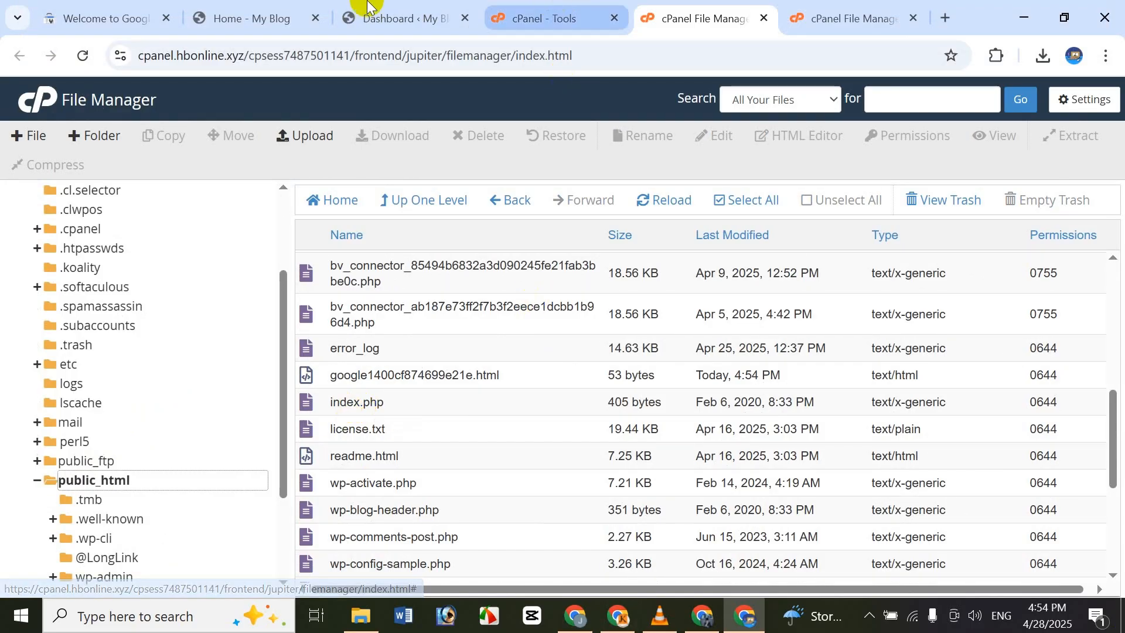
Step: Expand the HTML tag method in Verify ownership and copy its site-verification meta tag
left_click(101, 5)
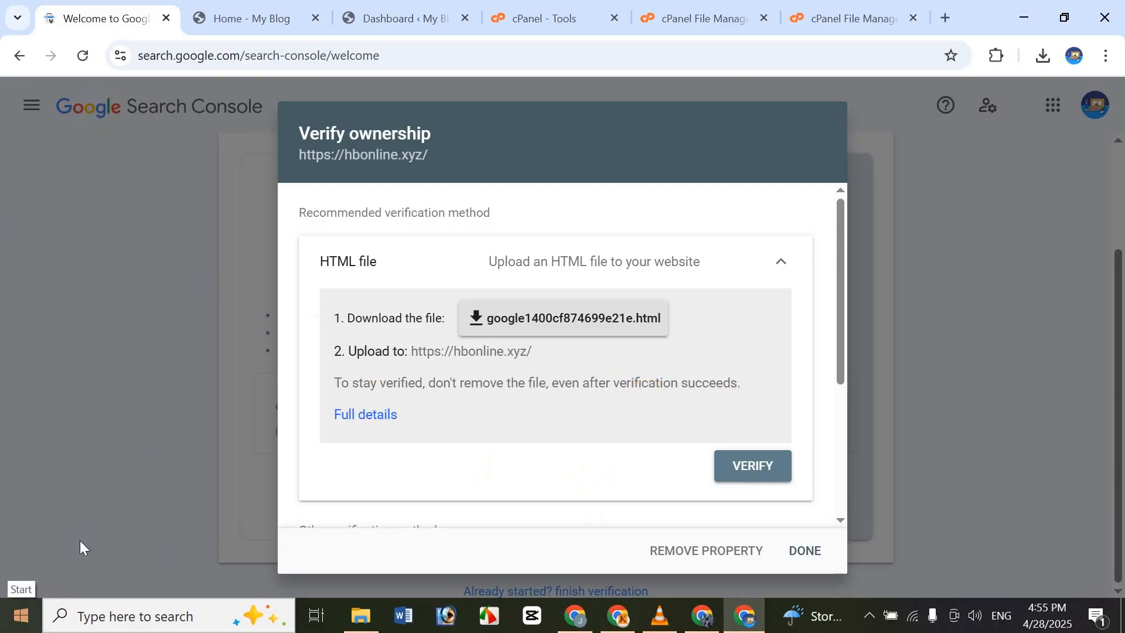
scroll(361, 288, "down", 4)
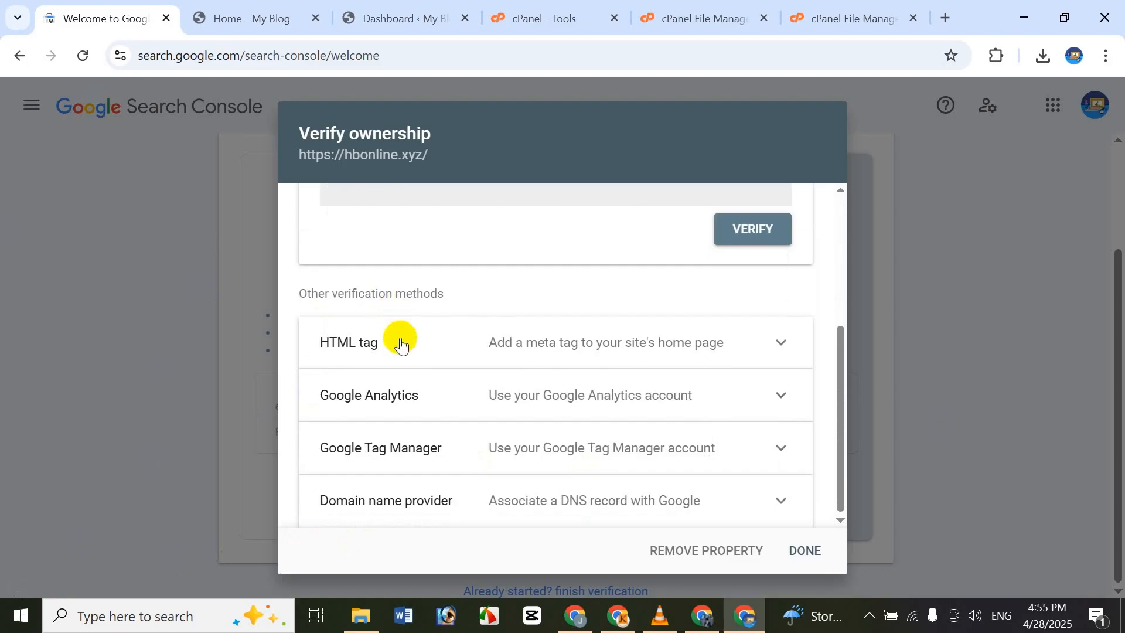
scroll(402, 343, "up", 1)
scroll(404, 363, "down", 1)
left_click(436, 345)
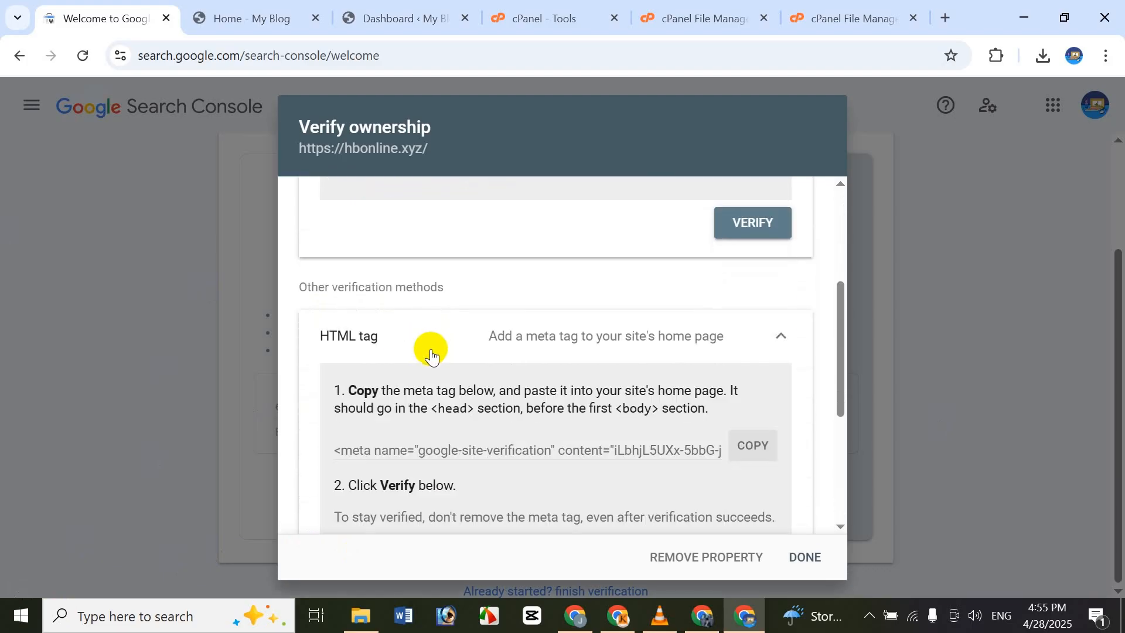
scroll(427, 352, "down", 2)
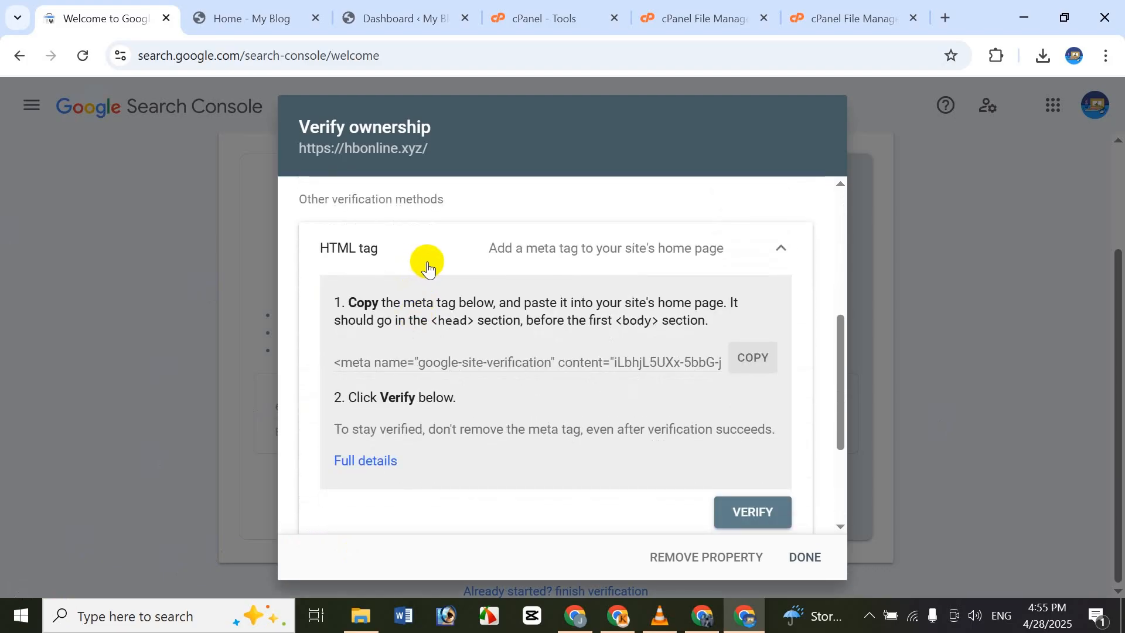
scroll(432, 261, "up", 5)
scroll(363, 282, "down", 5)
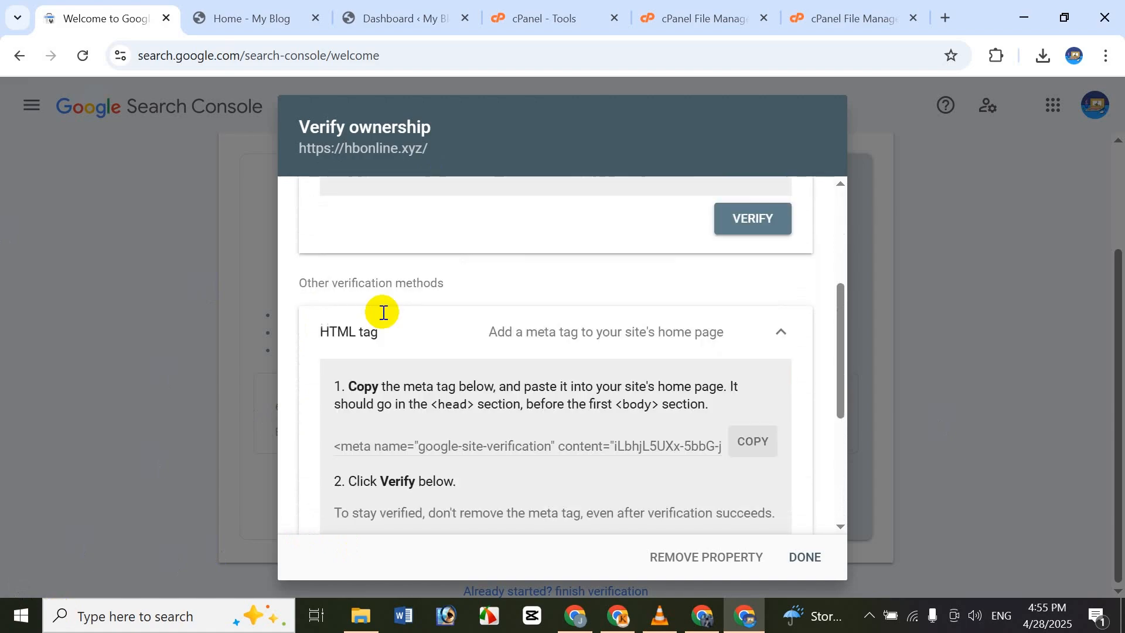
scroll(495, 310, "down", 2)
scroll(479, 273, "up", 2)
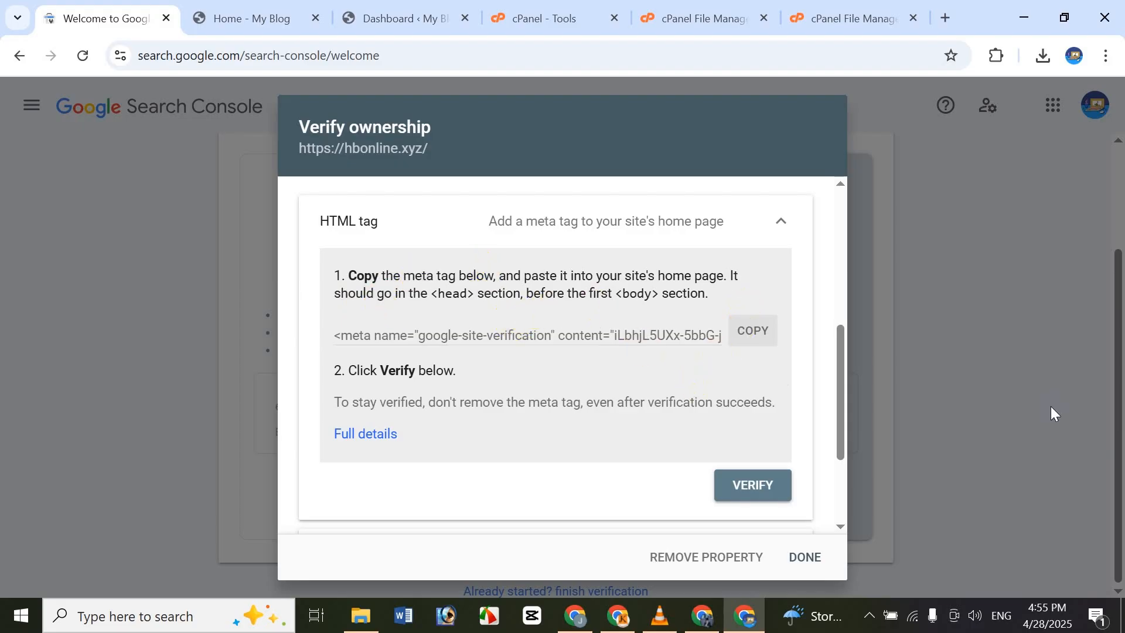
left_click(740, 338)
Step: Decline Chrome's save-password prompt and go to Plugins > Add Plugin in the WordPress admin
left_click(238, 8)
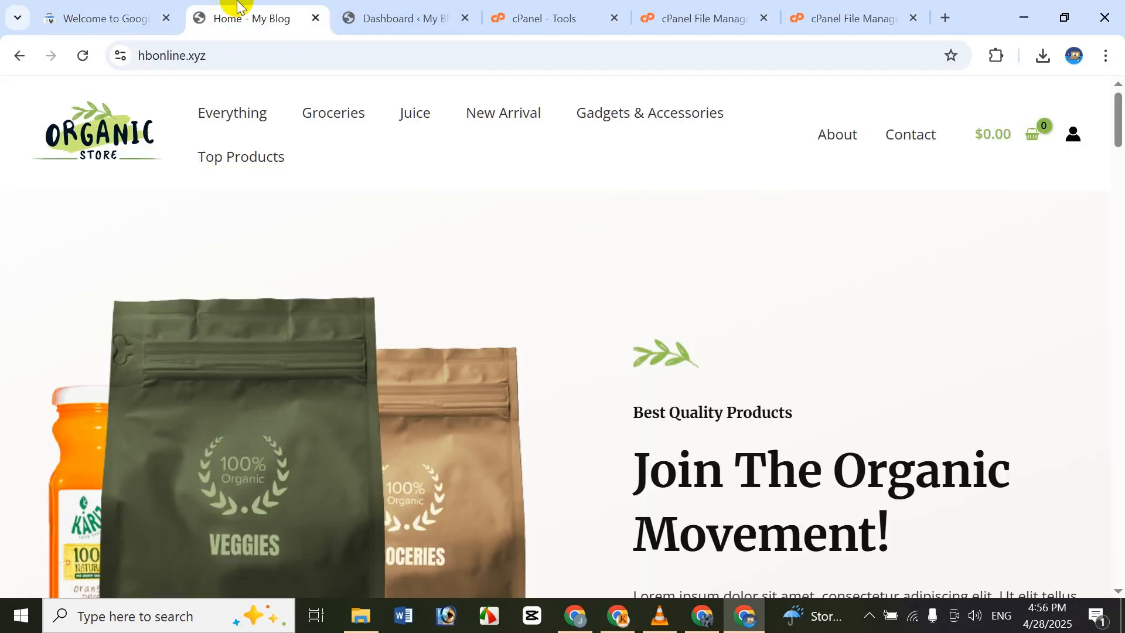
left_click(378, 12)
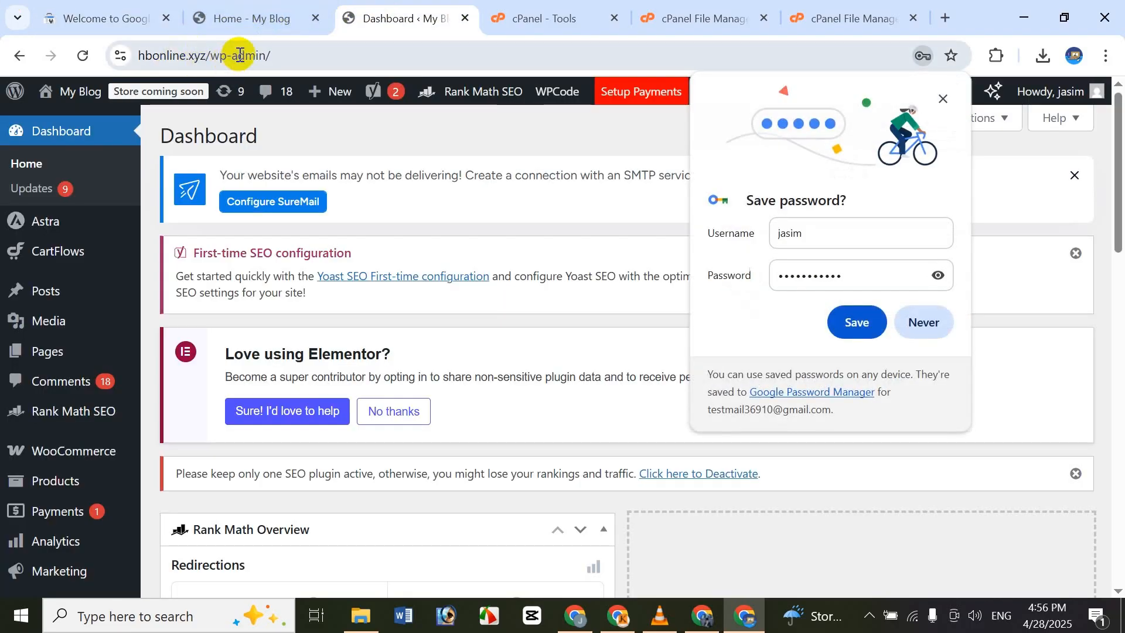
left_click(923, 322)
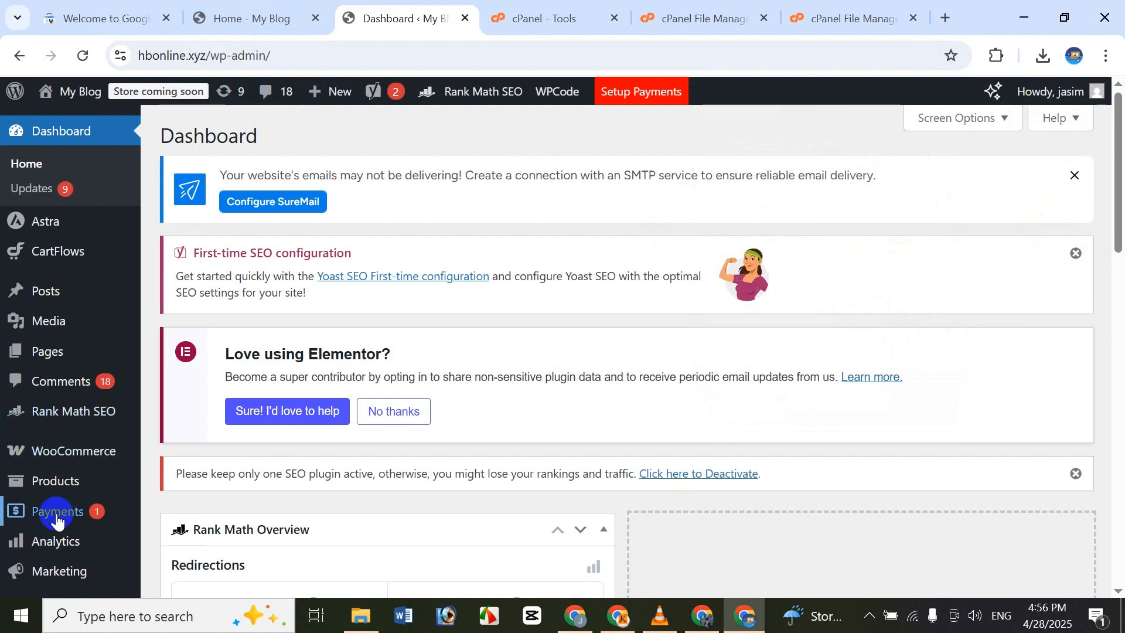
scroll(29, 422, "down", 5)
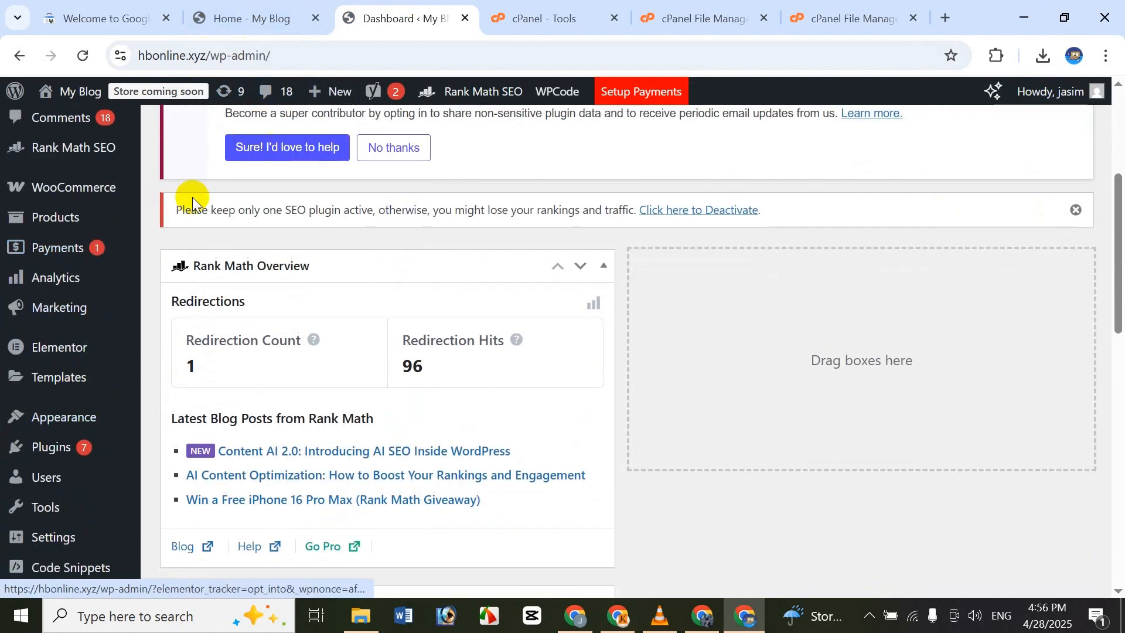
mouse_move(92, 445)
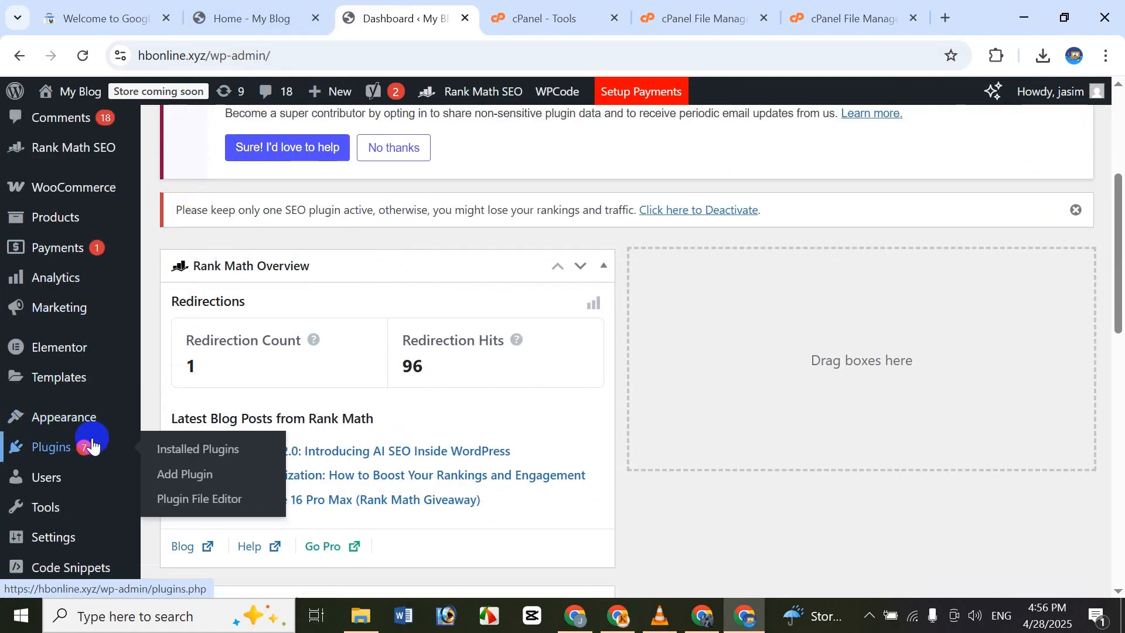
left_click(201, 482)
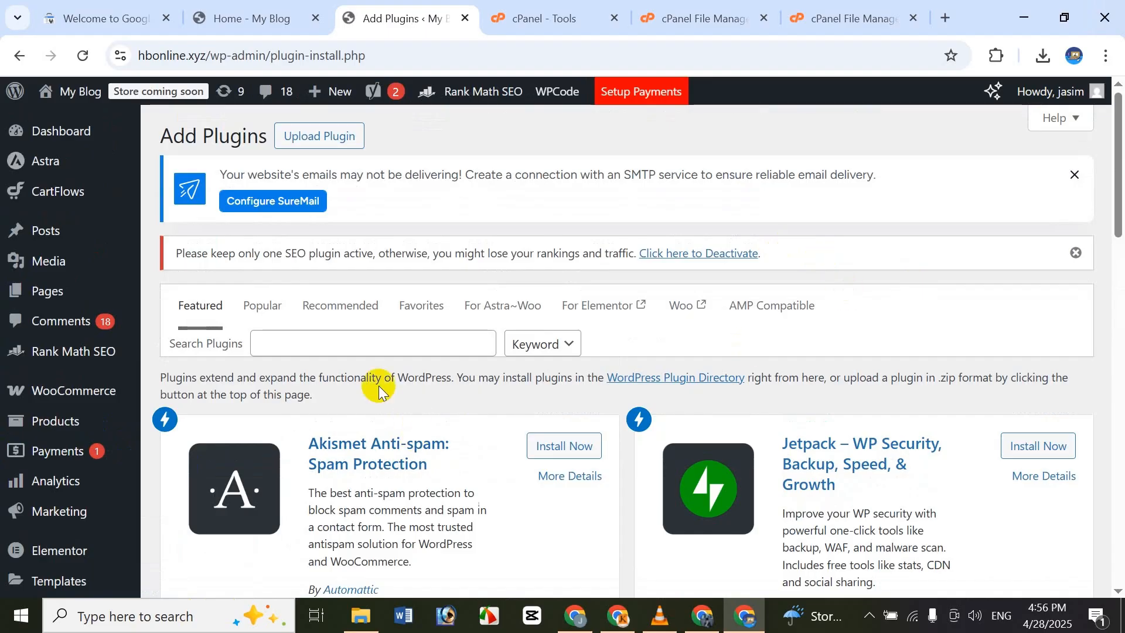
Step: Search plugins for 'insert header footer' and review the 319 results, with WPCode already Active
left_click(381, 325)
left_click(393, 346)
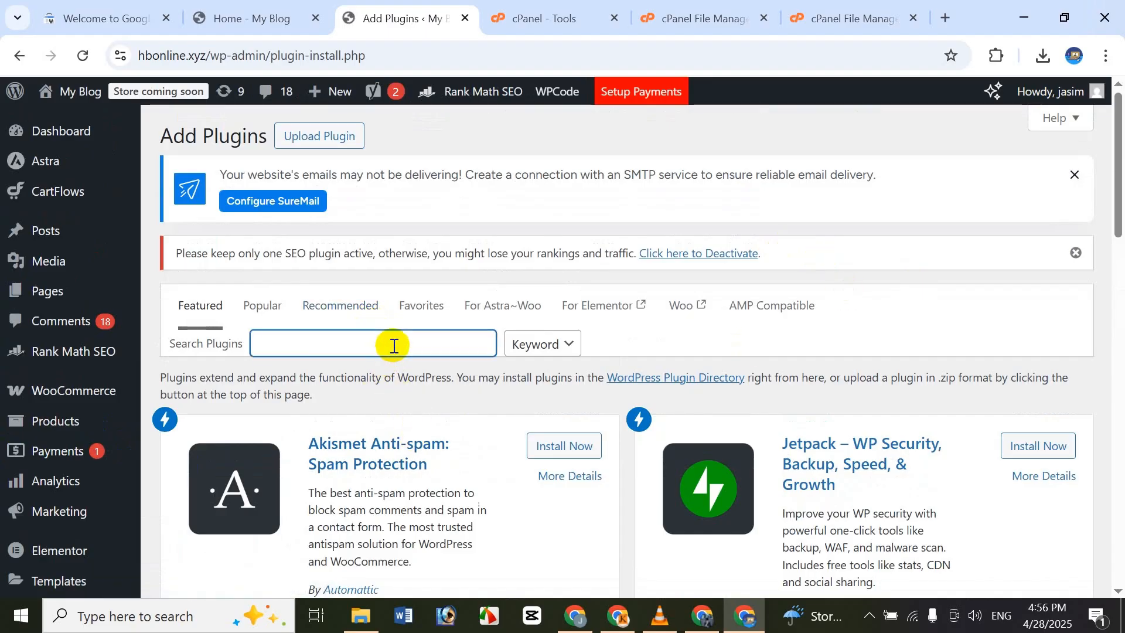
type("insert header footer")
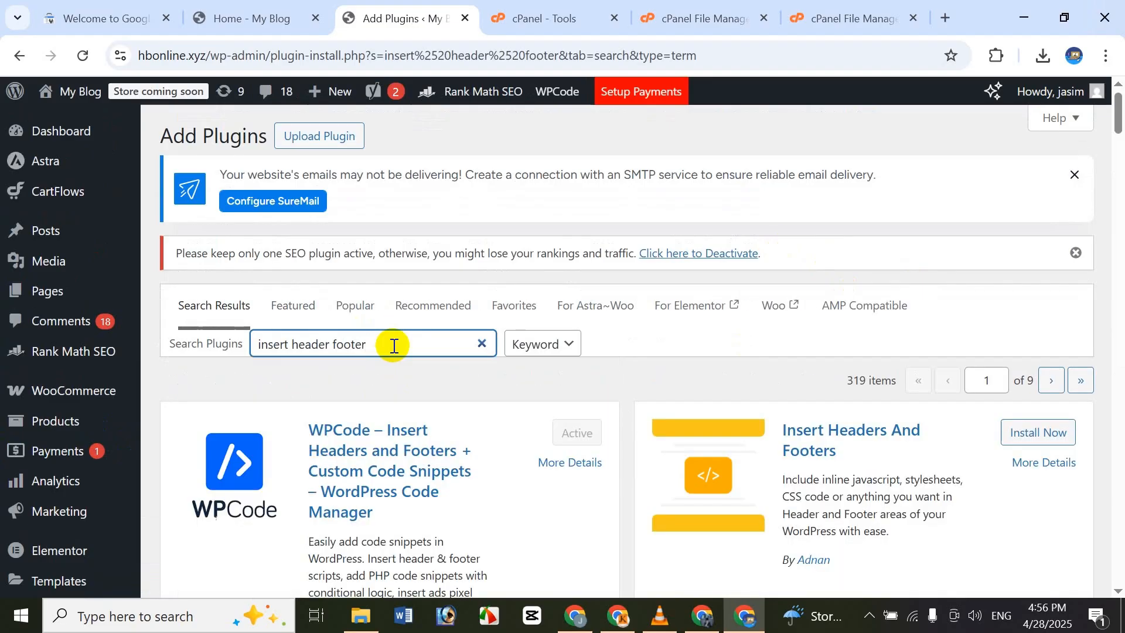
scroll(394, 337, "down", 3)
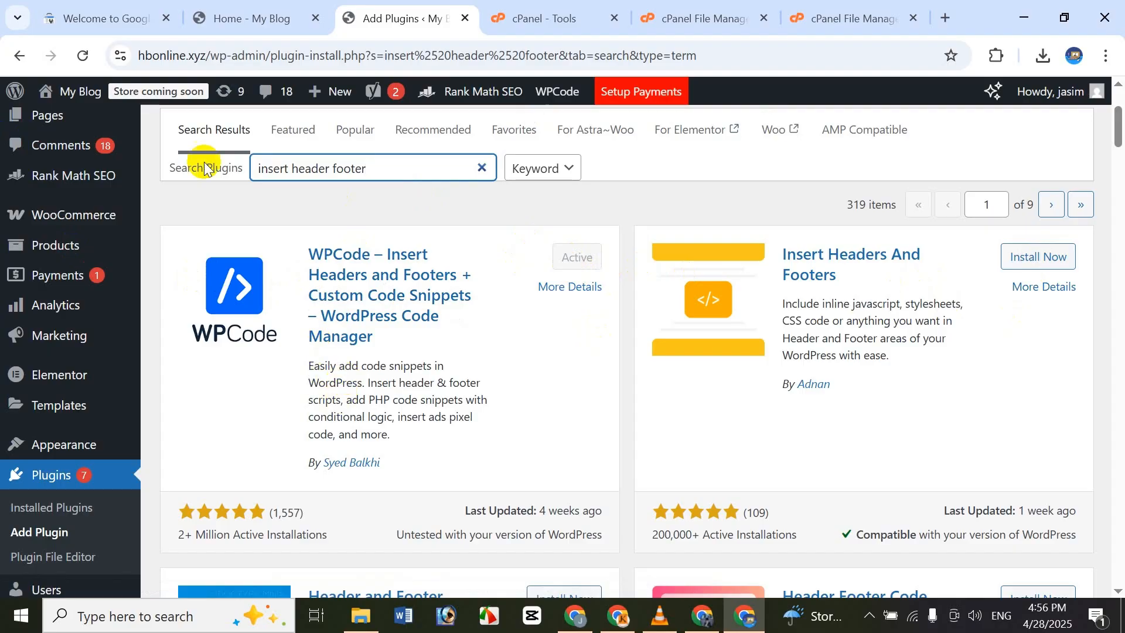
left_click(129, 175)
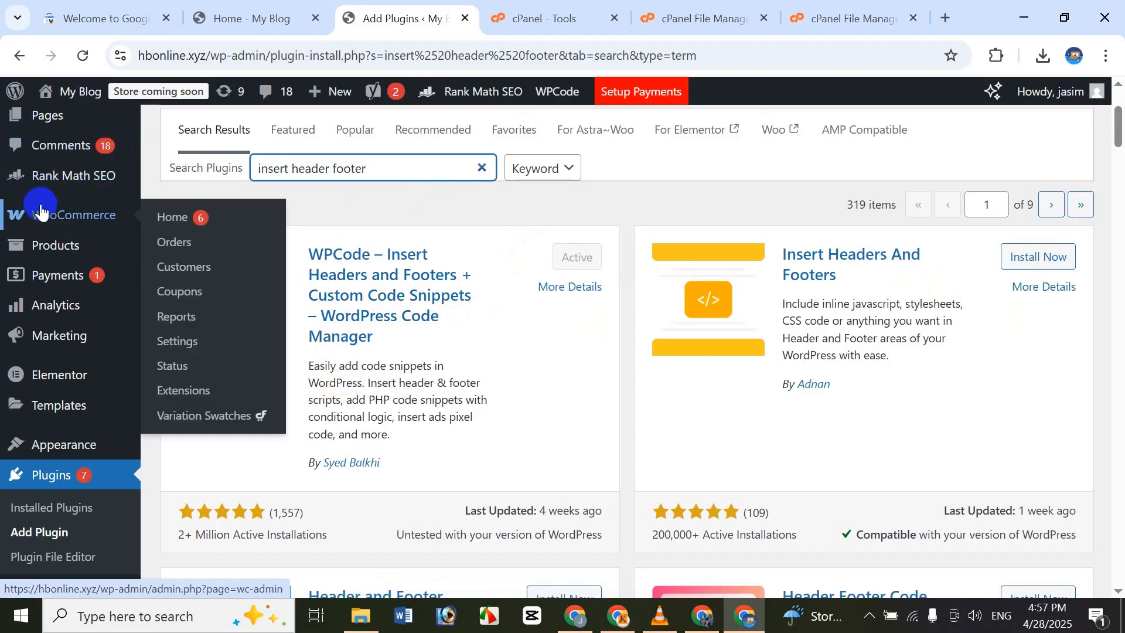
scroll(64, 352, "down", 7)
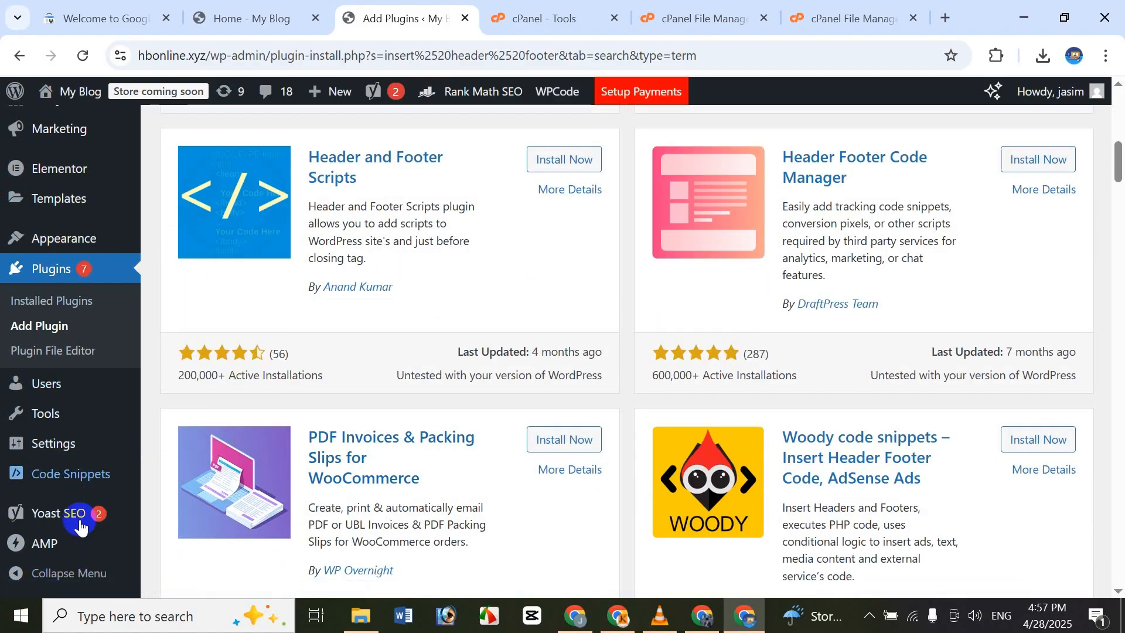
mouse_move(79, 494)
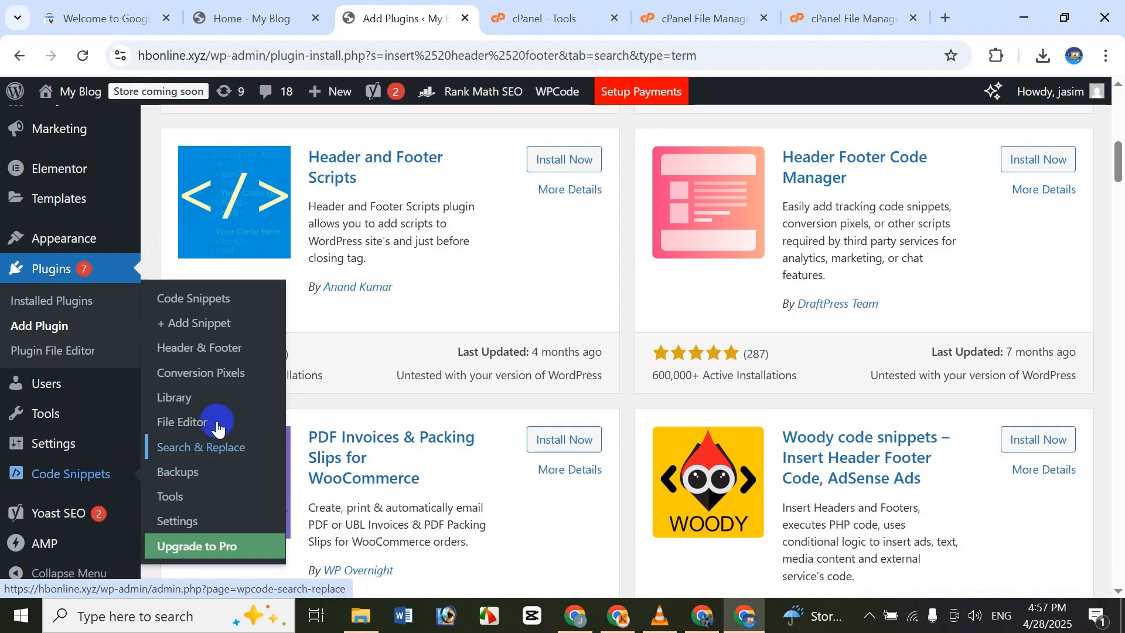
Step: Paste the Google meta tag into the Header box of WPCode's Global Header and Footer page
left_click(243, 347)
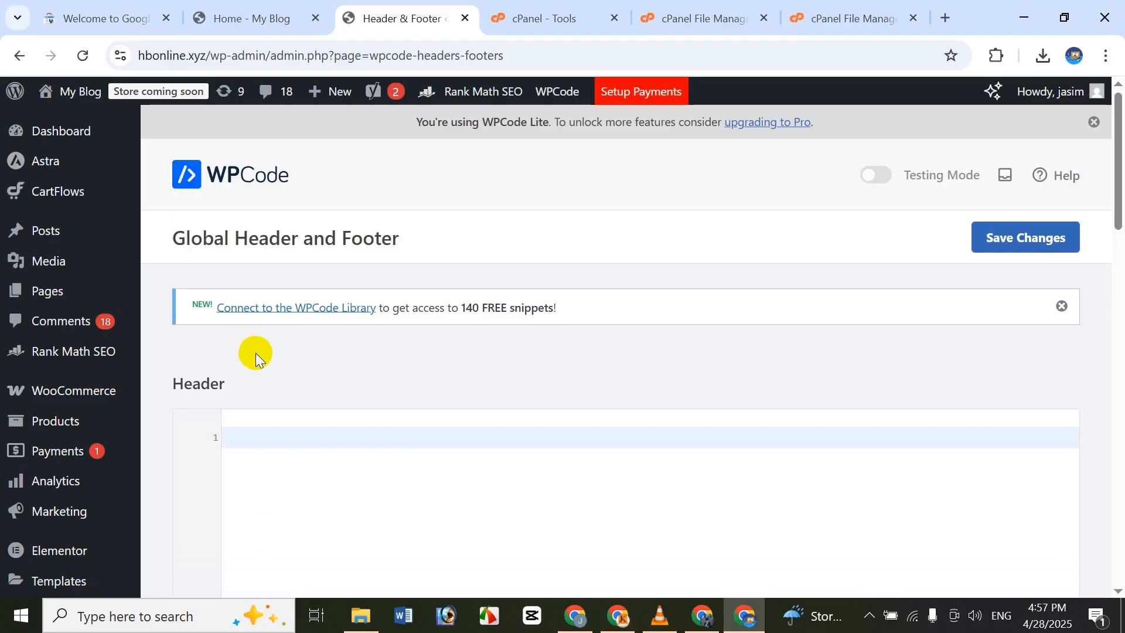
scroll(435, 407, "down", 4)
scroll(503, 289, "up", 3)
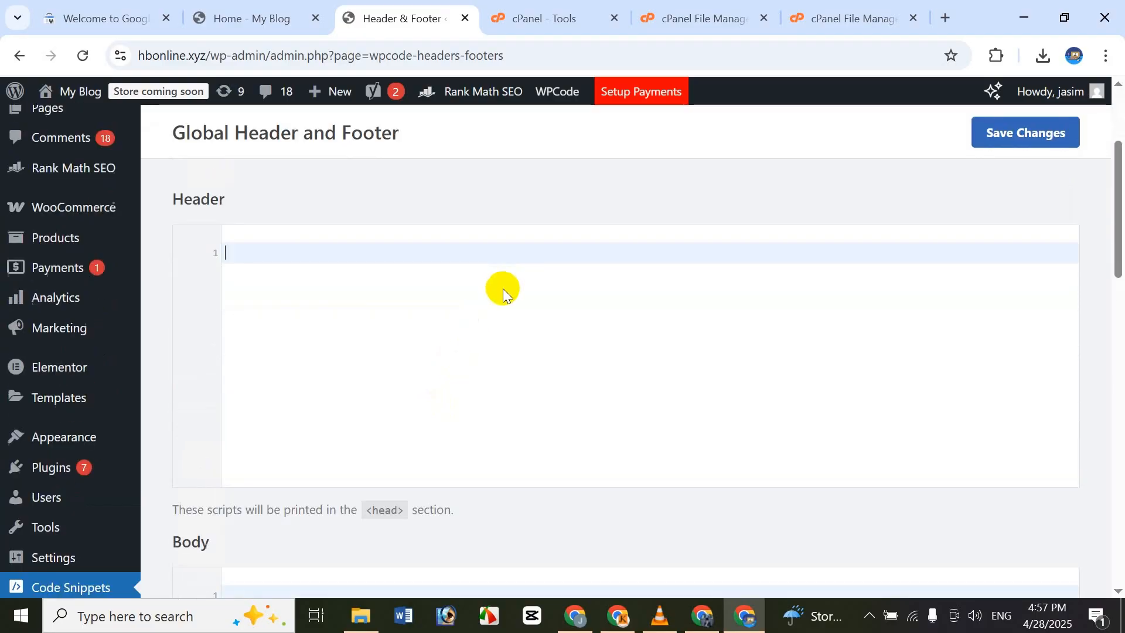
scroll(469, 334, "down", 8)
scroll(407, 373, "down", 4)
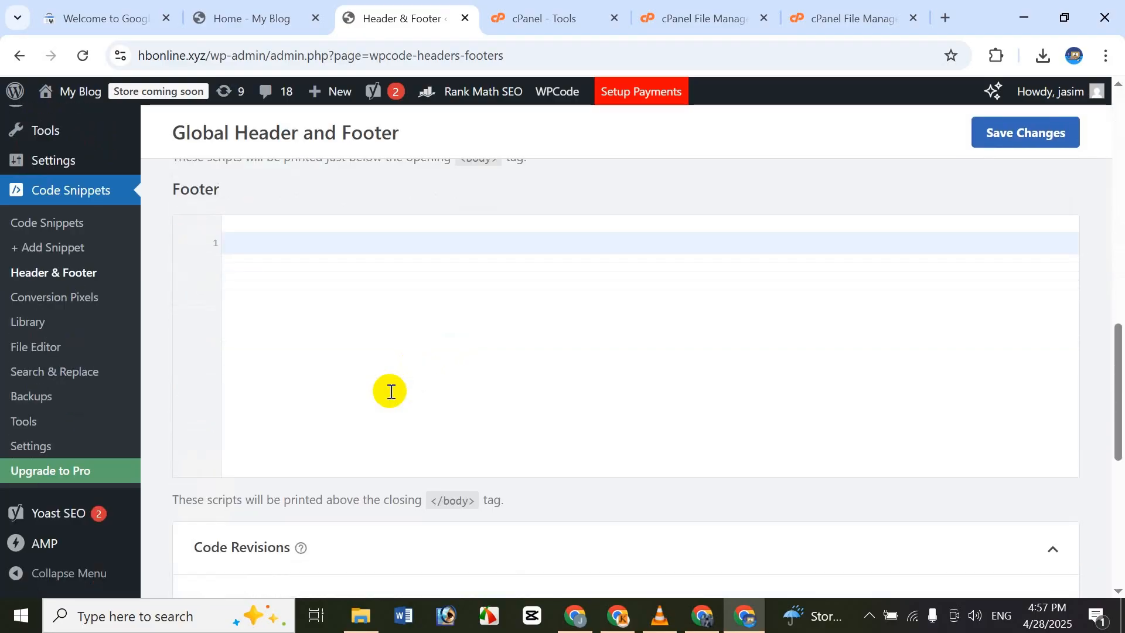
scroll(389, 389, "up", 12)
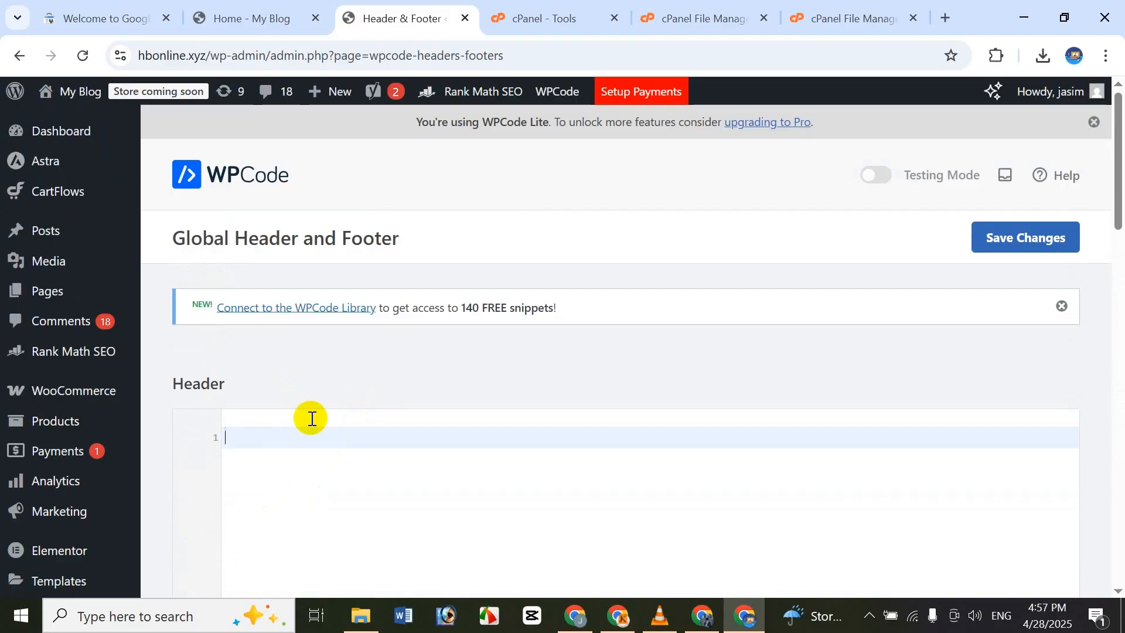
key("ctrl+v")
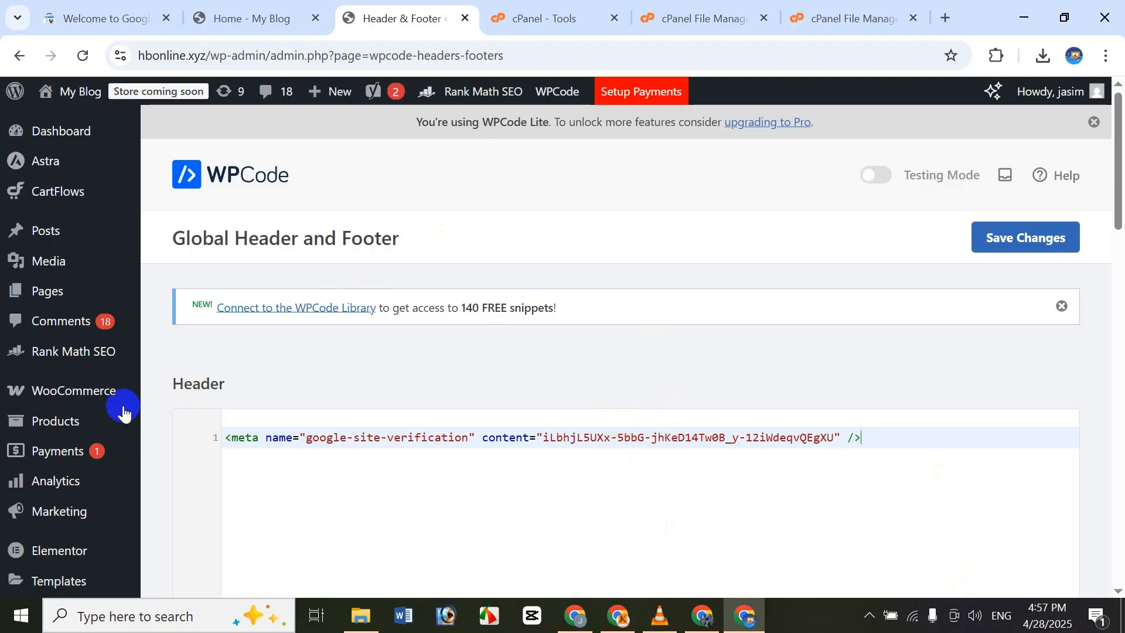
mouse_move(65, 355)
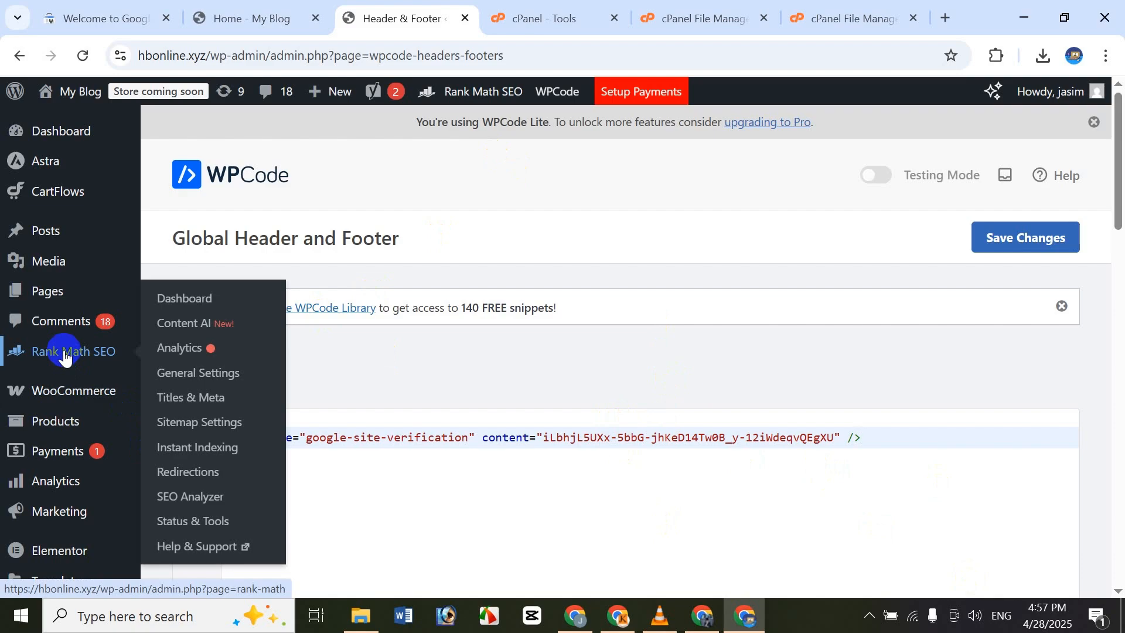
Step: Open Rank Math SEO General Settings on the Webmaster Tools verification fields
left_click(64, 355)
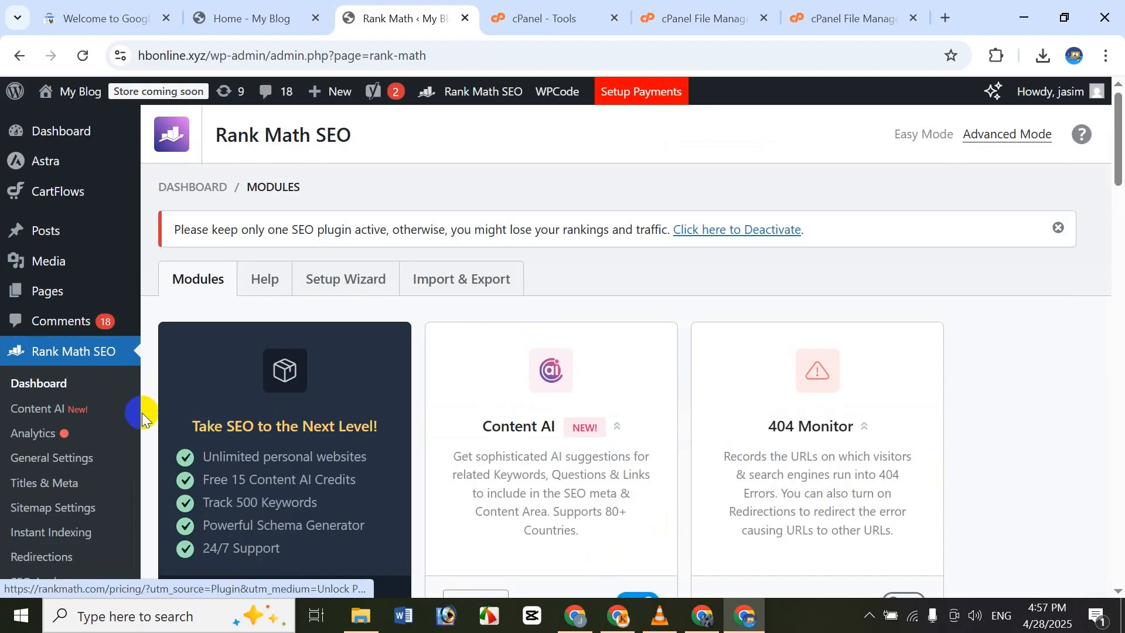
left_click(94, 464)
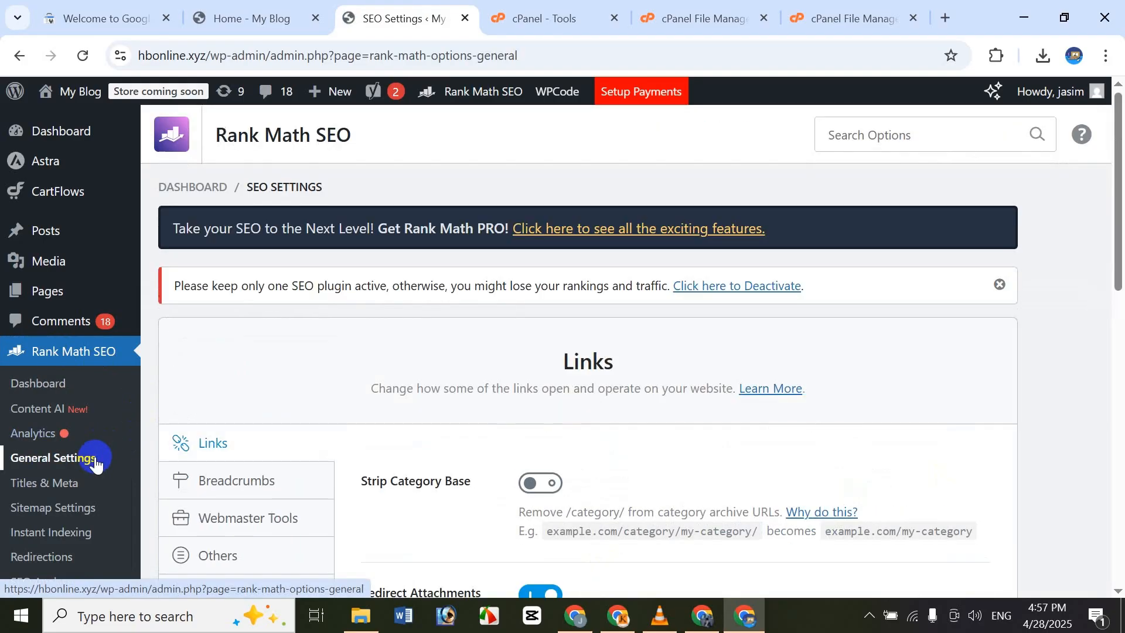
scroll(283, 434, "down", 3)
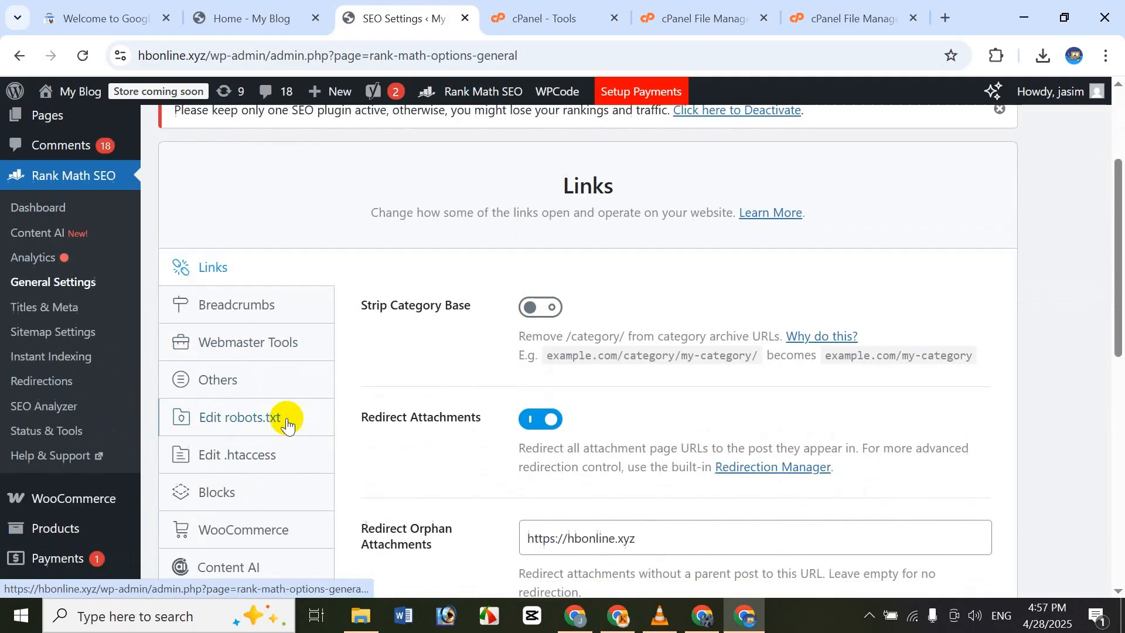
left_click(246, 344)
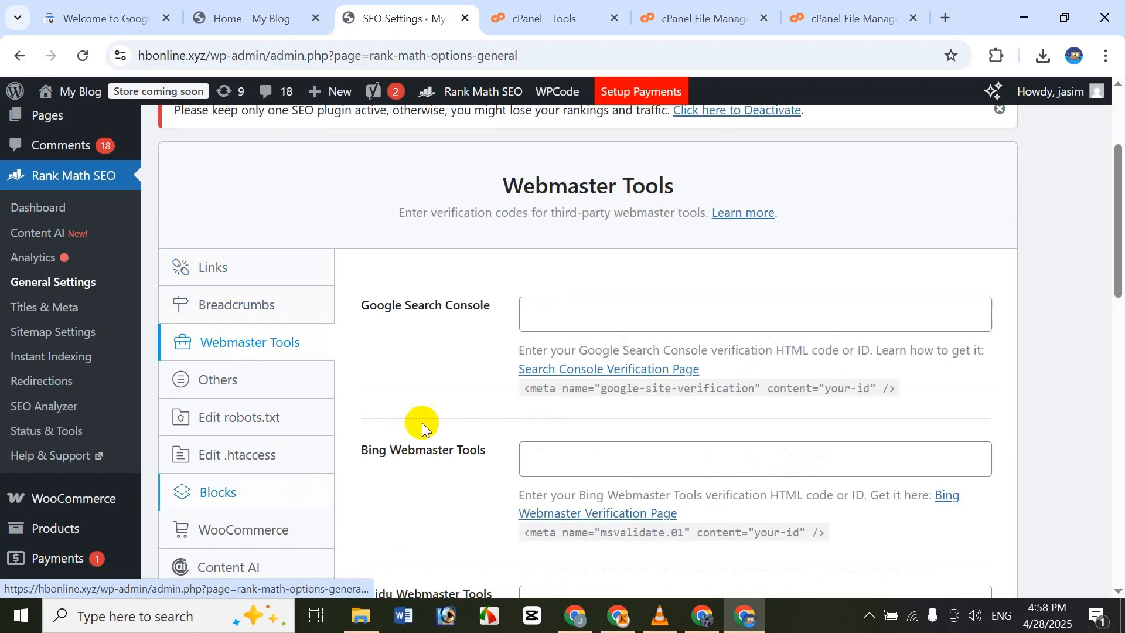
left_click(615, 304)
scroll(547, 314, "down", 3)
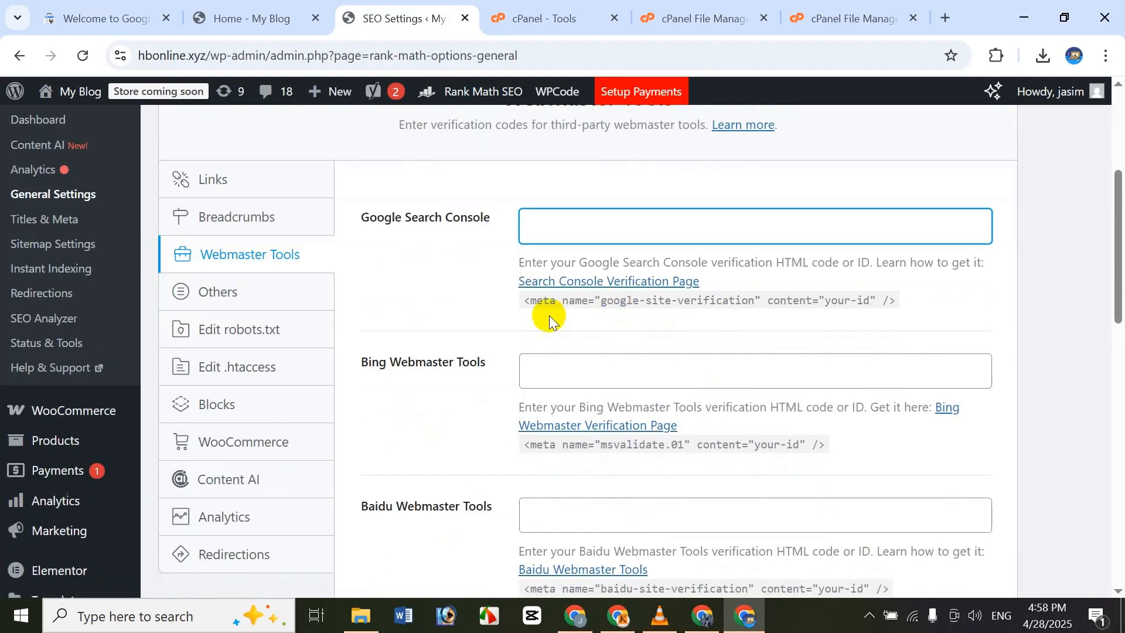
scroll(494, 392, "down", 3)
scroll(494, 393, "up", 4)
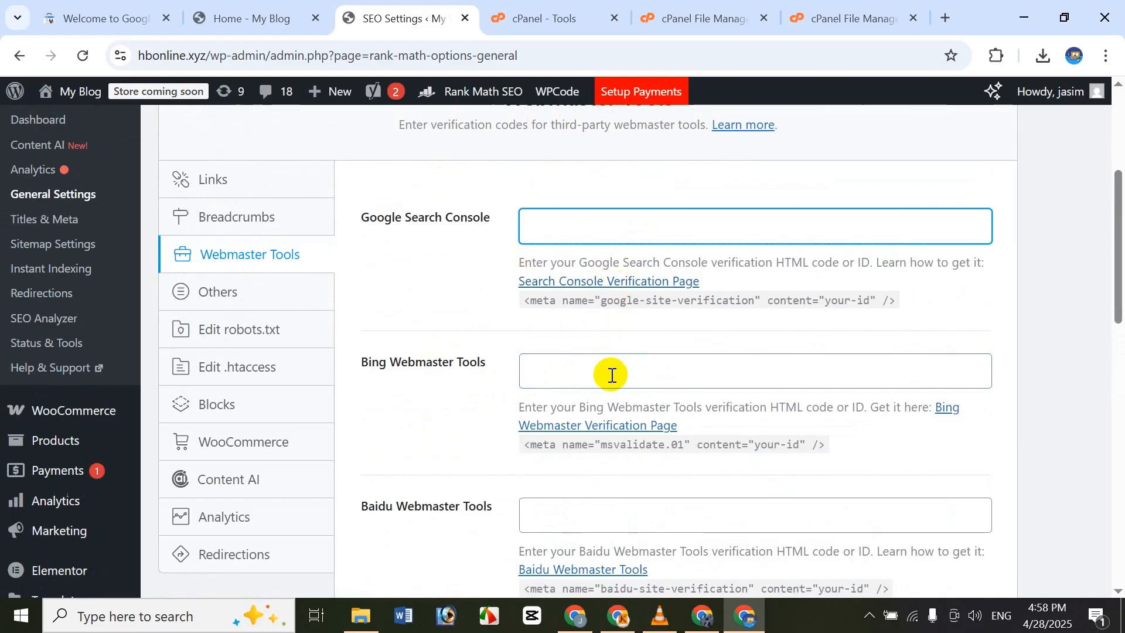
left_click(648, 360)
scroll(740, 369, "down", 3)
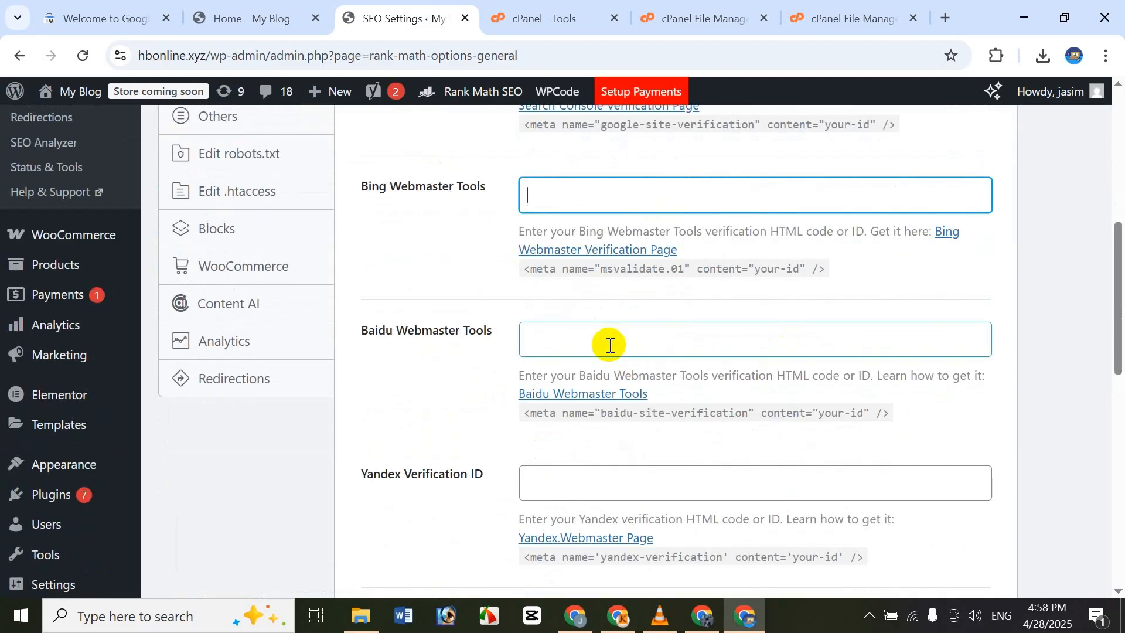
left_click(648, 351)
scroll(793, 399, "down", 6)
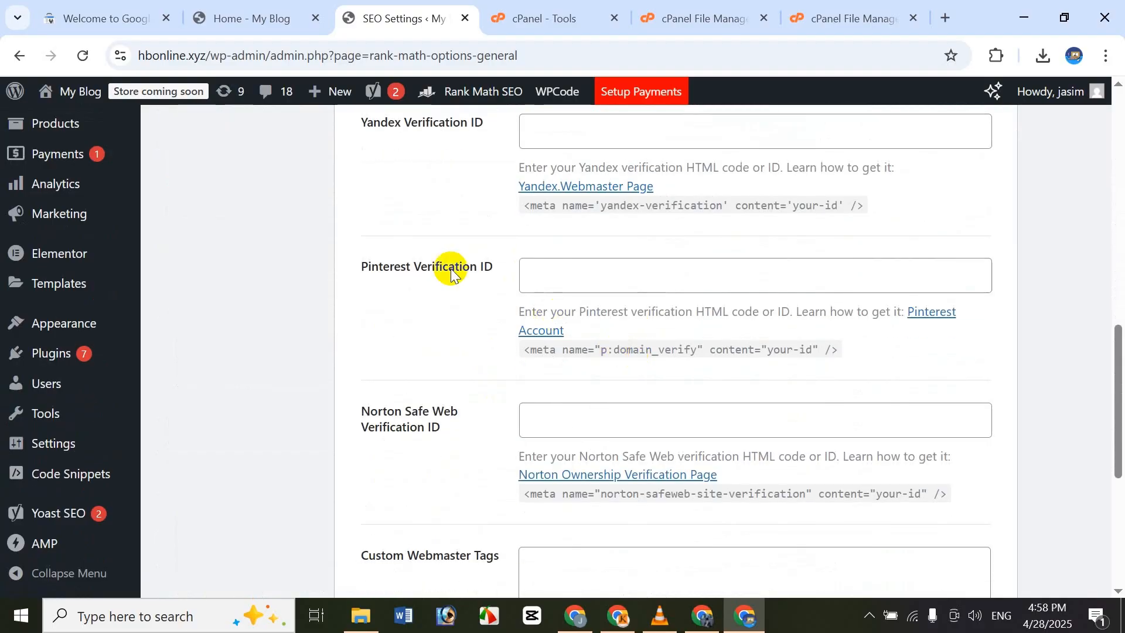
scroll(417, 441, "down", 2)
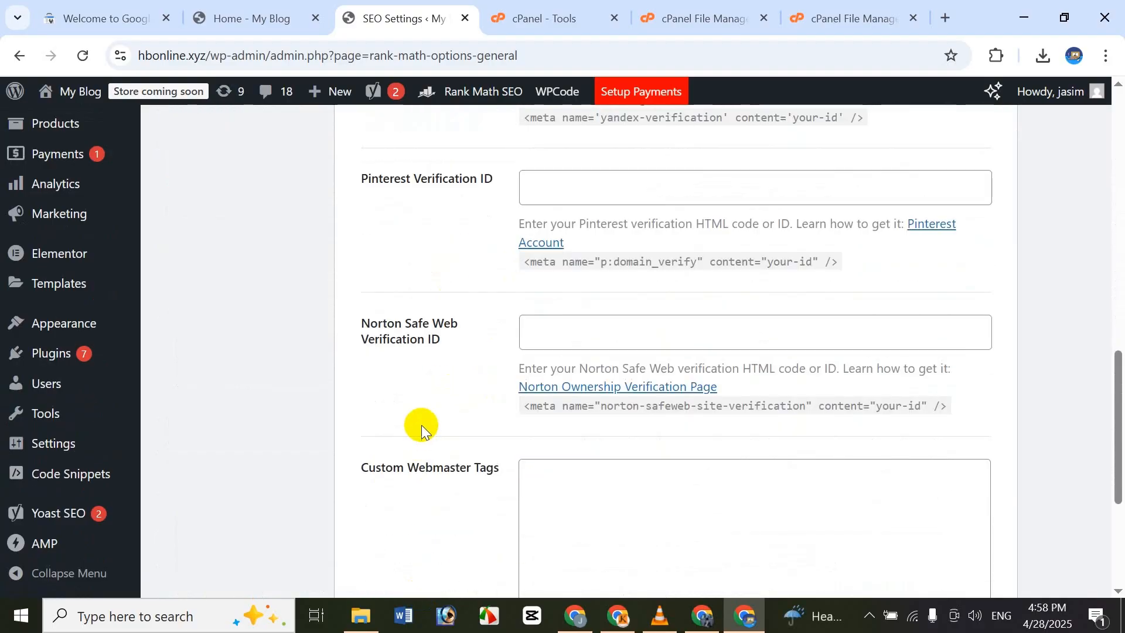
scroll(422, 419, "down", 1)
scroll(417, 417, "down", 2)
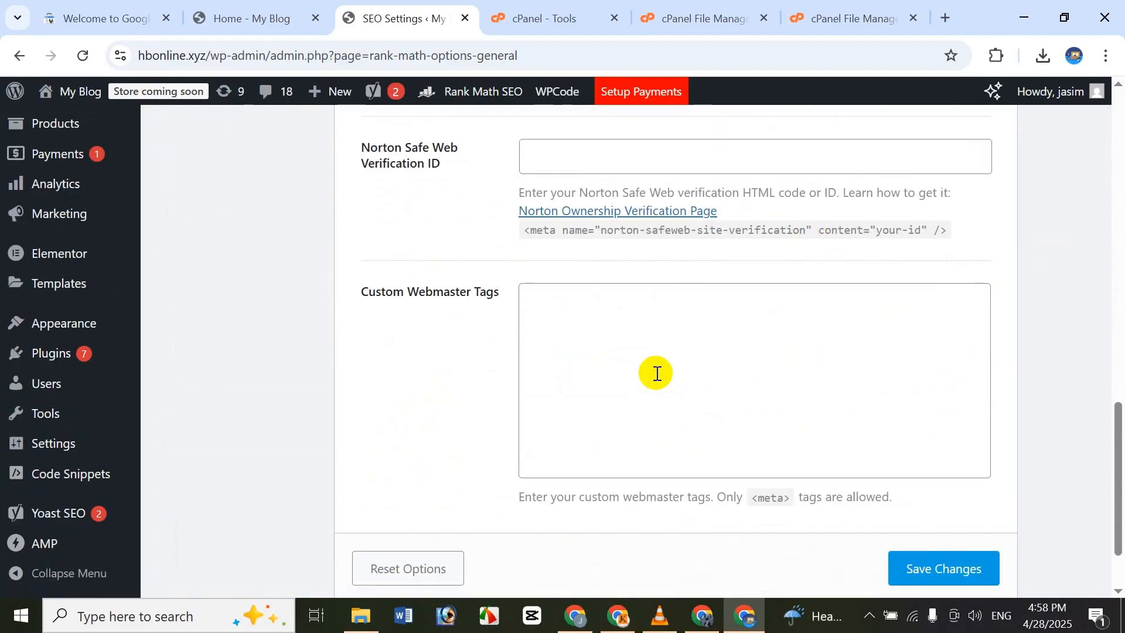
scroll(595, 465, "up", 15)
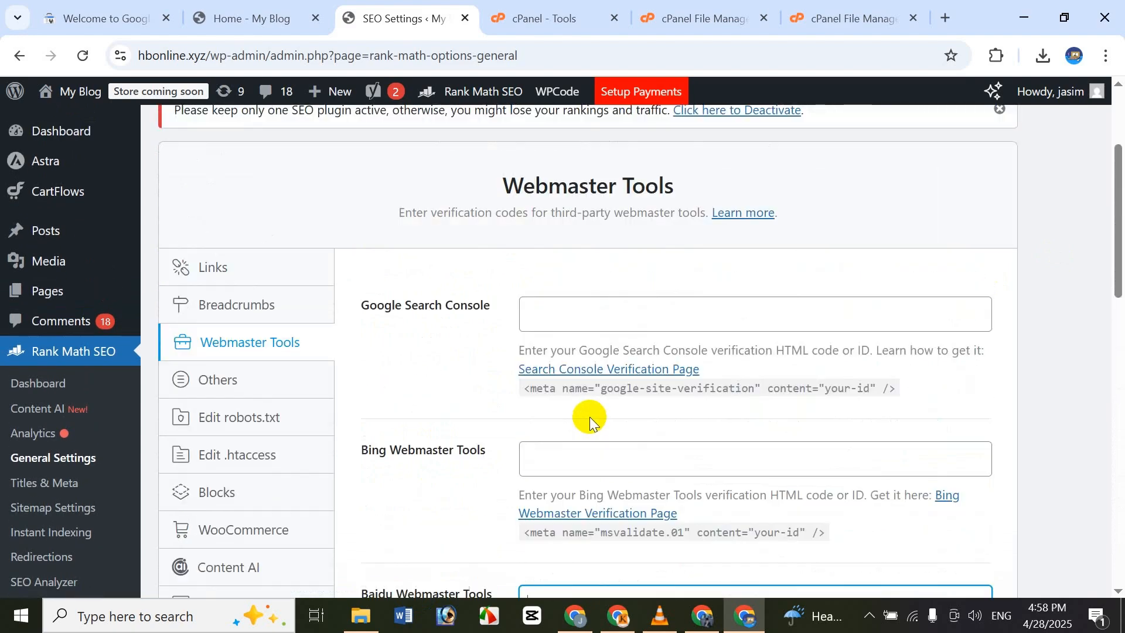
Step: Paste the Google verification meta tag into the Google Search Console field
left_click(593, 305)
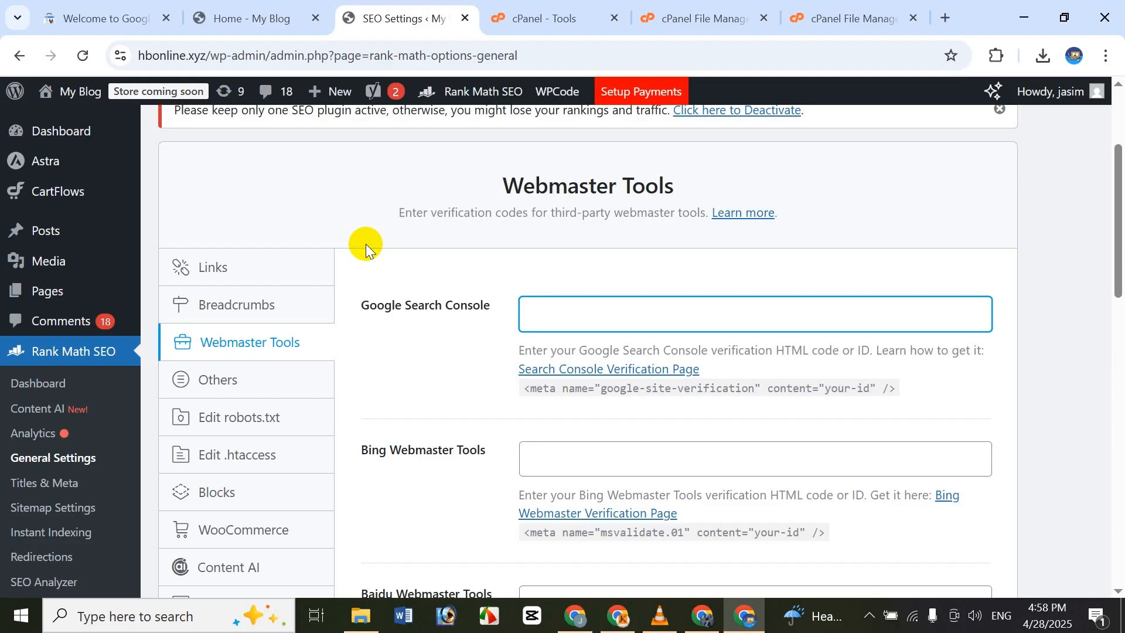
type("<meta name=\"google-site-verification\" content=\"iLbhjL5UXx-5bbG-jhKeD14Tw0B_y-12iWdeqvQEgXU\" />")
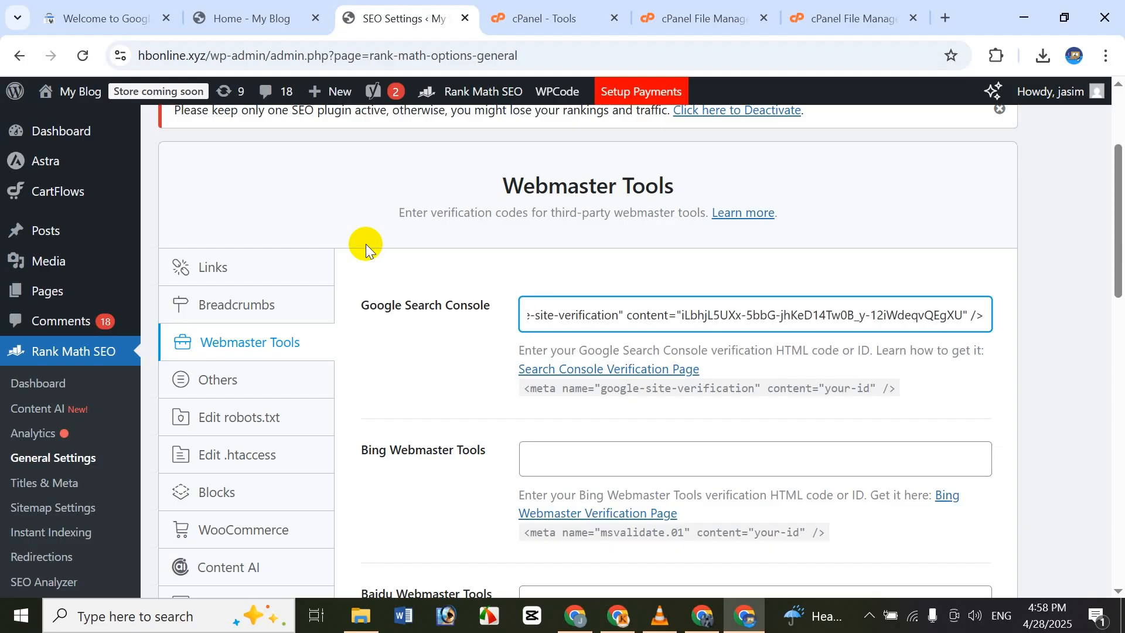
key("Home")
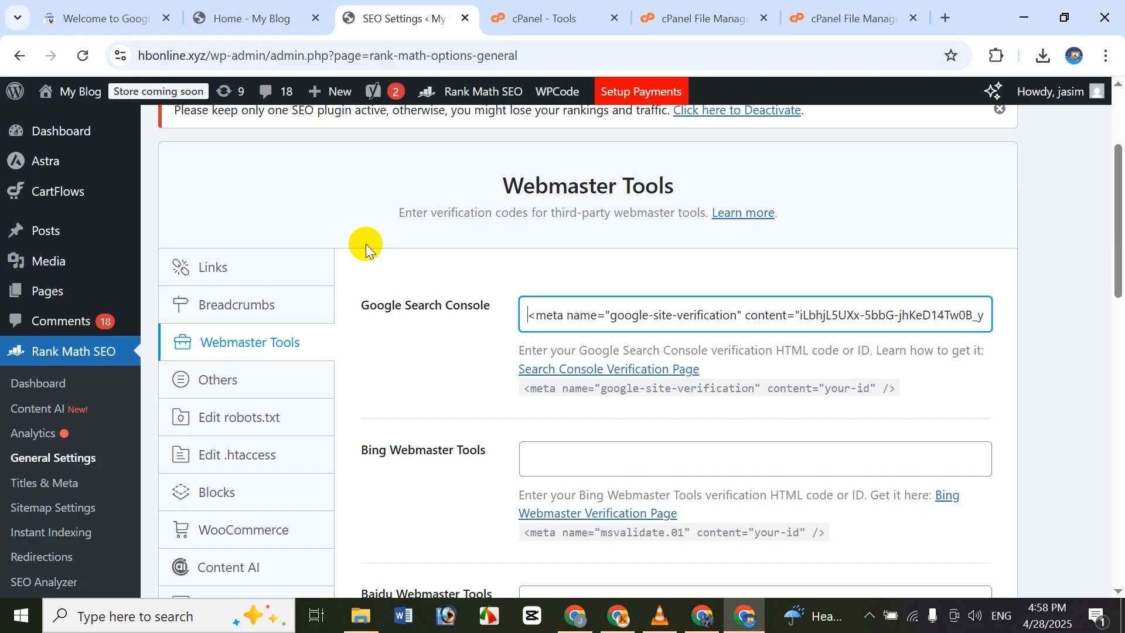
scroll(564, 240, "down", 12)
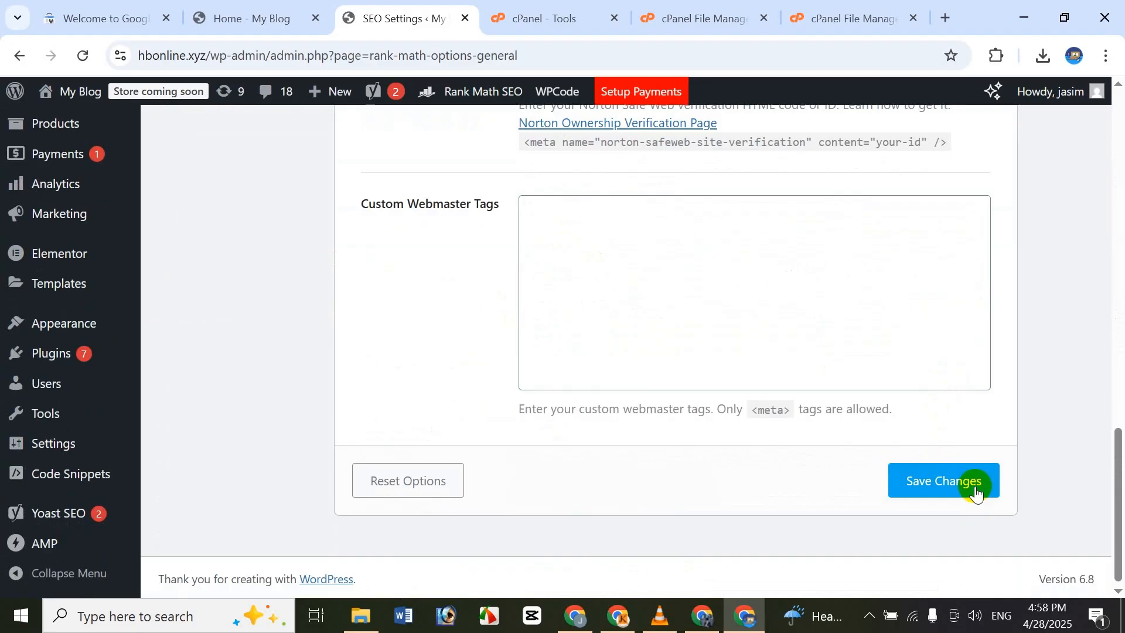
scroll(121, 327, "up", 12)
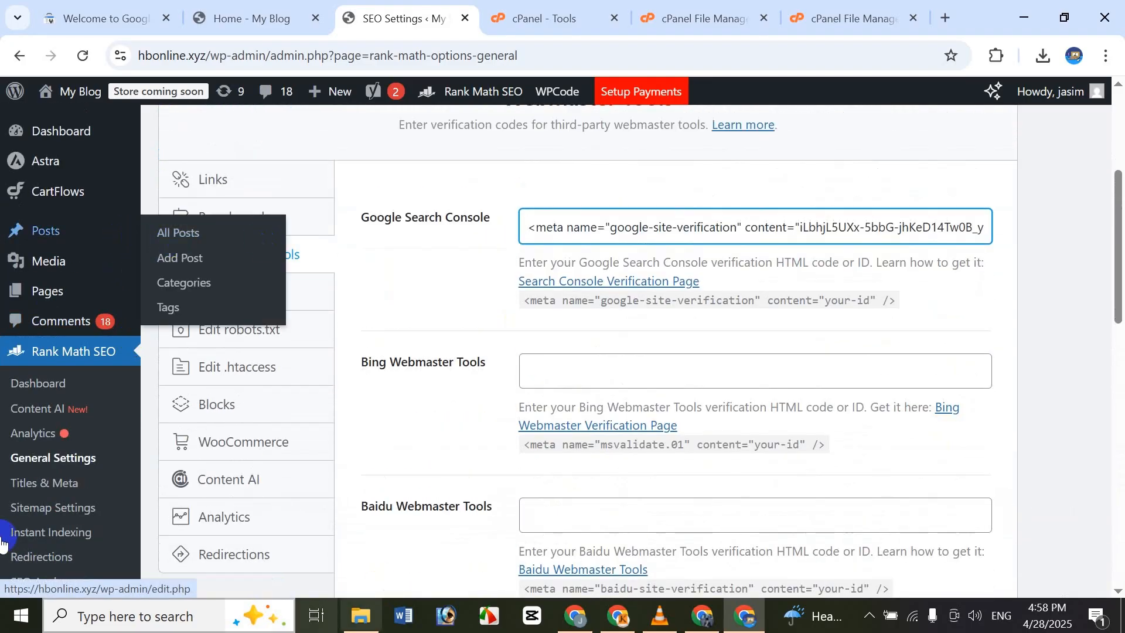
scroll(114, 391, "down", 12)
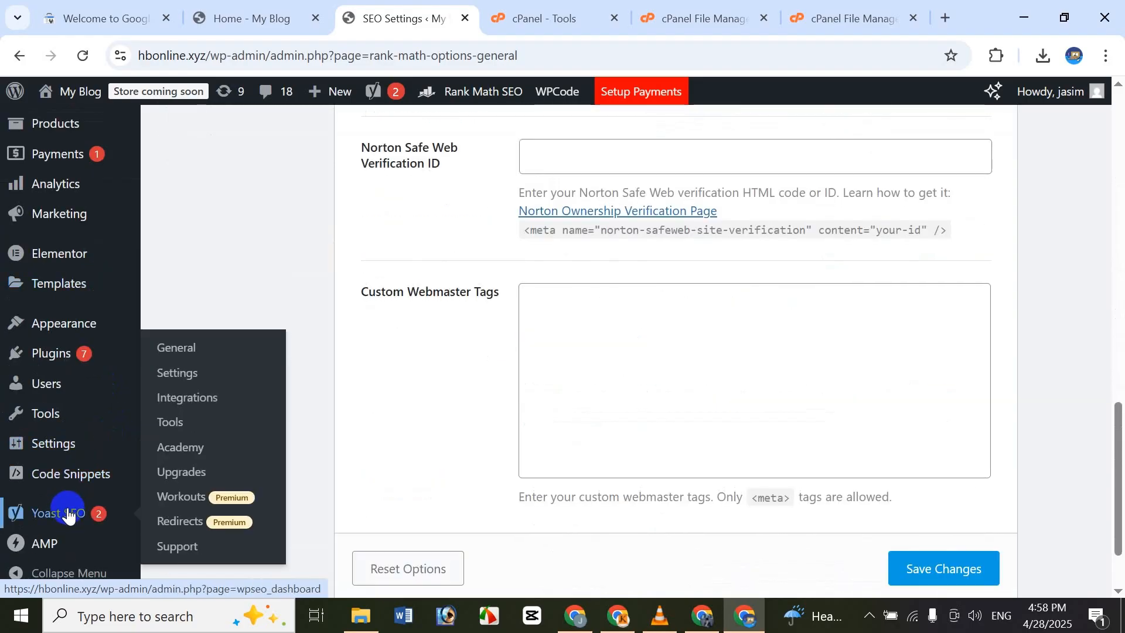
Step: Open Yoast SEO Settings, leaving the Rank Math page without saving
left_click(230, 370)
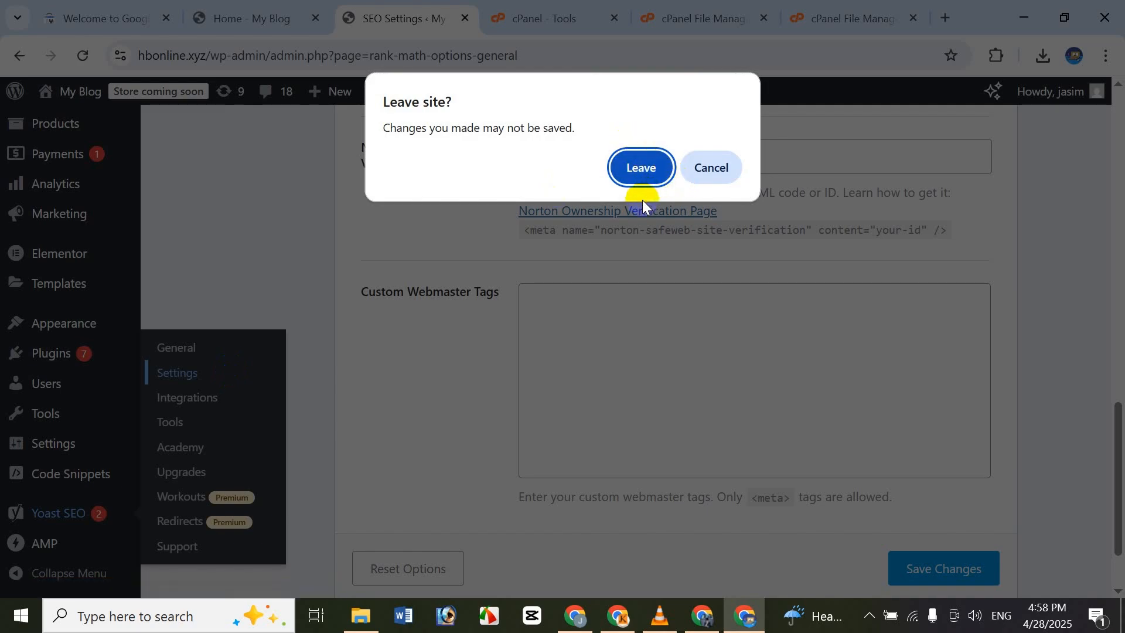
left_click(650, 170)
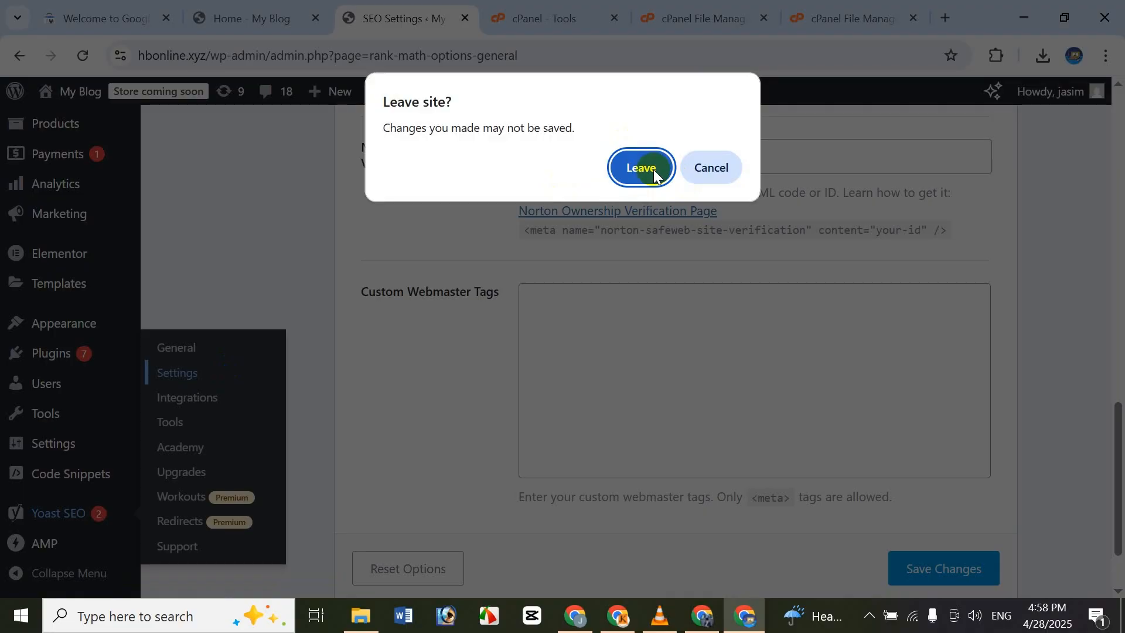
left_click(641, 168)
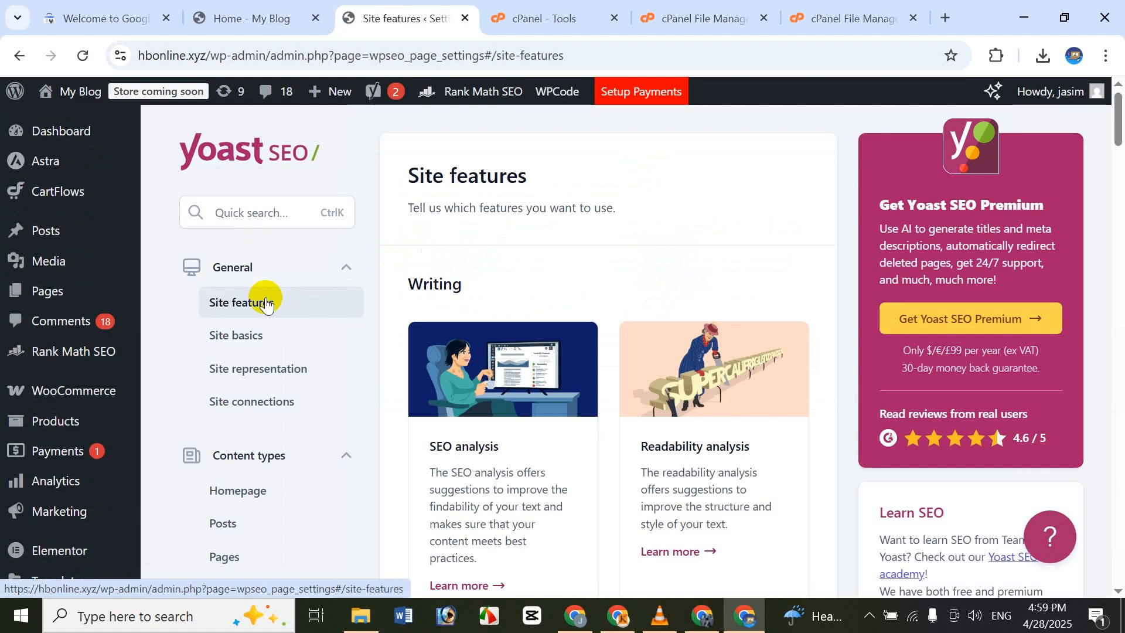
Step: Paste the Google verification code into Yoast's Site connections Google field and save changes
left_click(258, 416)
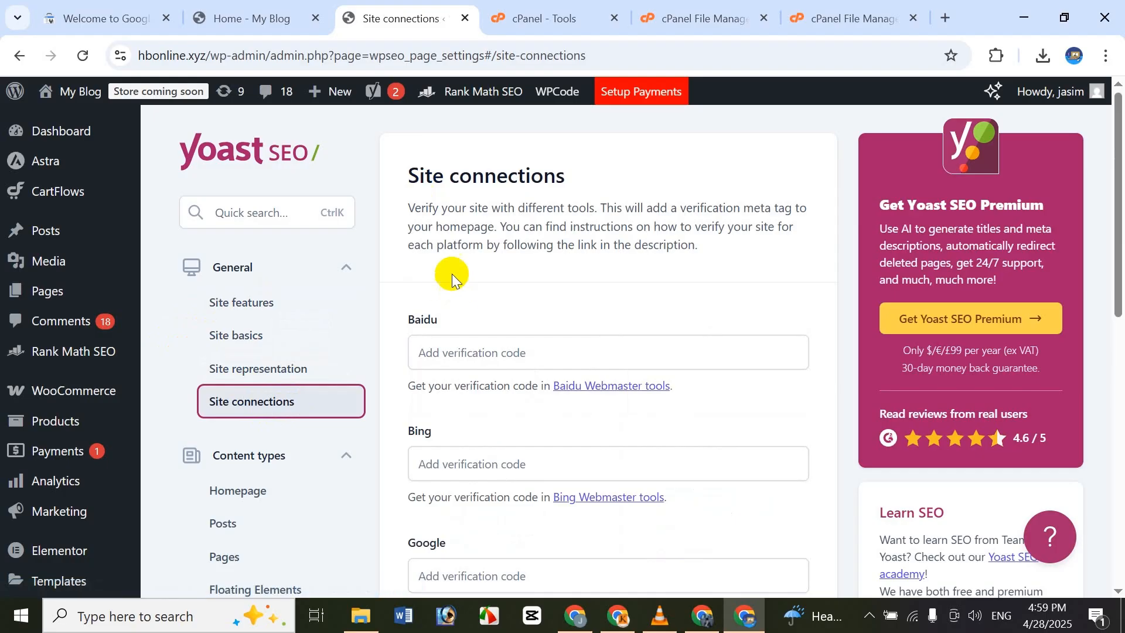
scroll(404, 302, "down", 1)
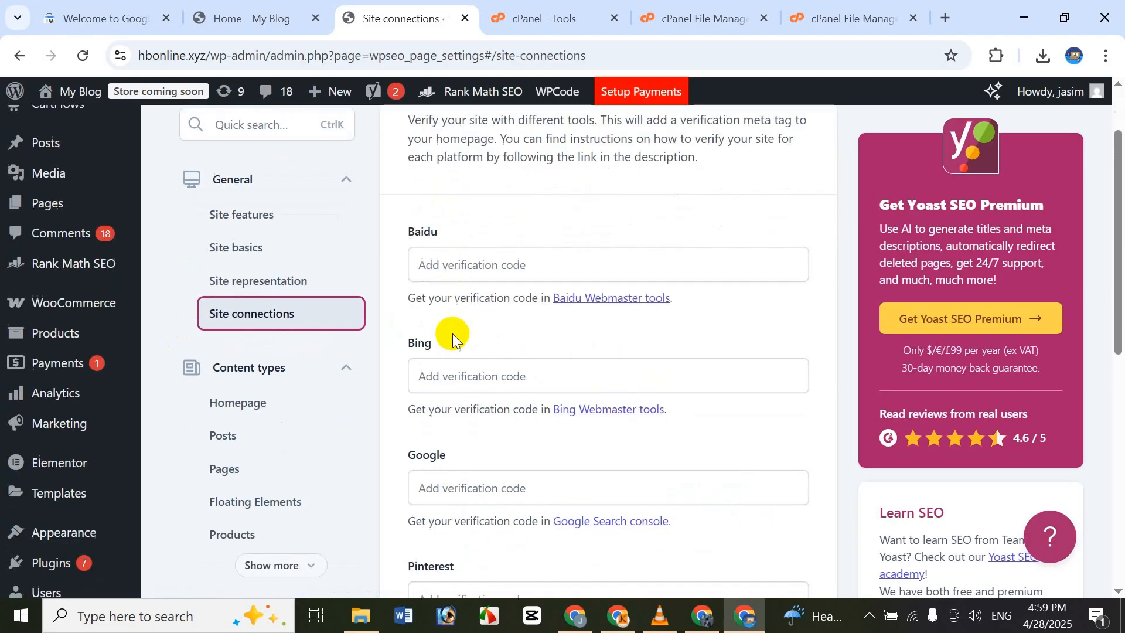
scroll(484, 367, "down", 2)
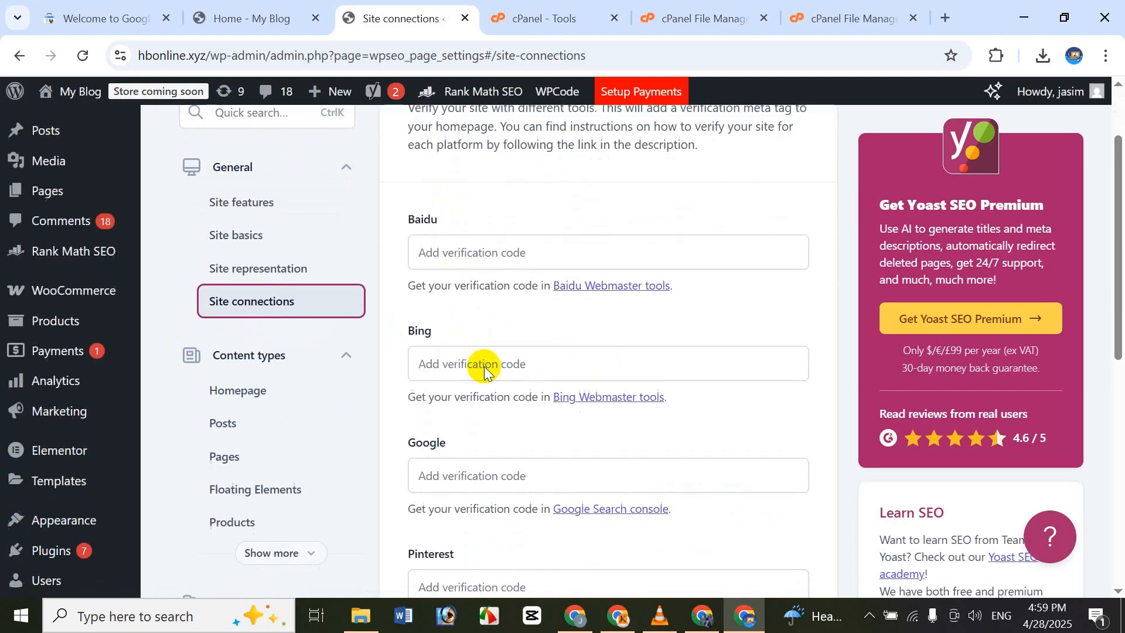
scroll(474, 380, "down", 2)
scroll(486, 340, "up", 2)
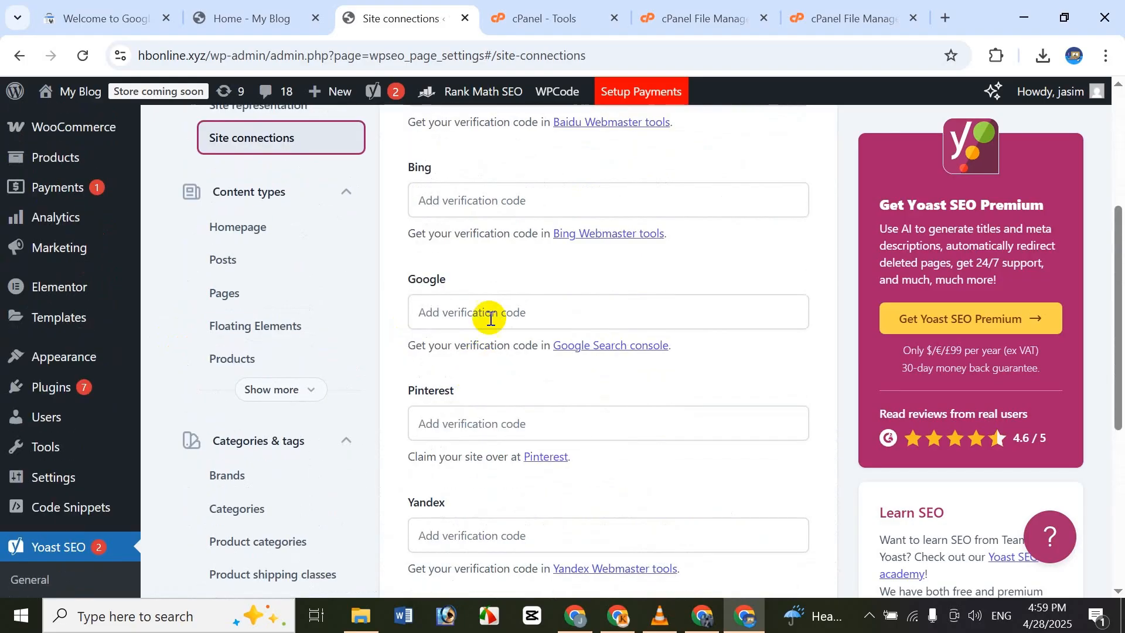
left_click(494, 311)
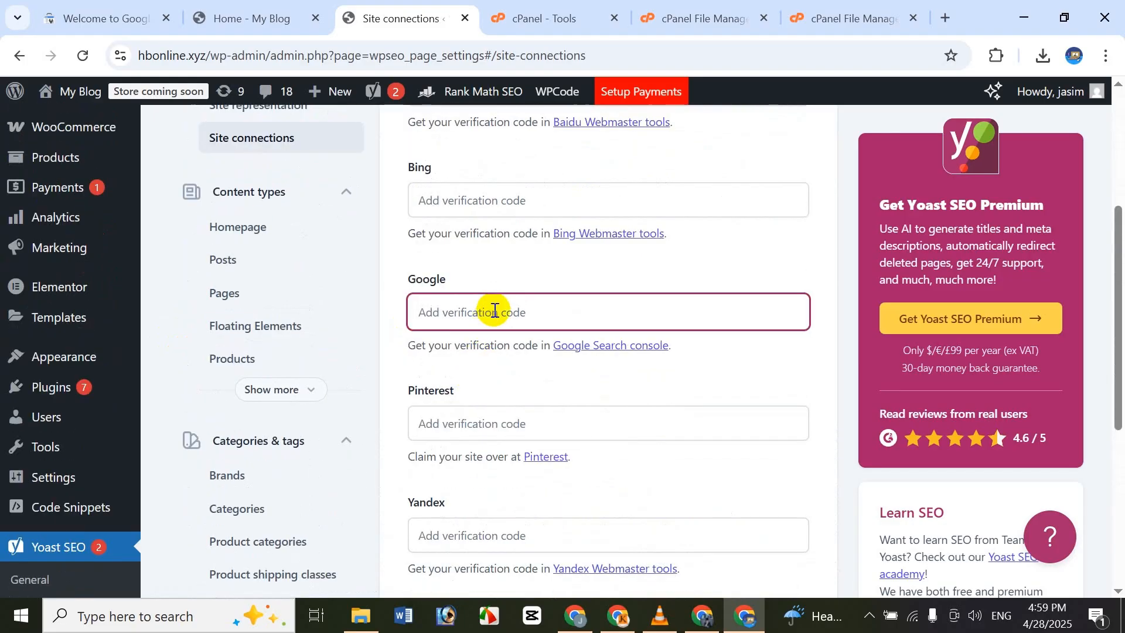
key("ctrl+v")
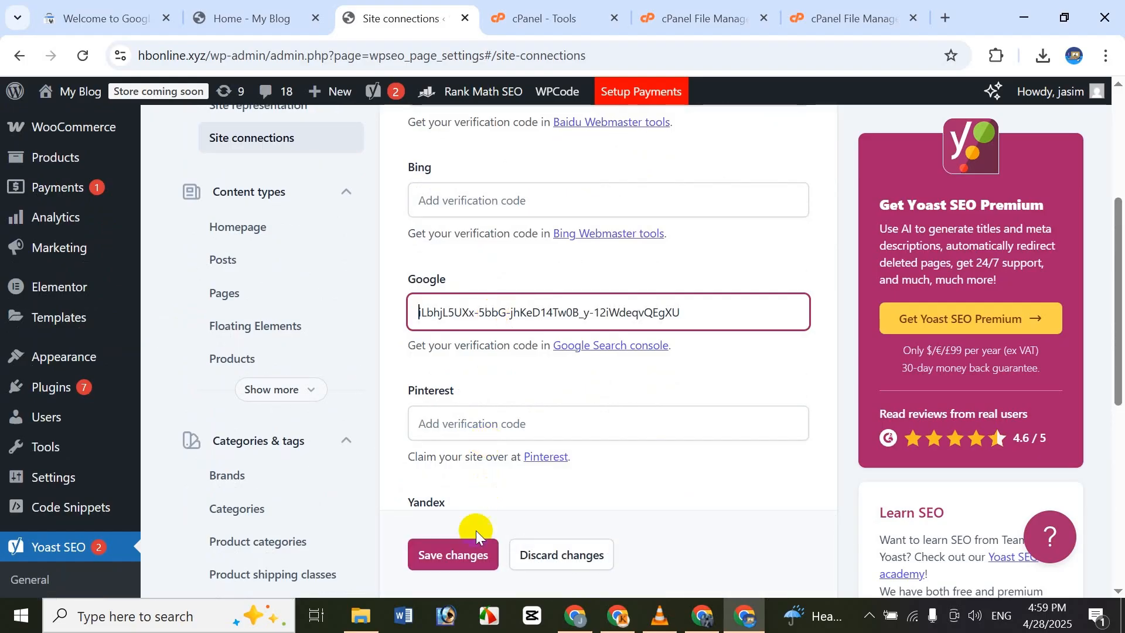
left_click(469, 553)
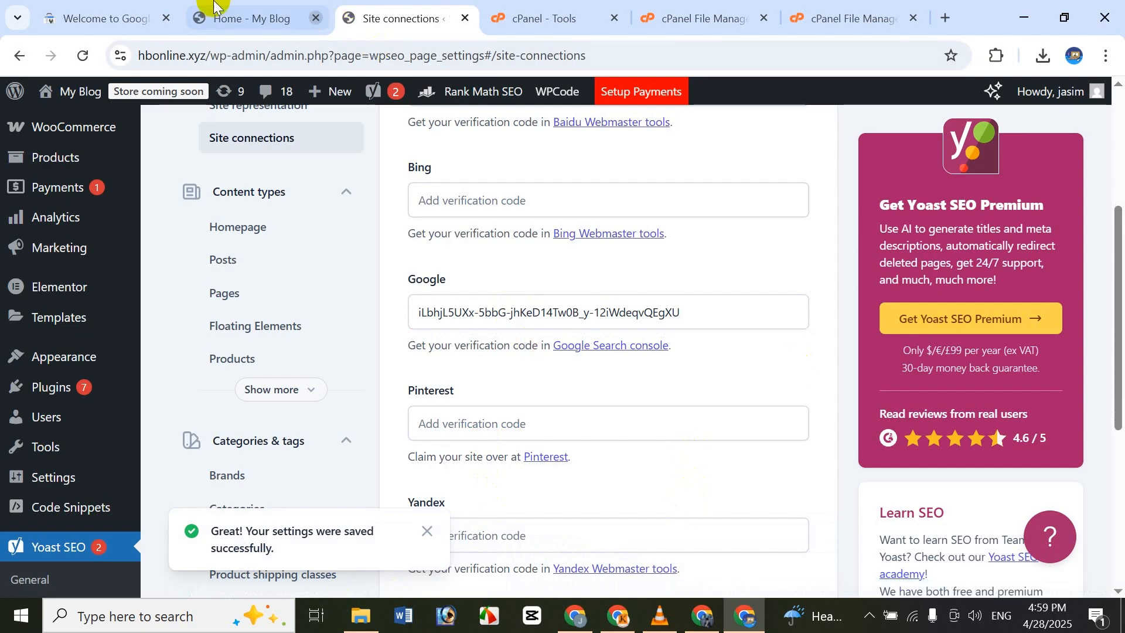
left_click(108, 17)
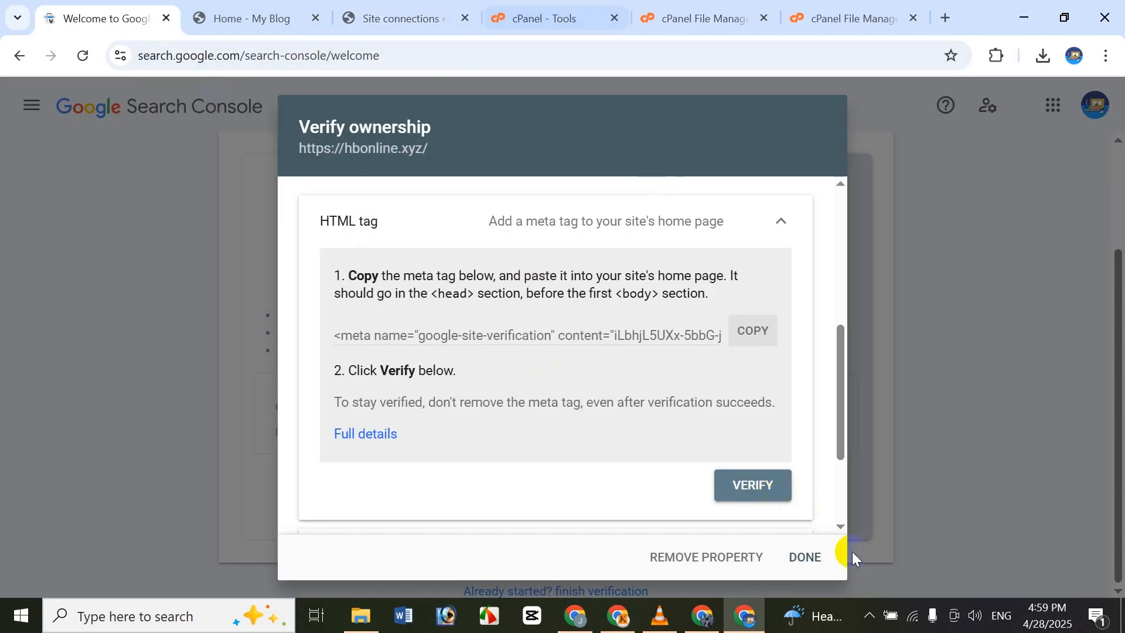
scroll(728, 422, "up", 5)
scroll(666, 351, "down", 5)
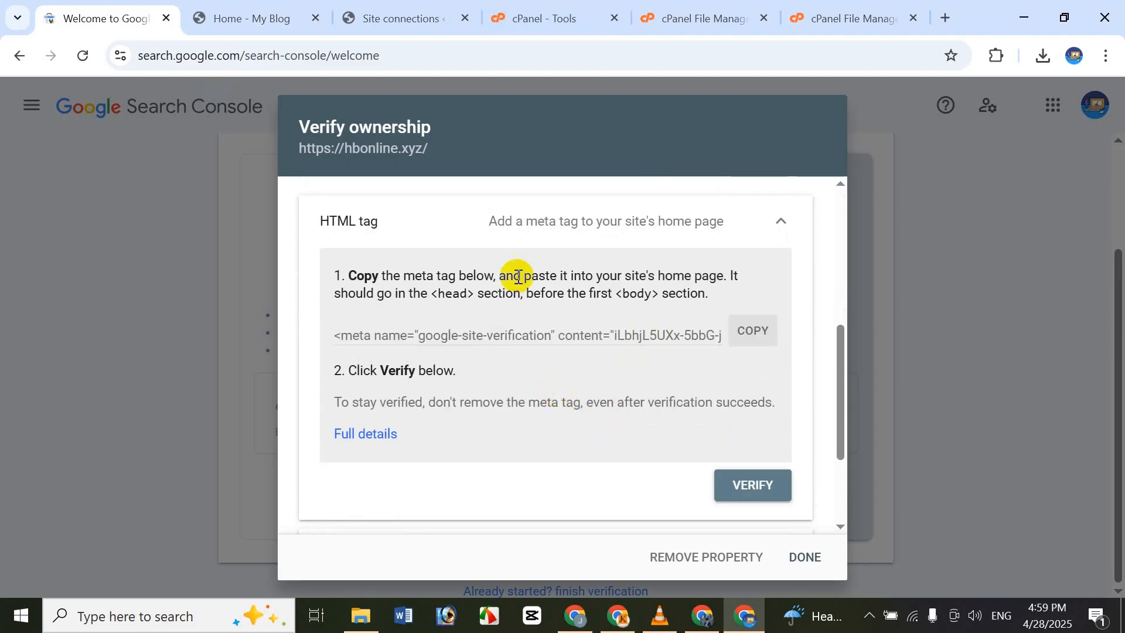
scroll(378, 321, "down", 3)
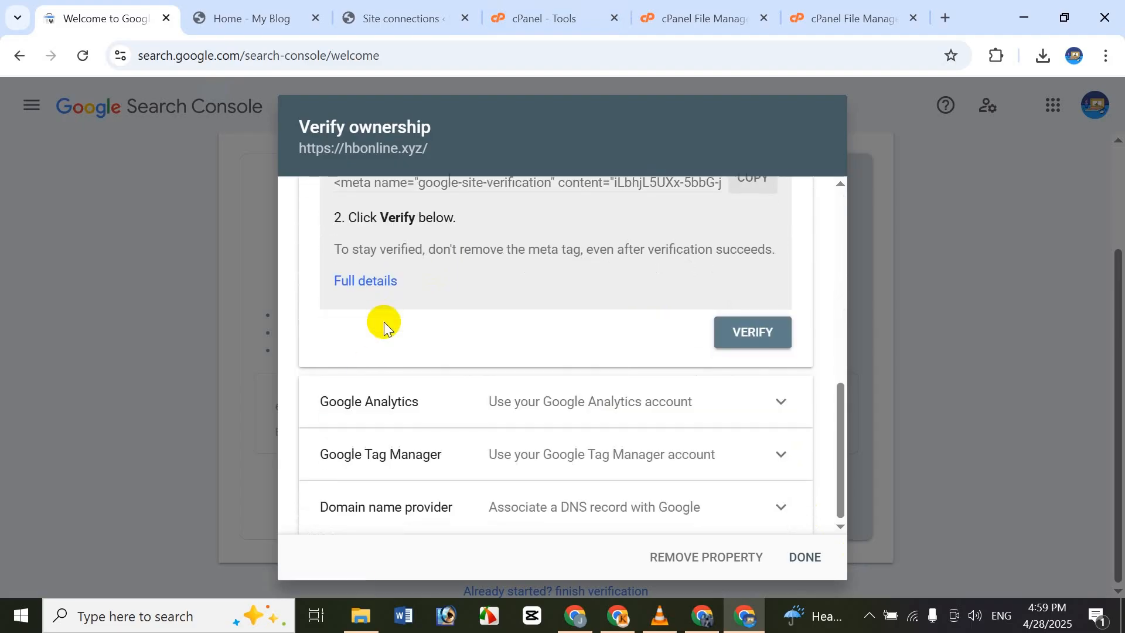
scroll(482, 480, "up", 5)
scroll(482, 482, "down", 4)
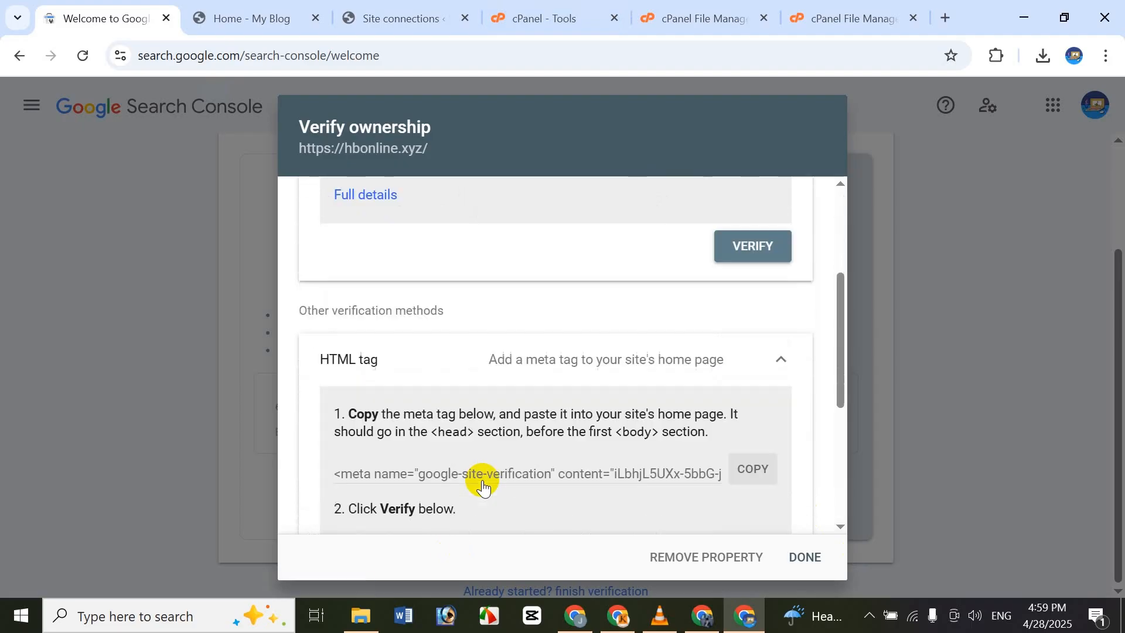
scroll(503, 475, "up", 3)
scroll(526, 469, "down", 3)
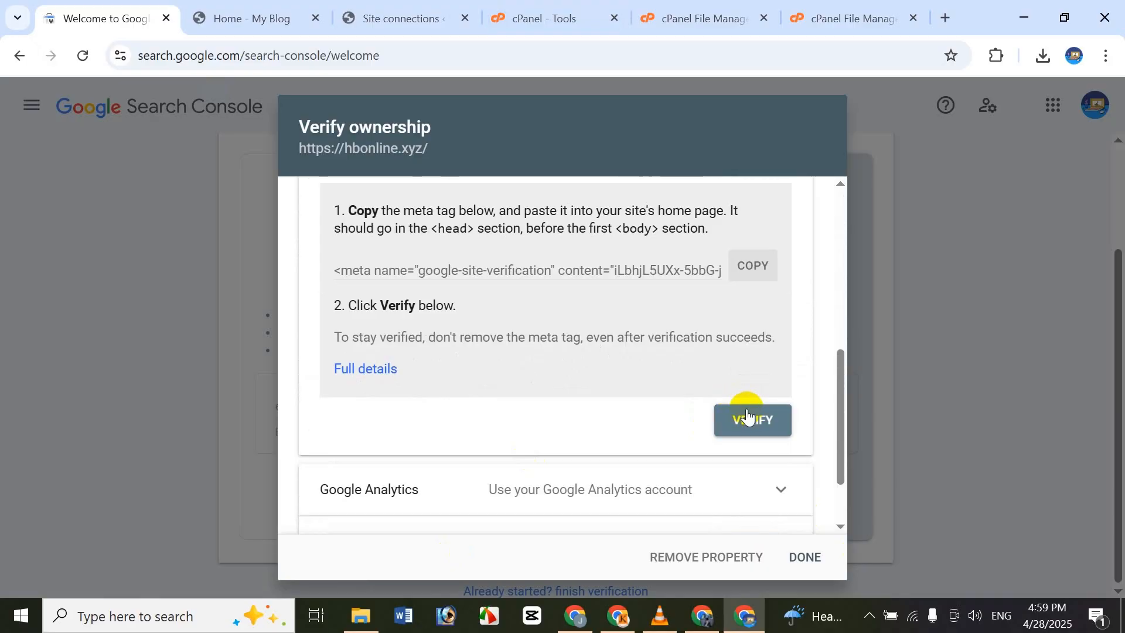
scroll(726, 433, "up", 3)
scroll(803, 322, "down", 5)
left_click(761, 329)
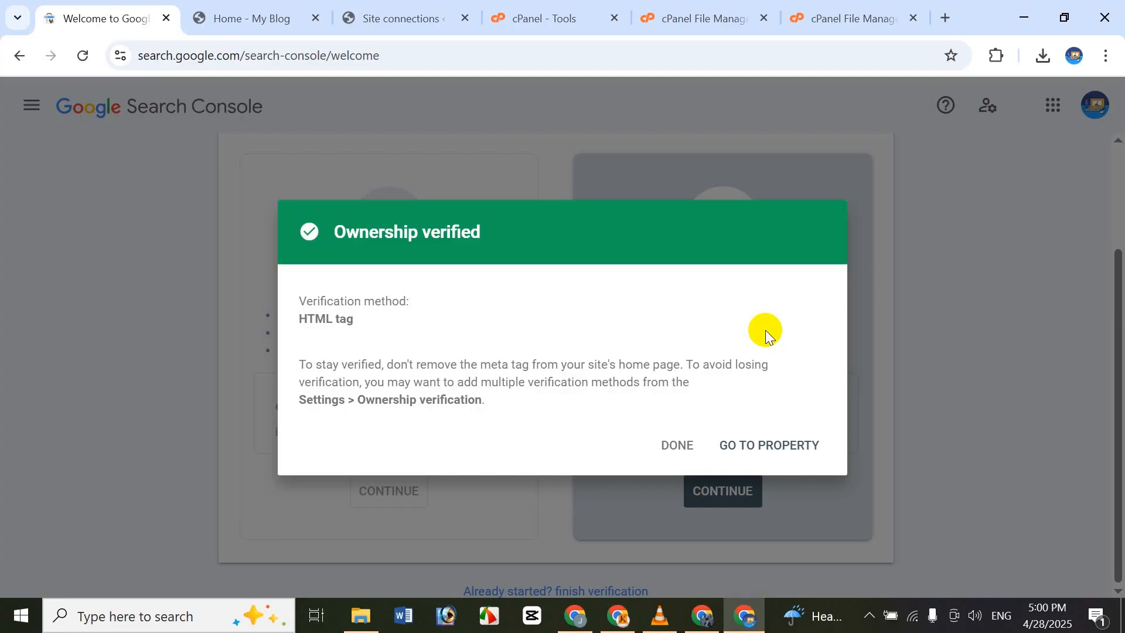
Step: Go to the verified hbonline.xyz property and review its Overview, which flags 1 security issue
left_click(802, 442)
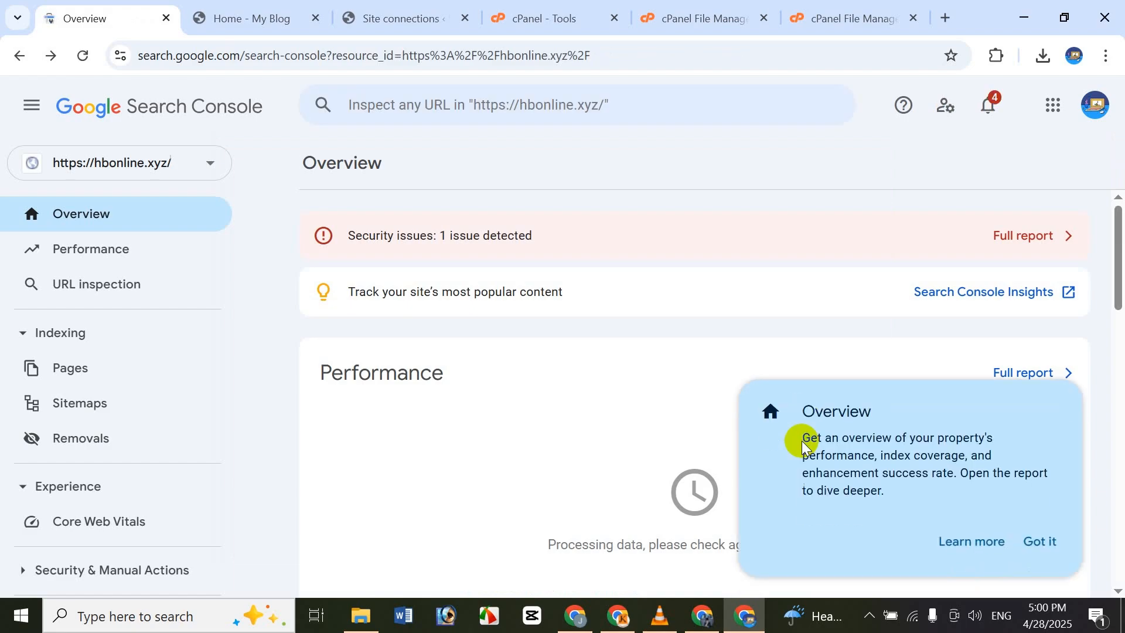
scroll(651, 361, "down", 5)
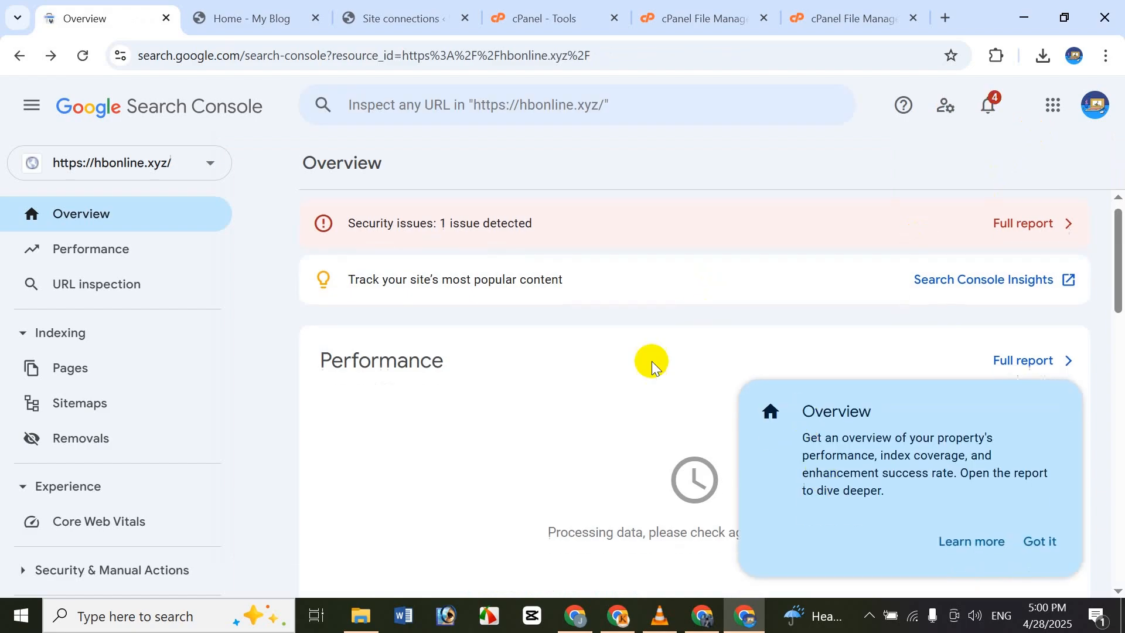
scroll(542, 393, "down", 5)
scroll(533, 407, "up", 10)
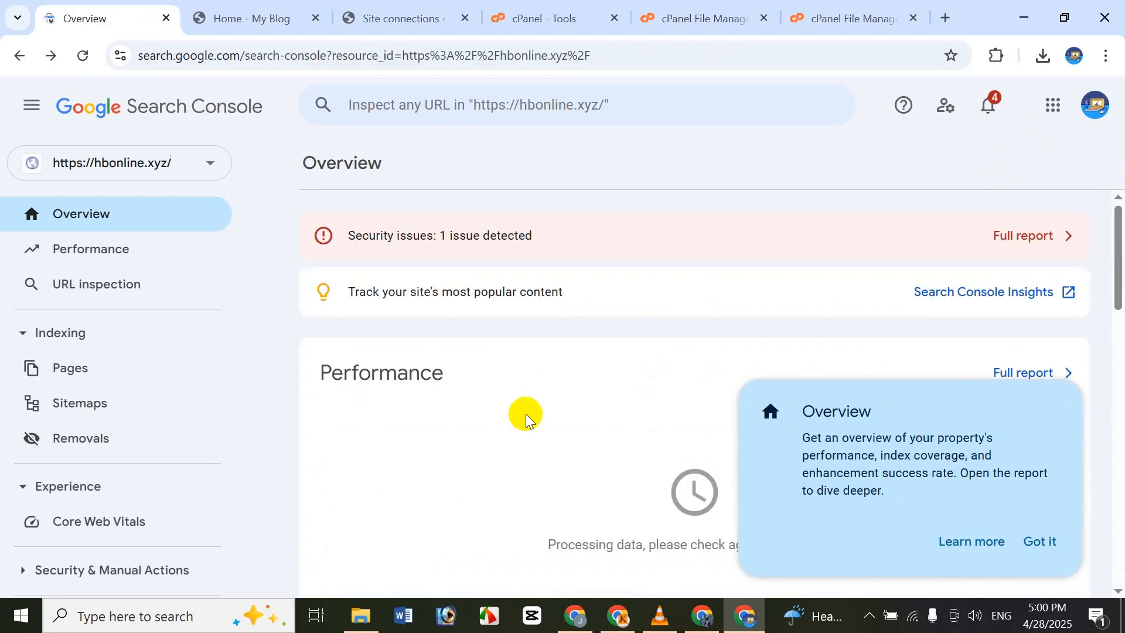
scroll(522, 414, "down", 5)
scroll(521, 415, "up", 5)
scroll(513, 420, "down", 5)
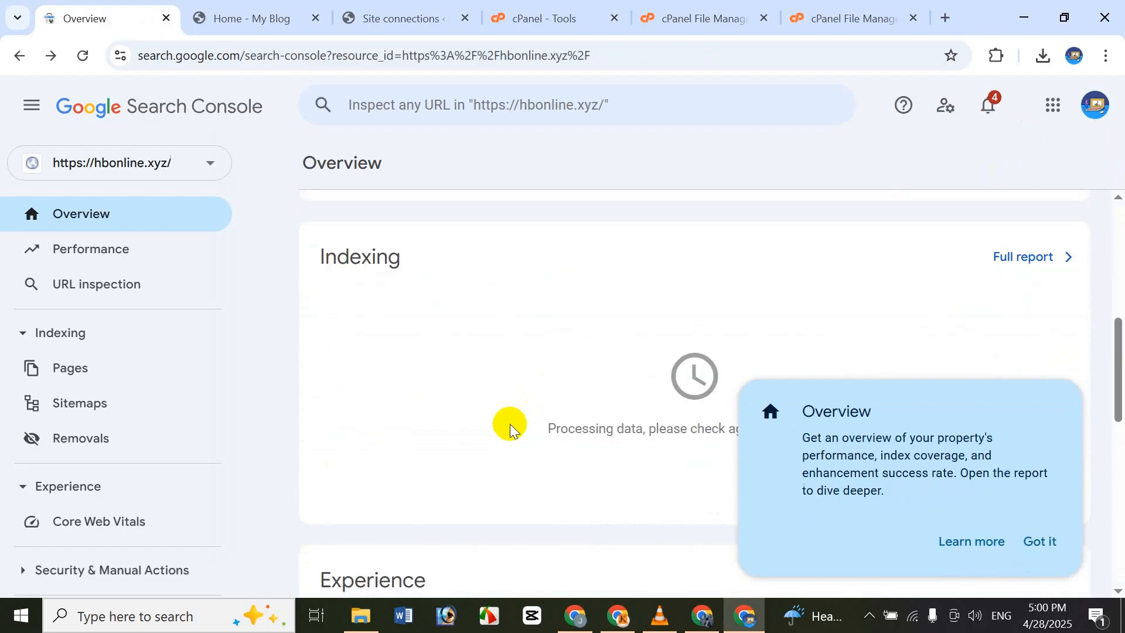
scroll(510, 424, "up", 5)
scroll(509, 424, "down", 15)
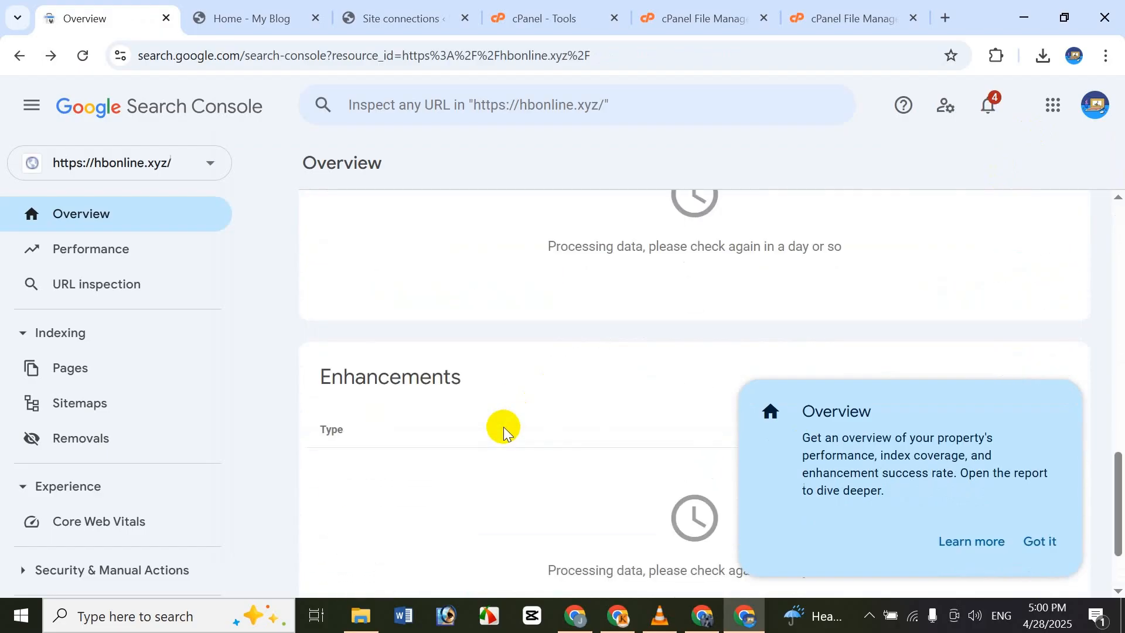
scroll(503, 425, "up", 15)
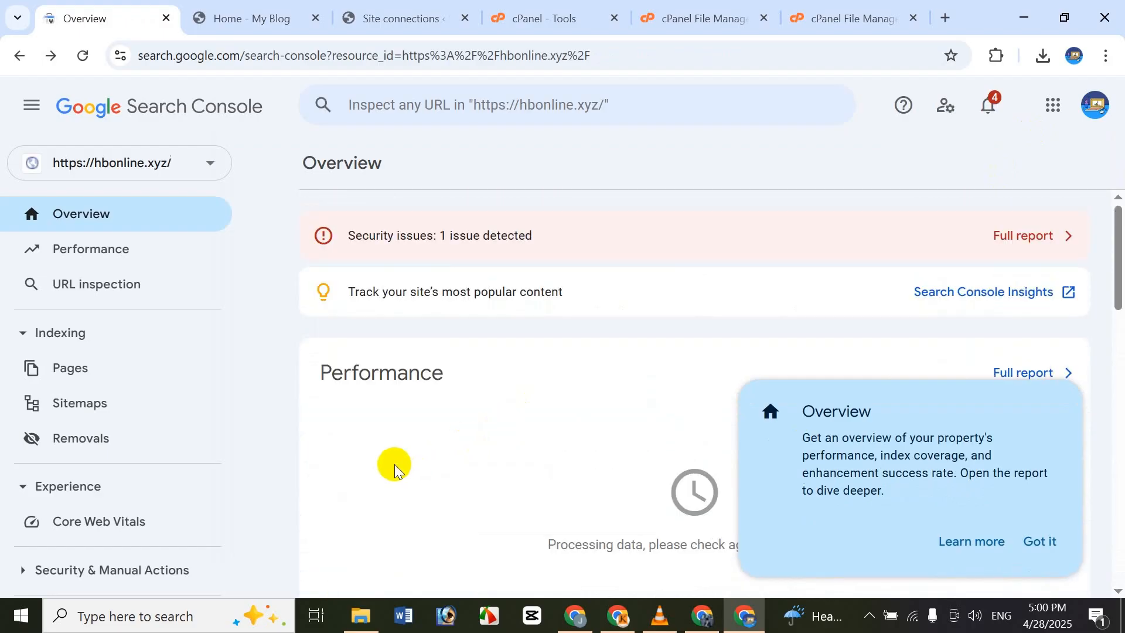
scroll(480, 367, "down", 15)
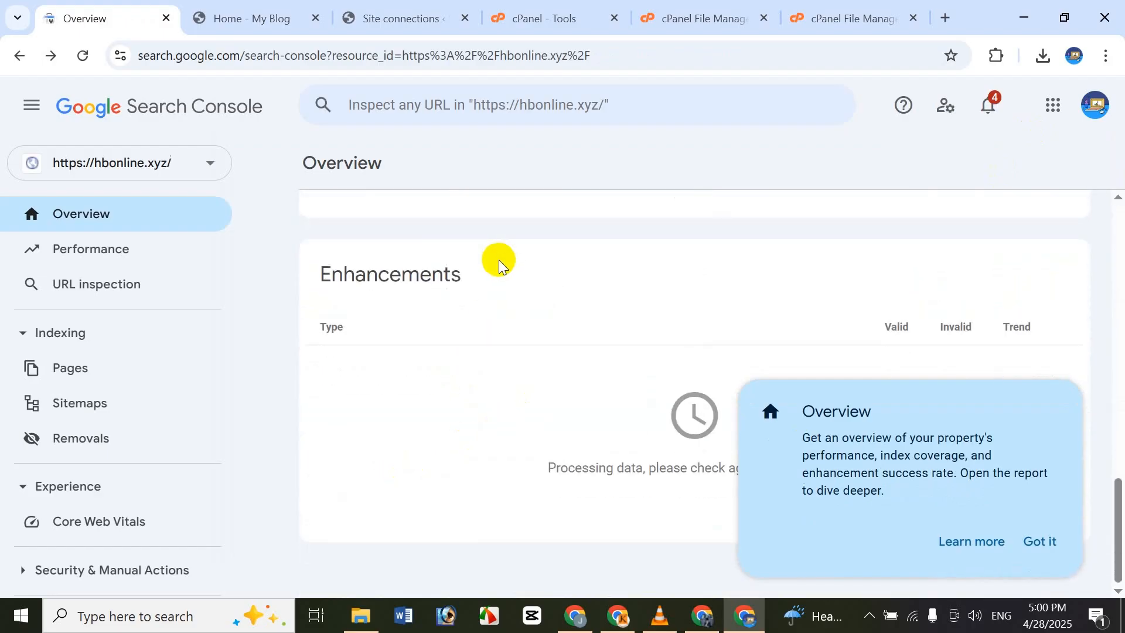
scroll(498, 259, "up", 15)
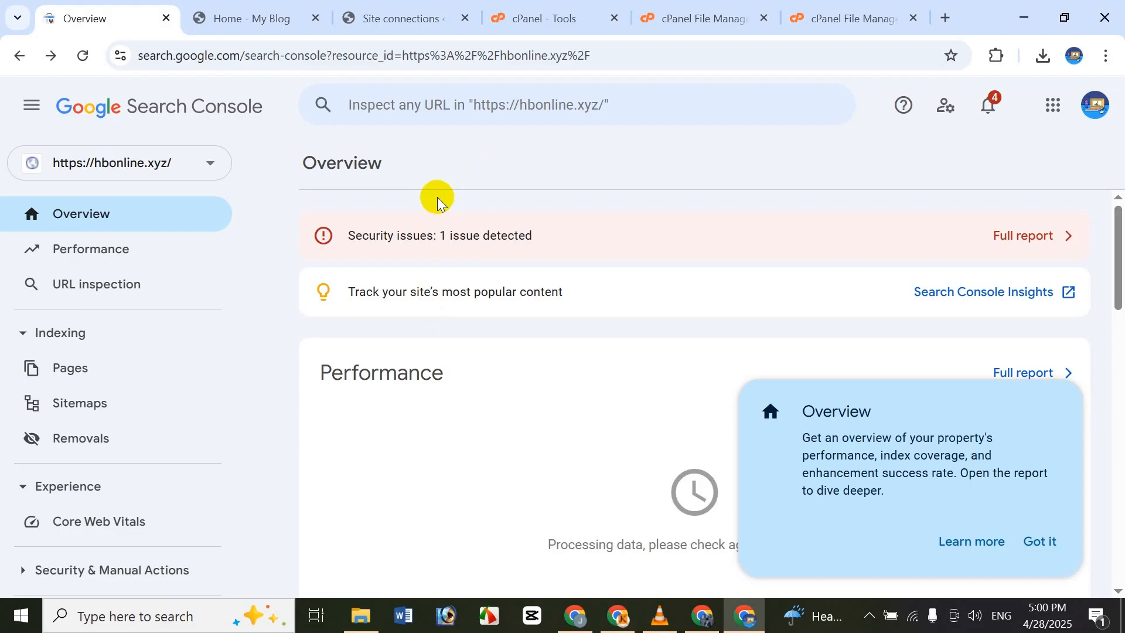
scroll(446, 299, "down", 7)
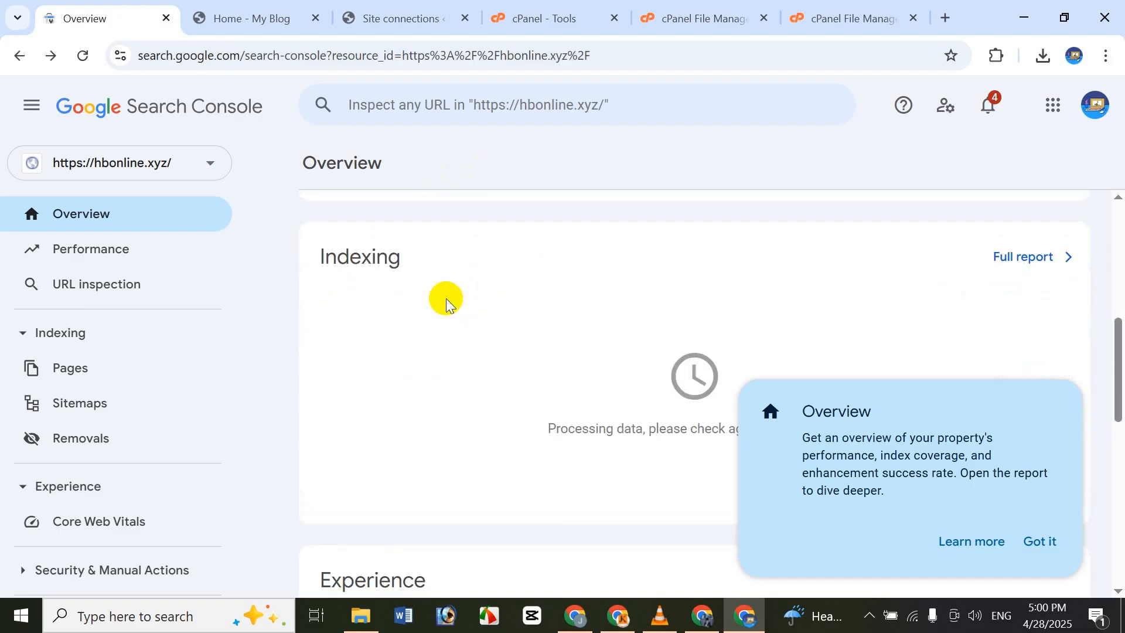
Step: Review the jasimonline.com property's Overview in the other Chrome window
left_click(578, 612)
scroll(540, 251, "down", 5)
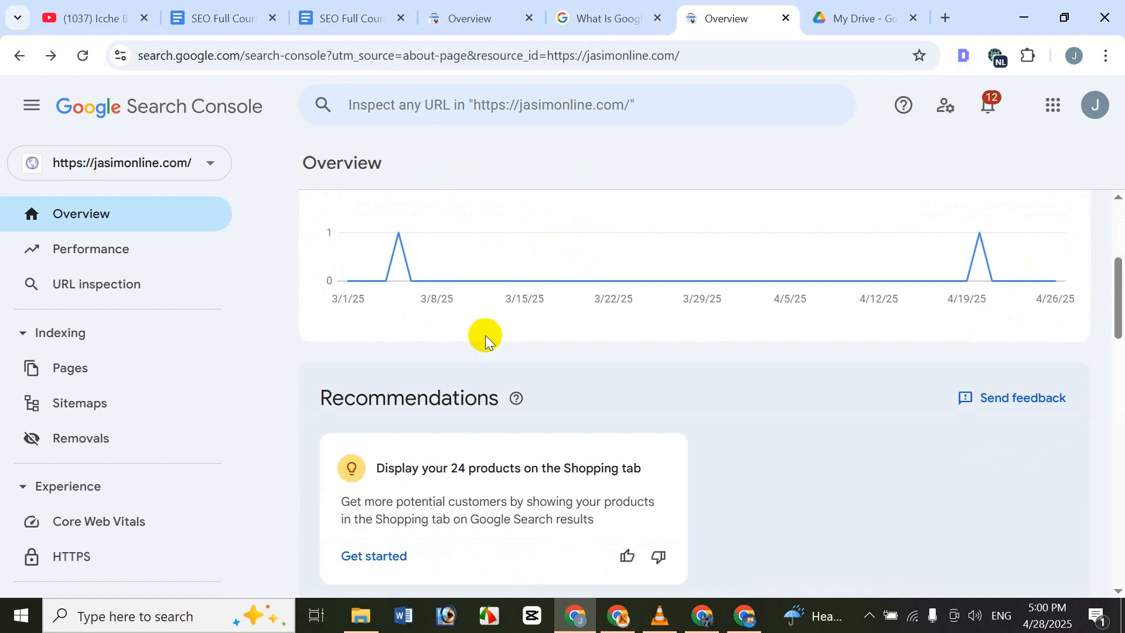
scroll(485, 335, "up", 3)
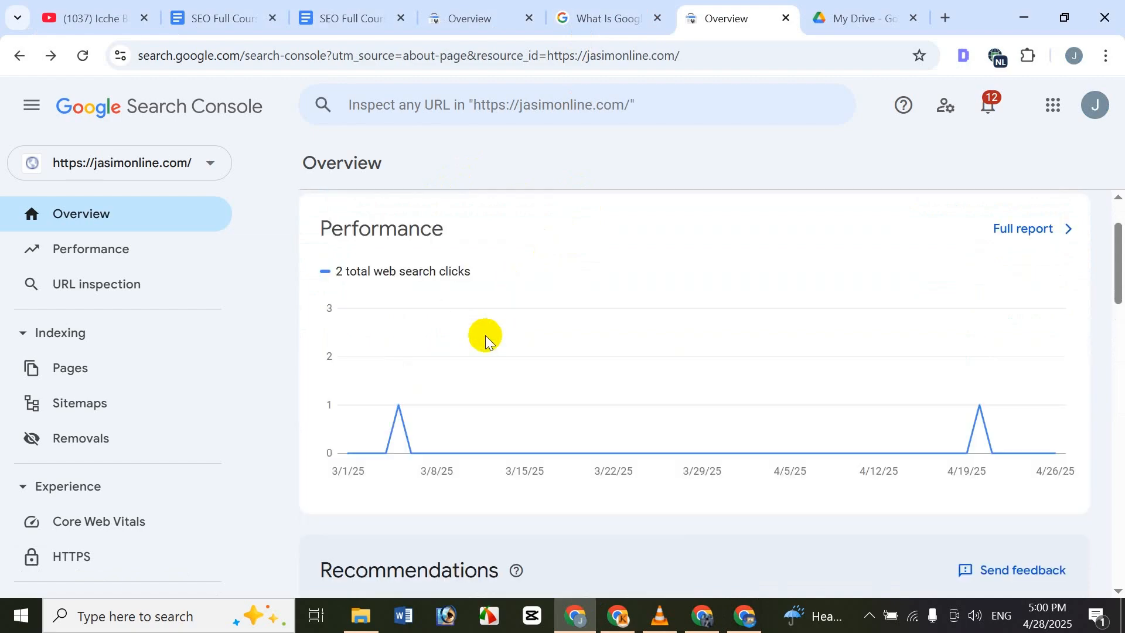
scroll(333, 327, "down", 12)
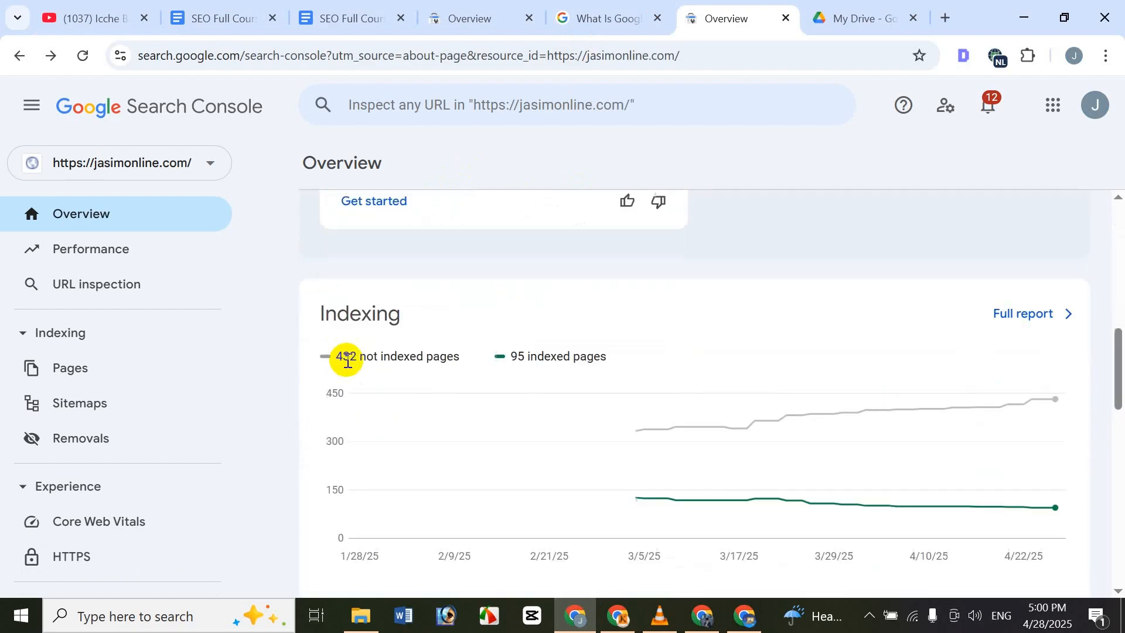
scroll(287, 421, "down", 1)
scroll(246, 440, "up", 8)
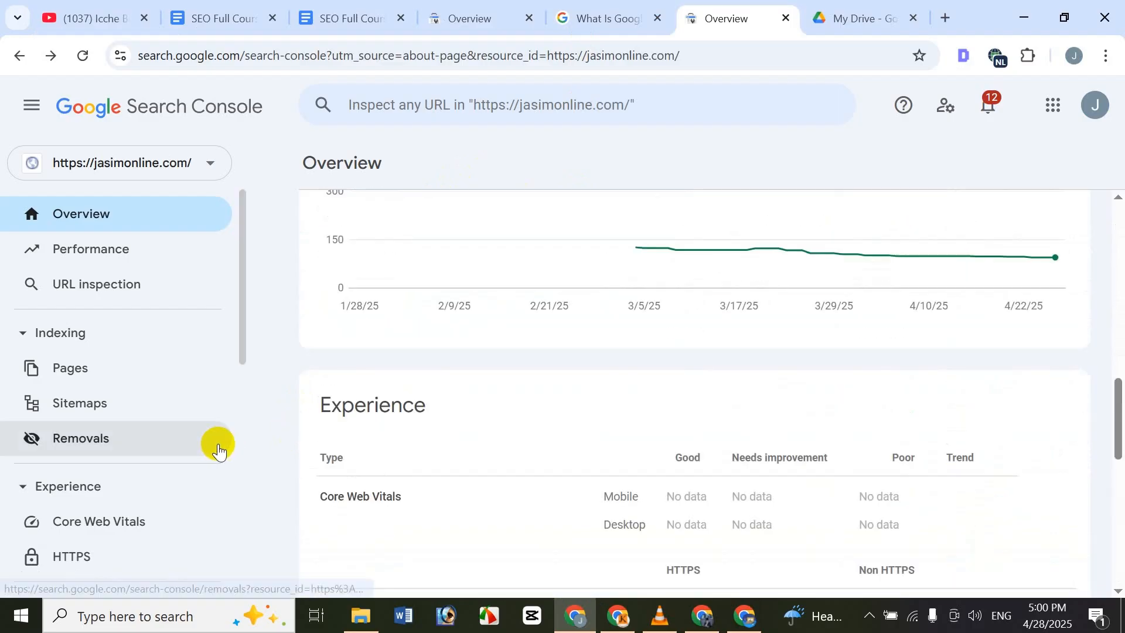
scroll(723, 459, "up", 6)
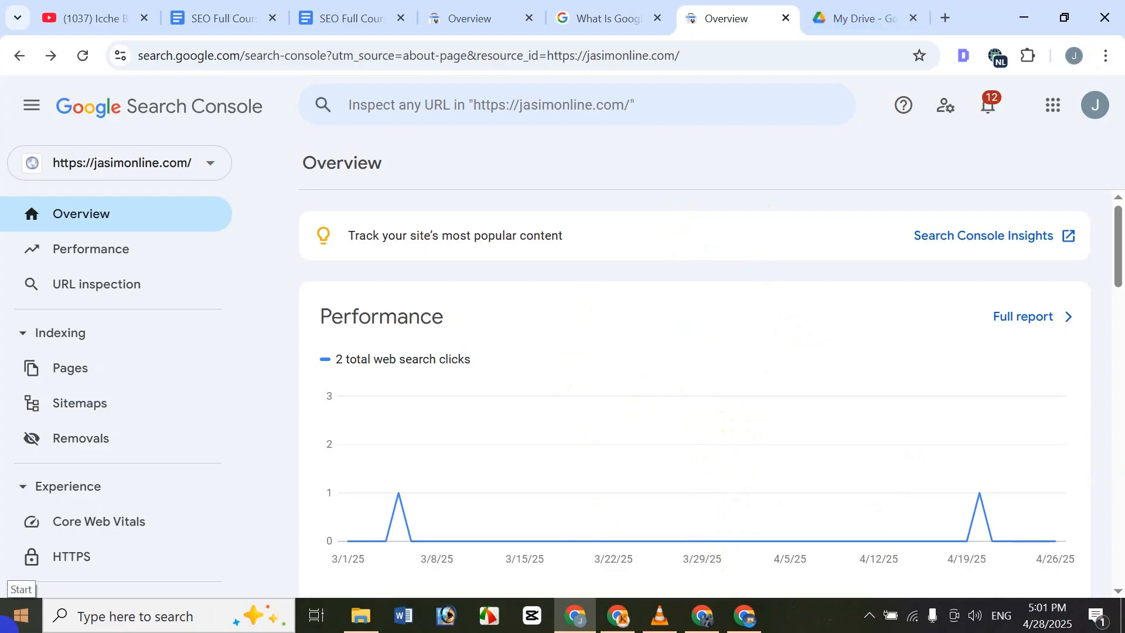
Step: Check the jasimonline.com Performance report and Overview, then return to the hbonline.xyz window
left_click(45, 260)
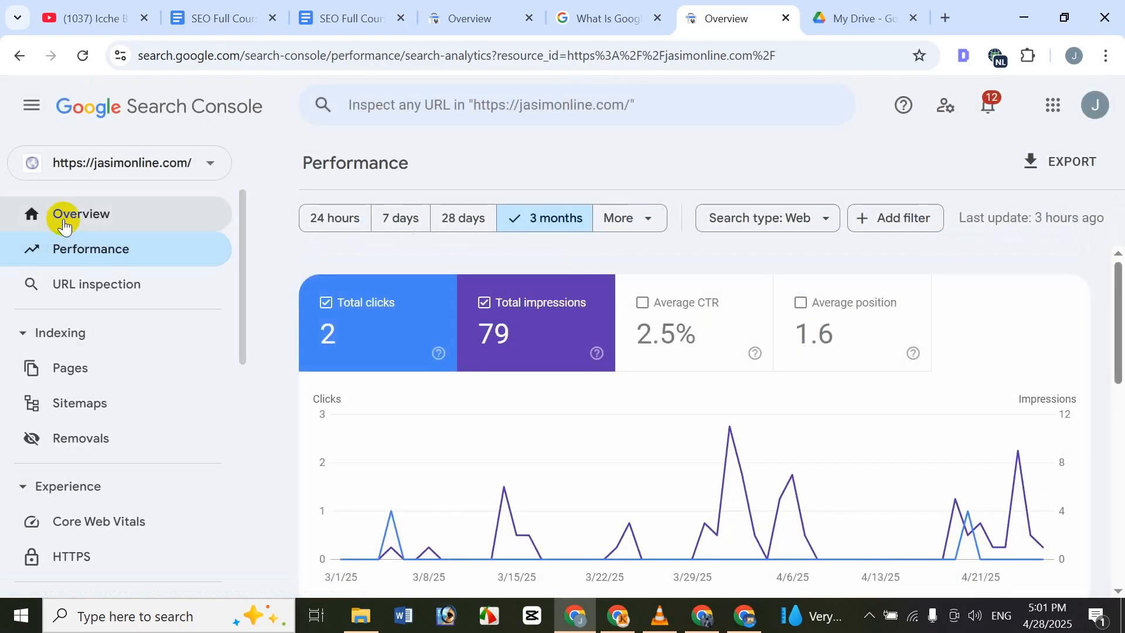
left_click(54, 213)
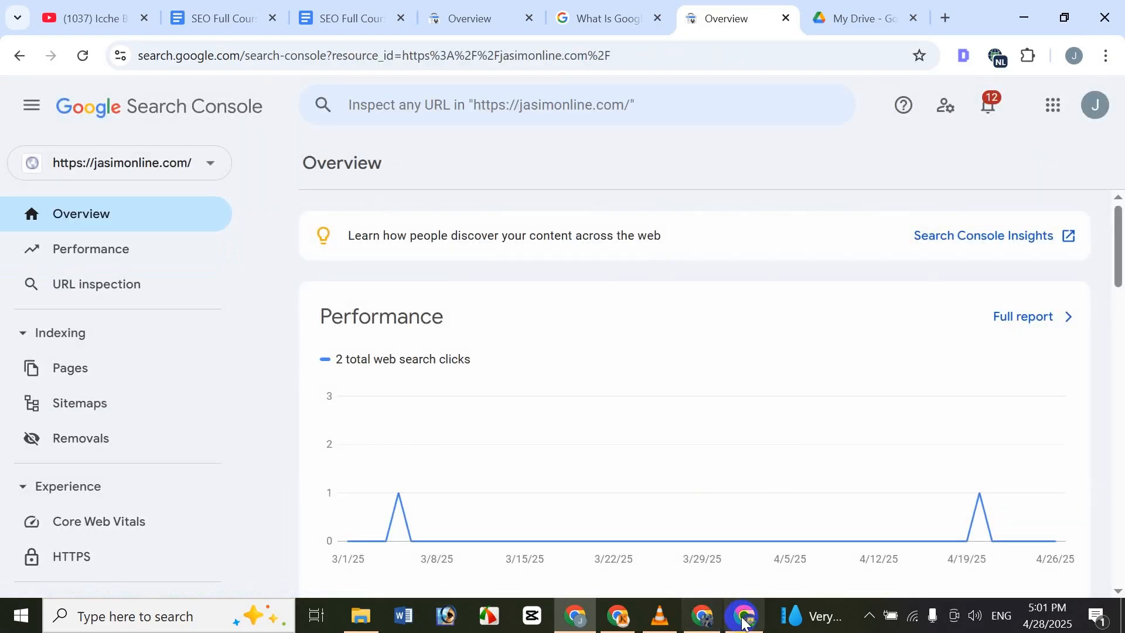
left_click(744, 618)
Step: Check hbonline.xyz's Performance and Overview reports, still processing data with 1 security issue
left_click(76, 263)
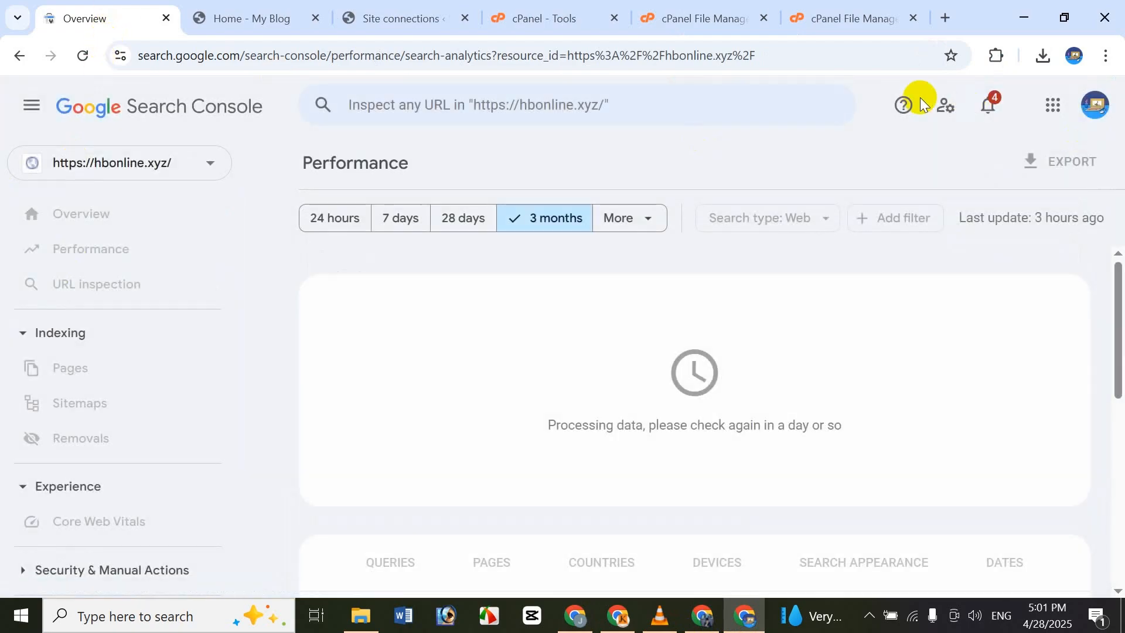
scroll(731, 321, "down", 5)
scroll(731, 321, "up", 5)
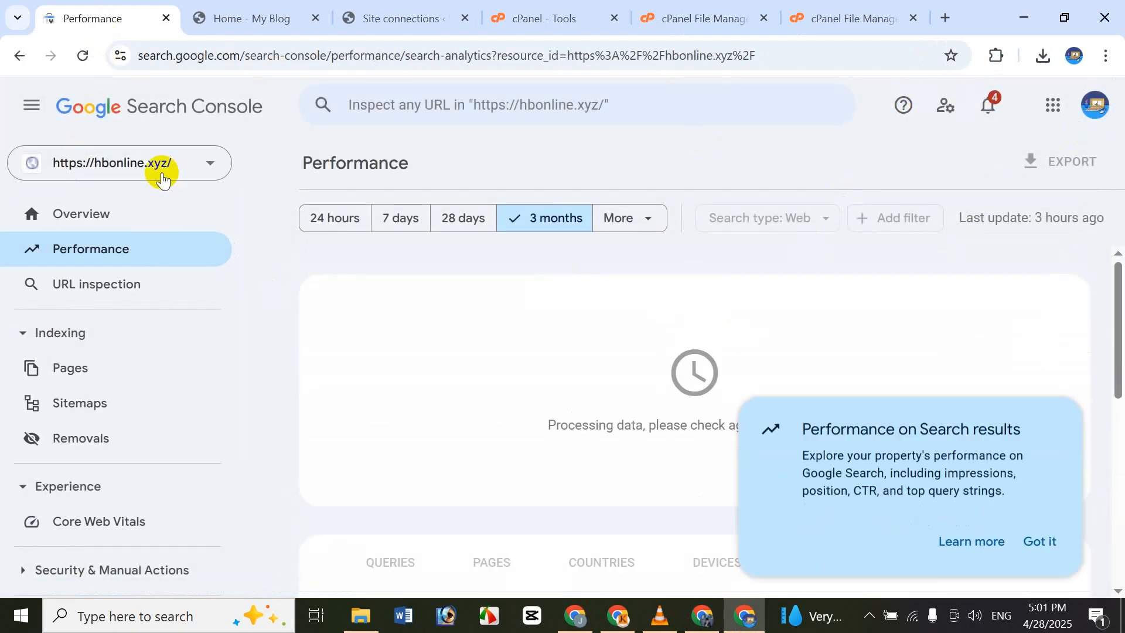
scroll(626, 417, "down", 2)
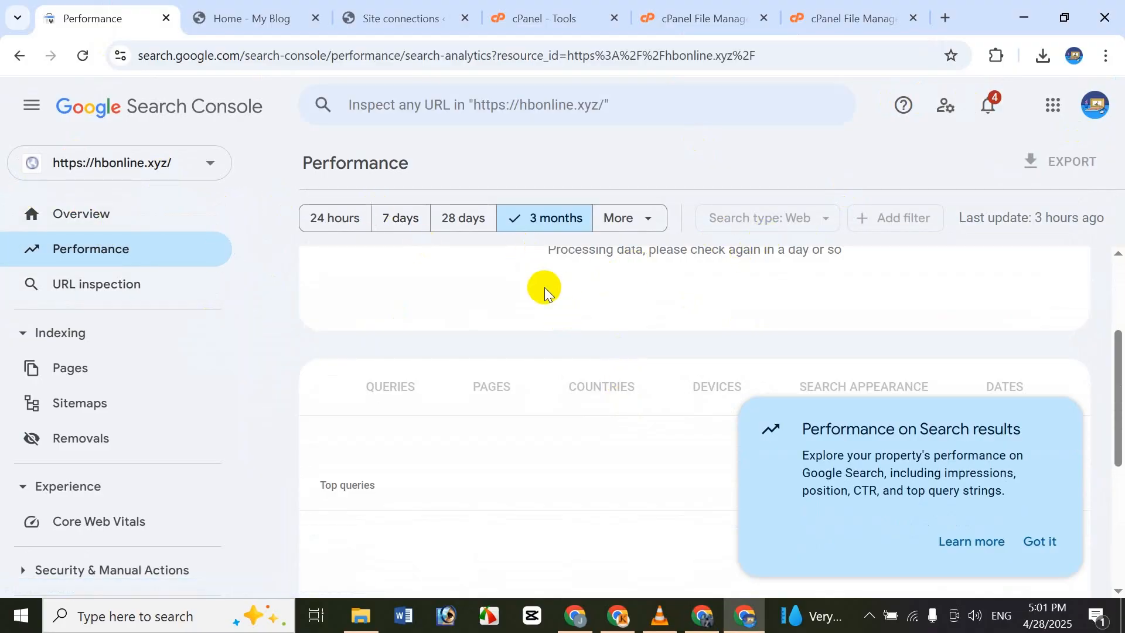
left_click(111, 204)
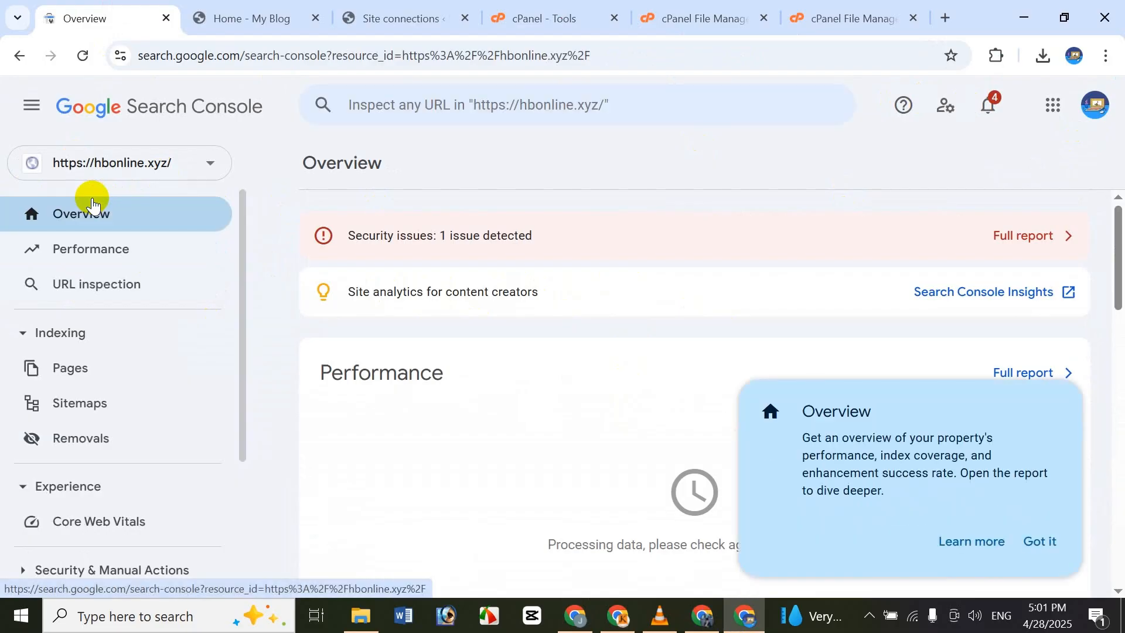
scroll(584, 268, "down", 10)
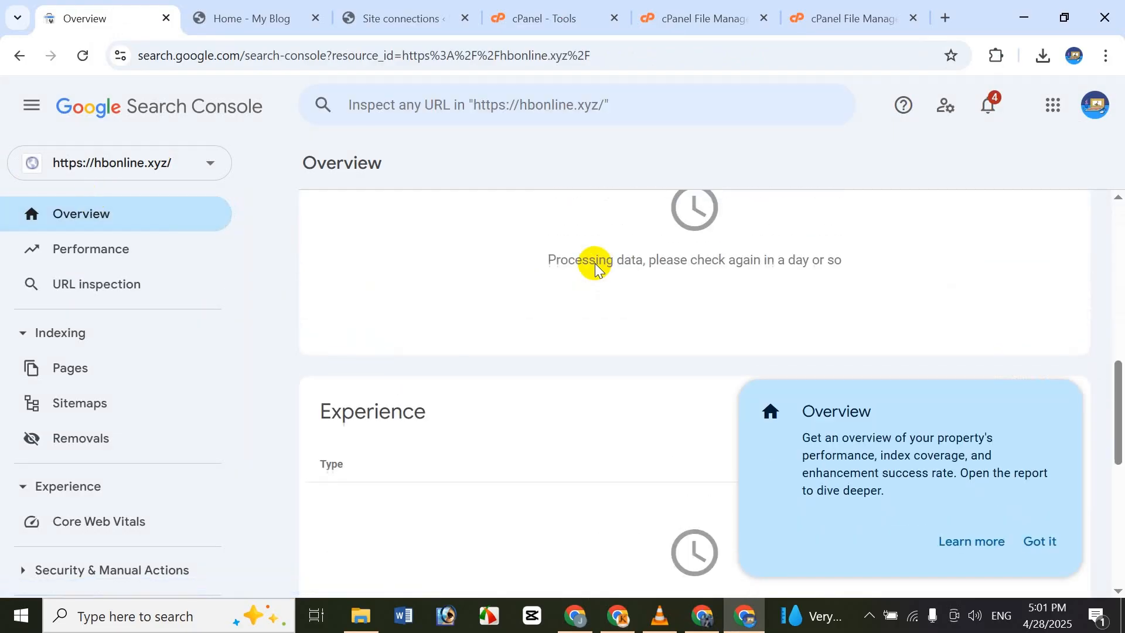
scroll(593, 263, "up", 10)
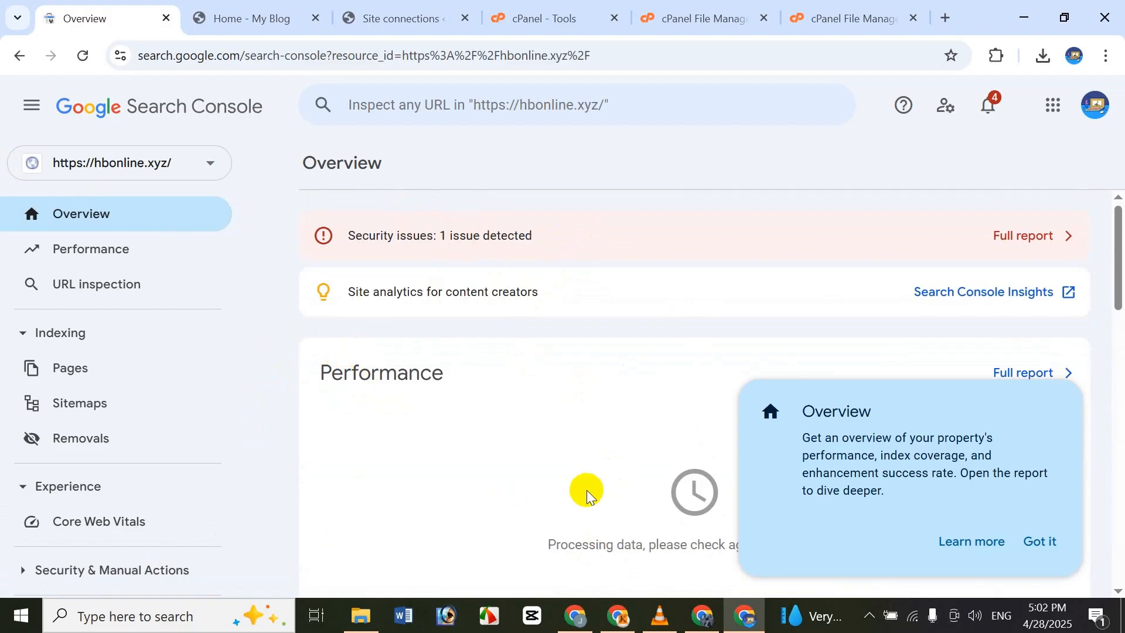
Step: Open the SEO Full Course Class-41 Setup Google Search Console notes and scroll through them
left_click(574, 615)
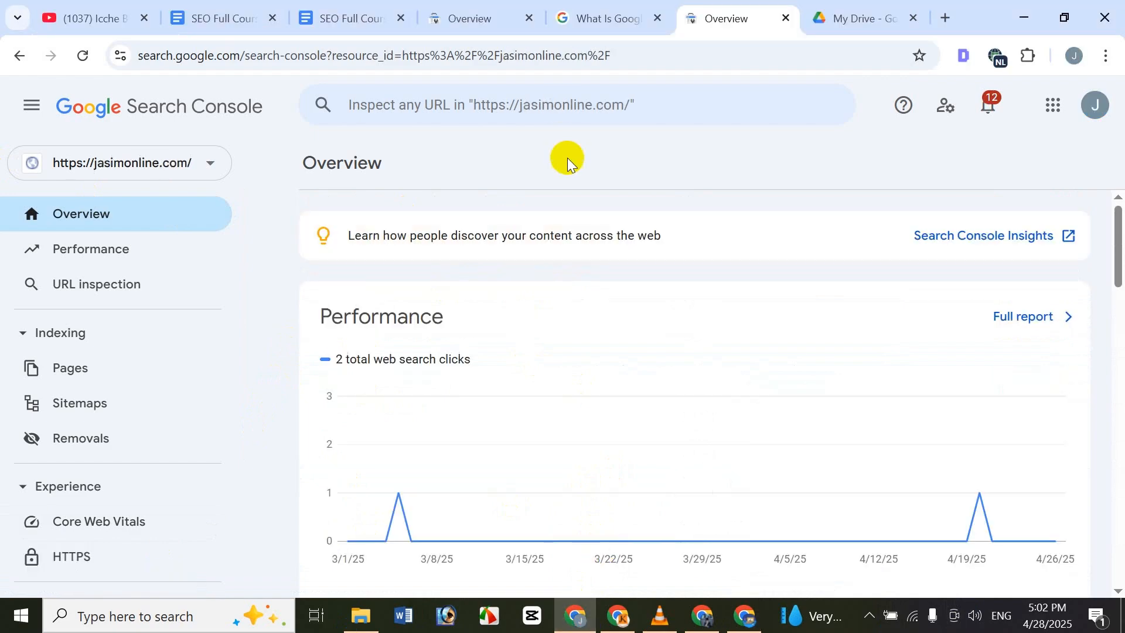
mouse_move(372, 10)
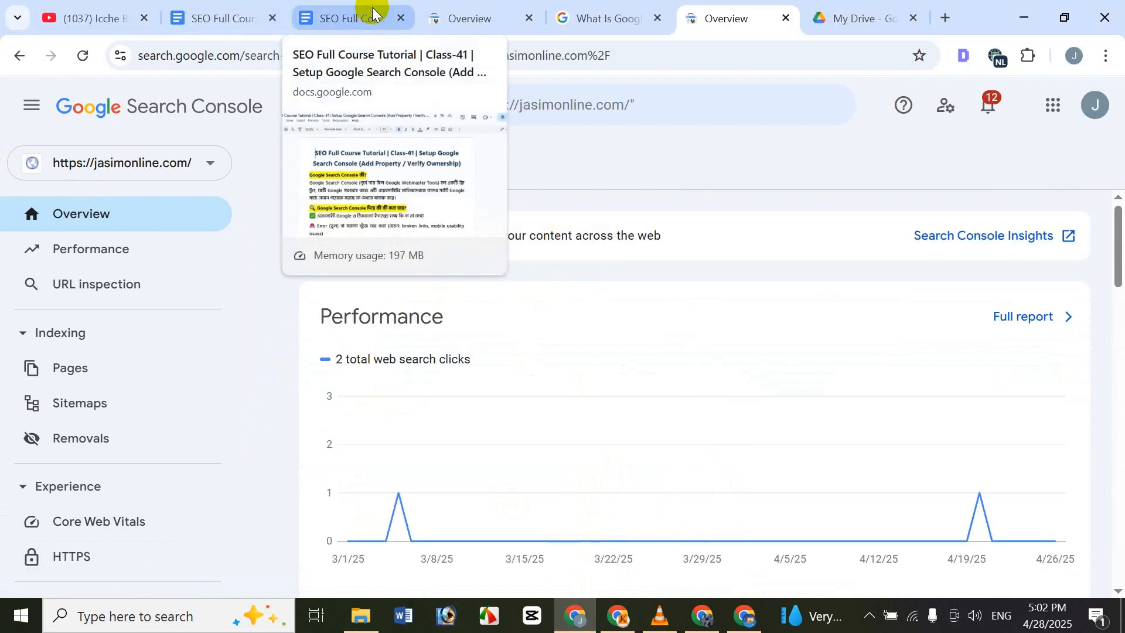
left_click(303, 21)
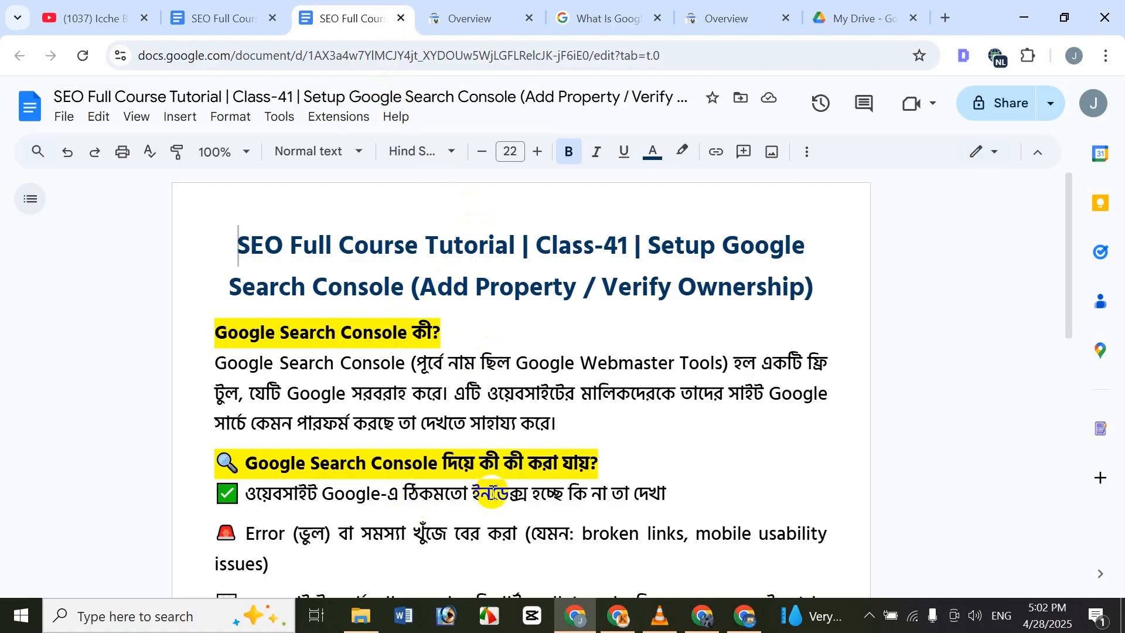
scroll(475, 551, "down", 1)
scroll(509, 439, "down", 5)
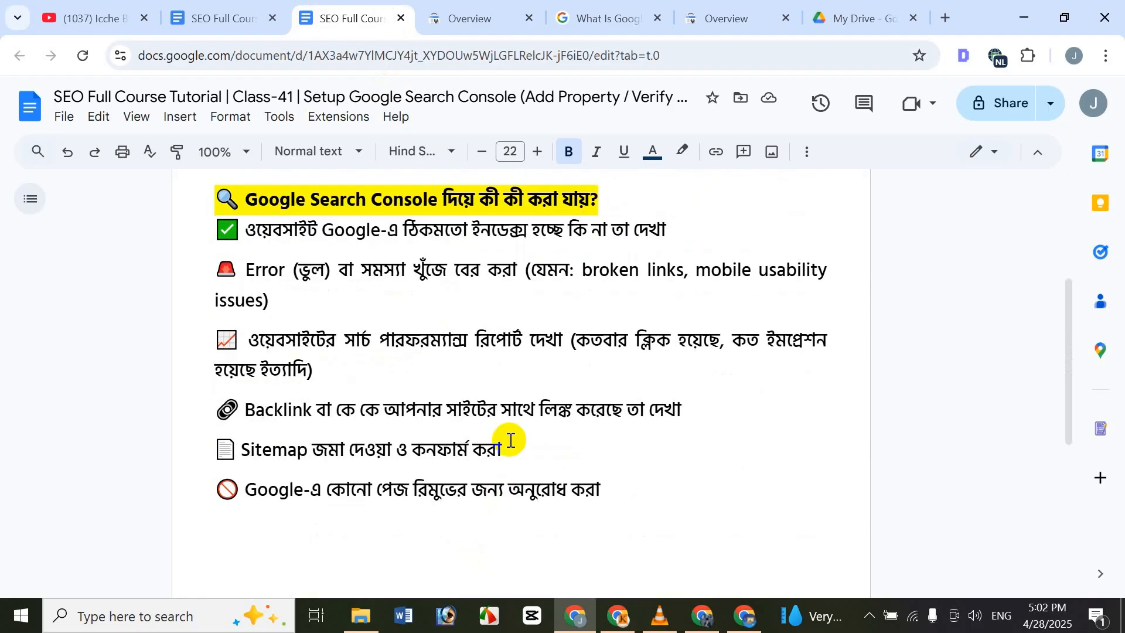
scroll(482, 396, "up", 6)
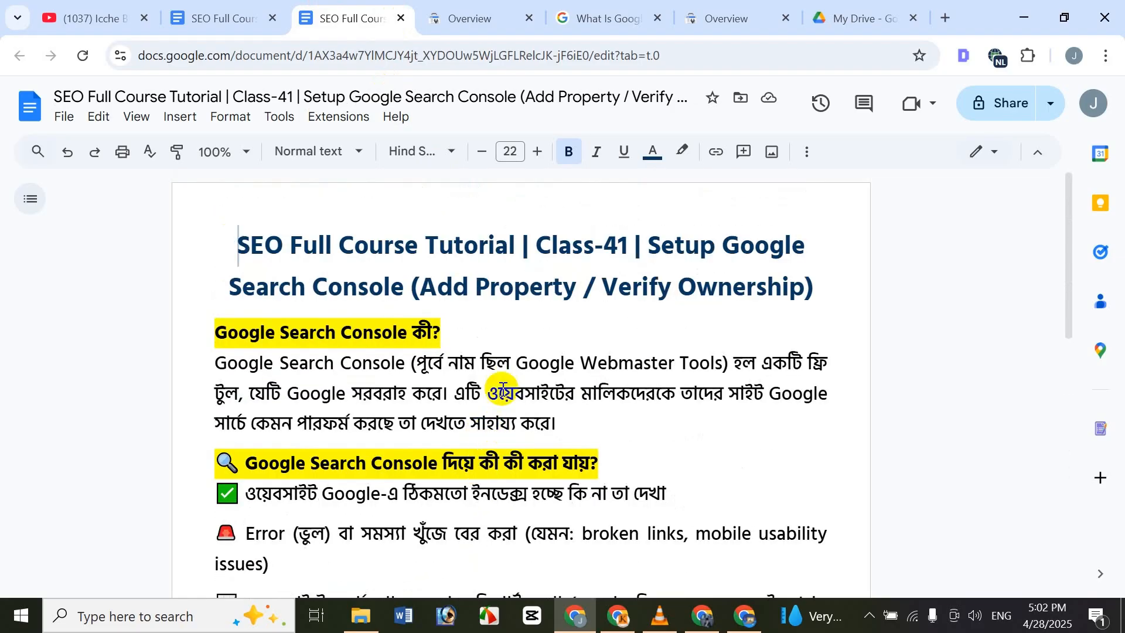